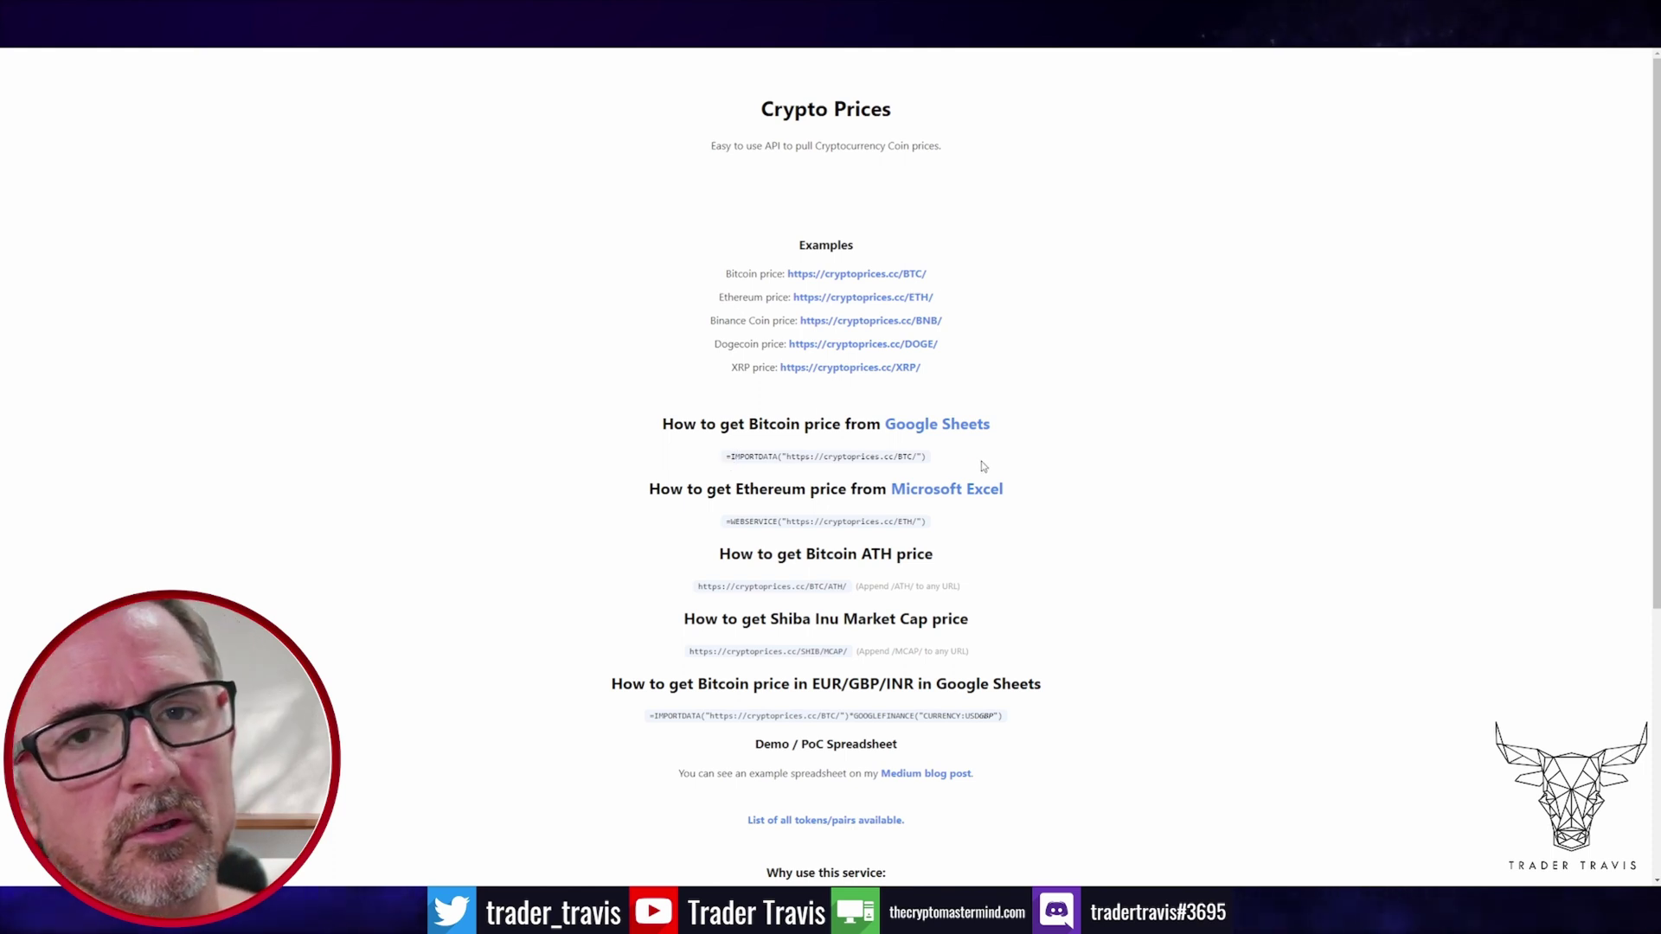
# Scroll the cryptoprices.cc page and highlight the note about delayed price data
pyautogui.scroll(-5, 986, 467)
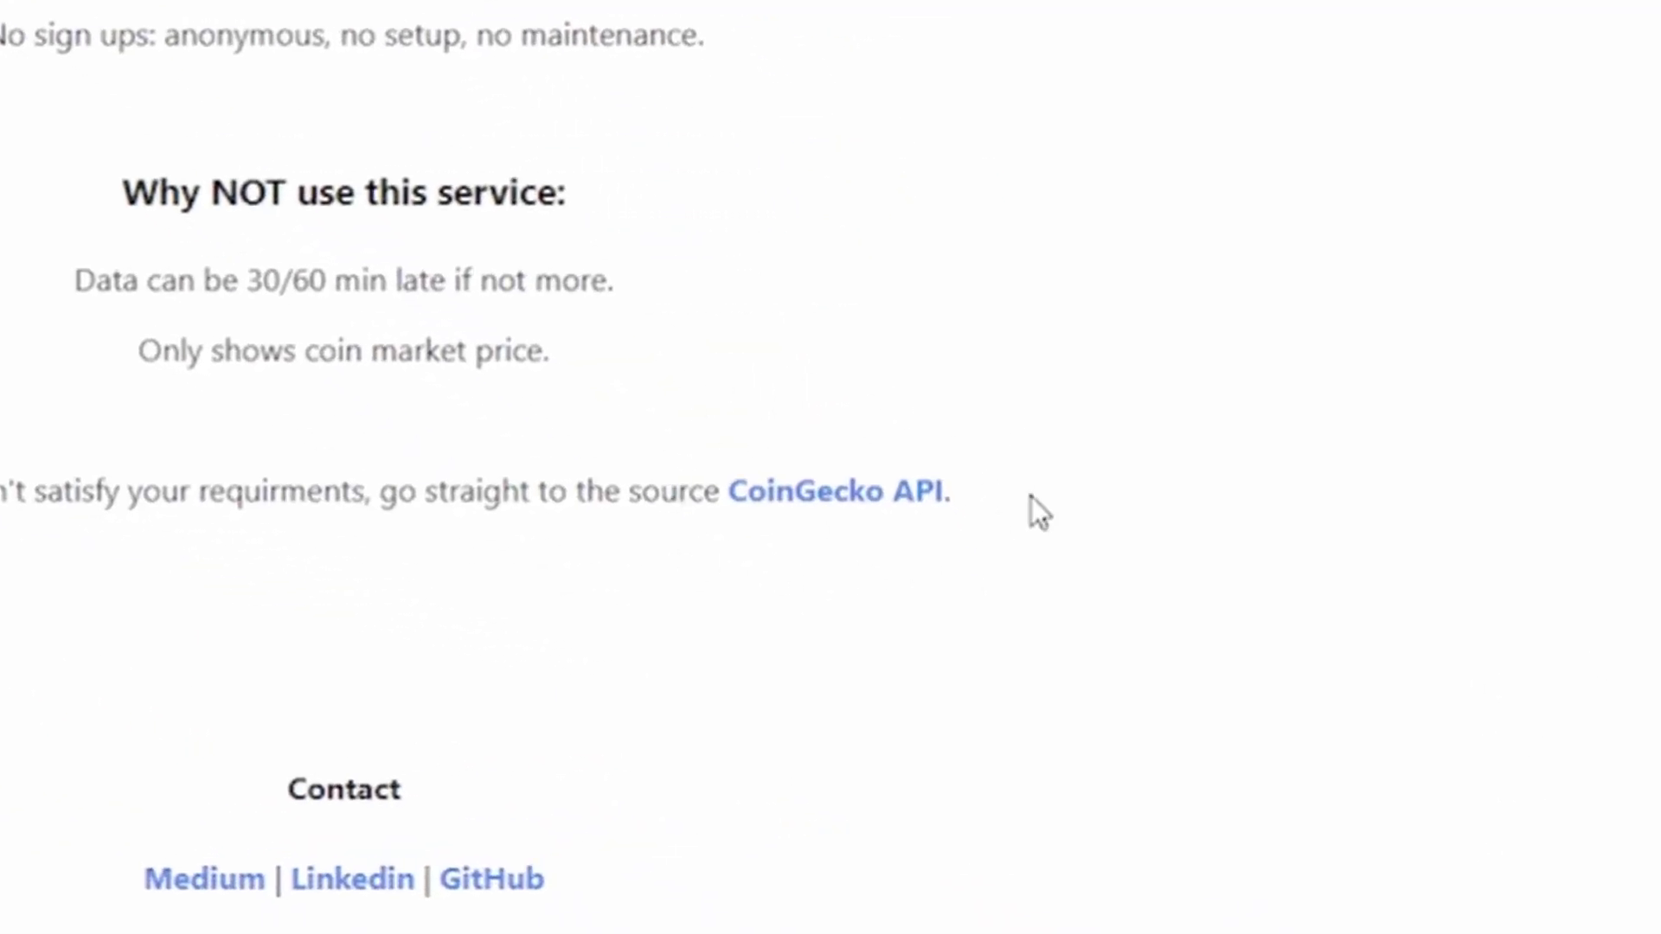
pyautogui.moveTo(76, 281); pyautogui.dragTo(517, 255)
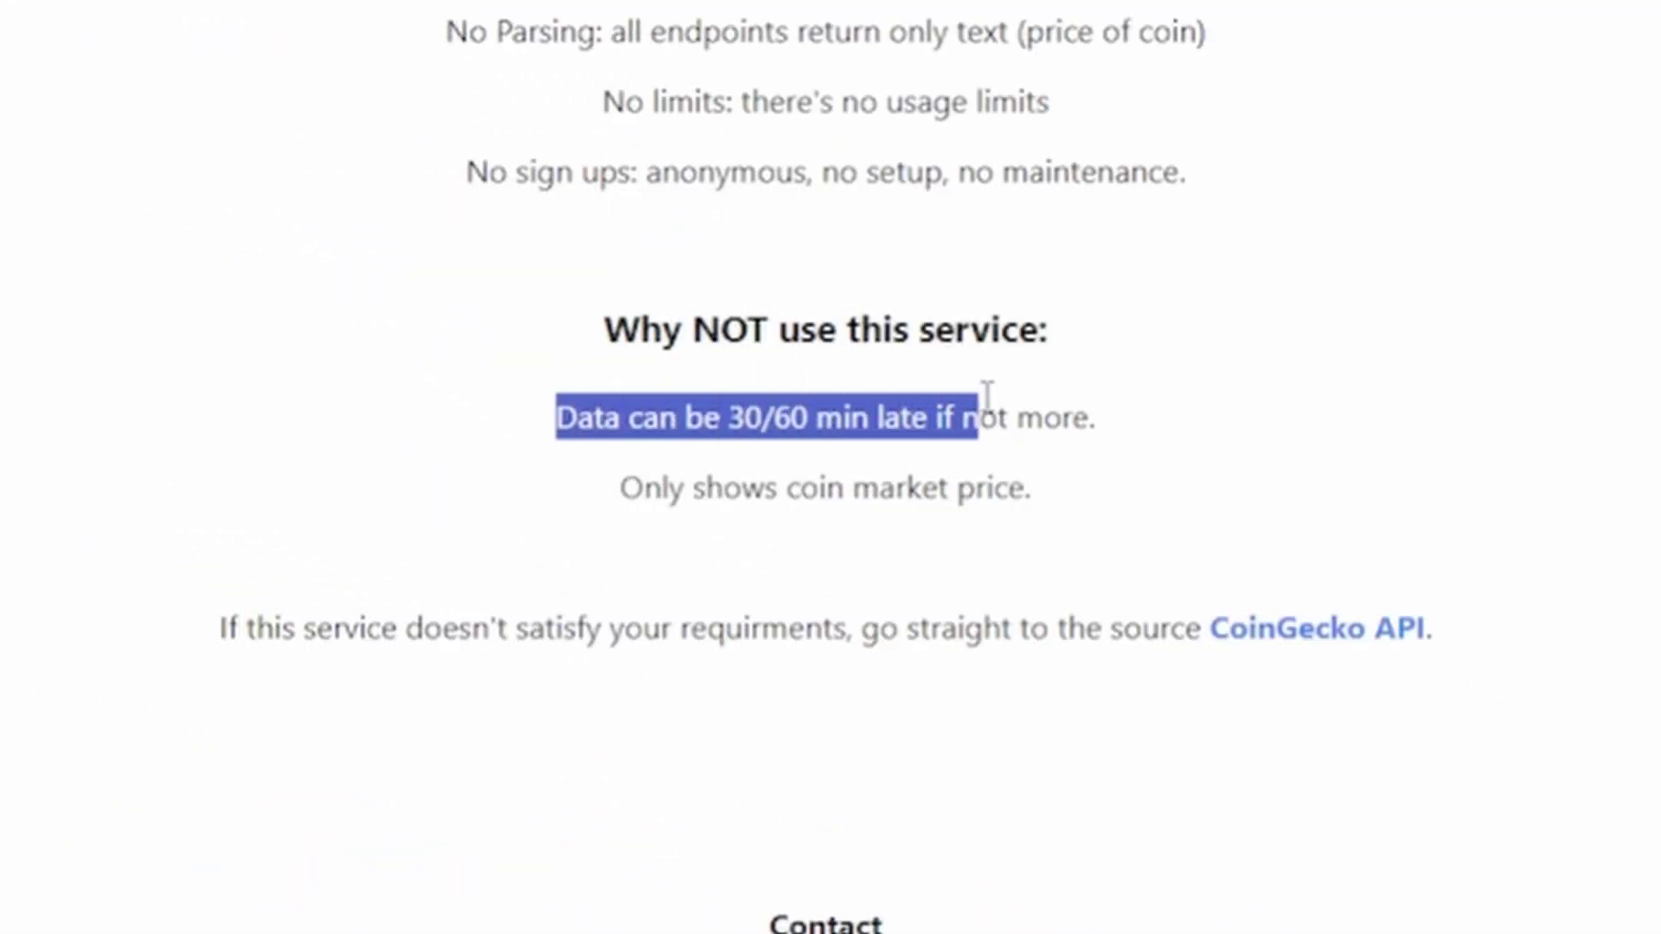
pyautogui.moveTo(999, 389); pyautogui.dragTo(1116, 403)
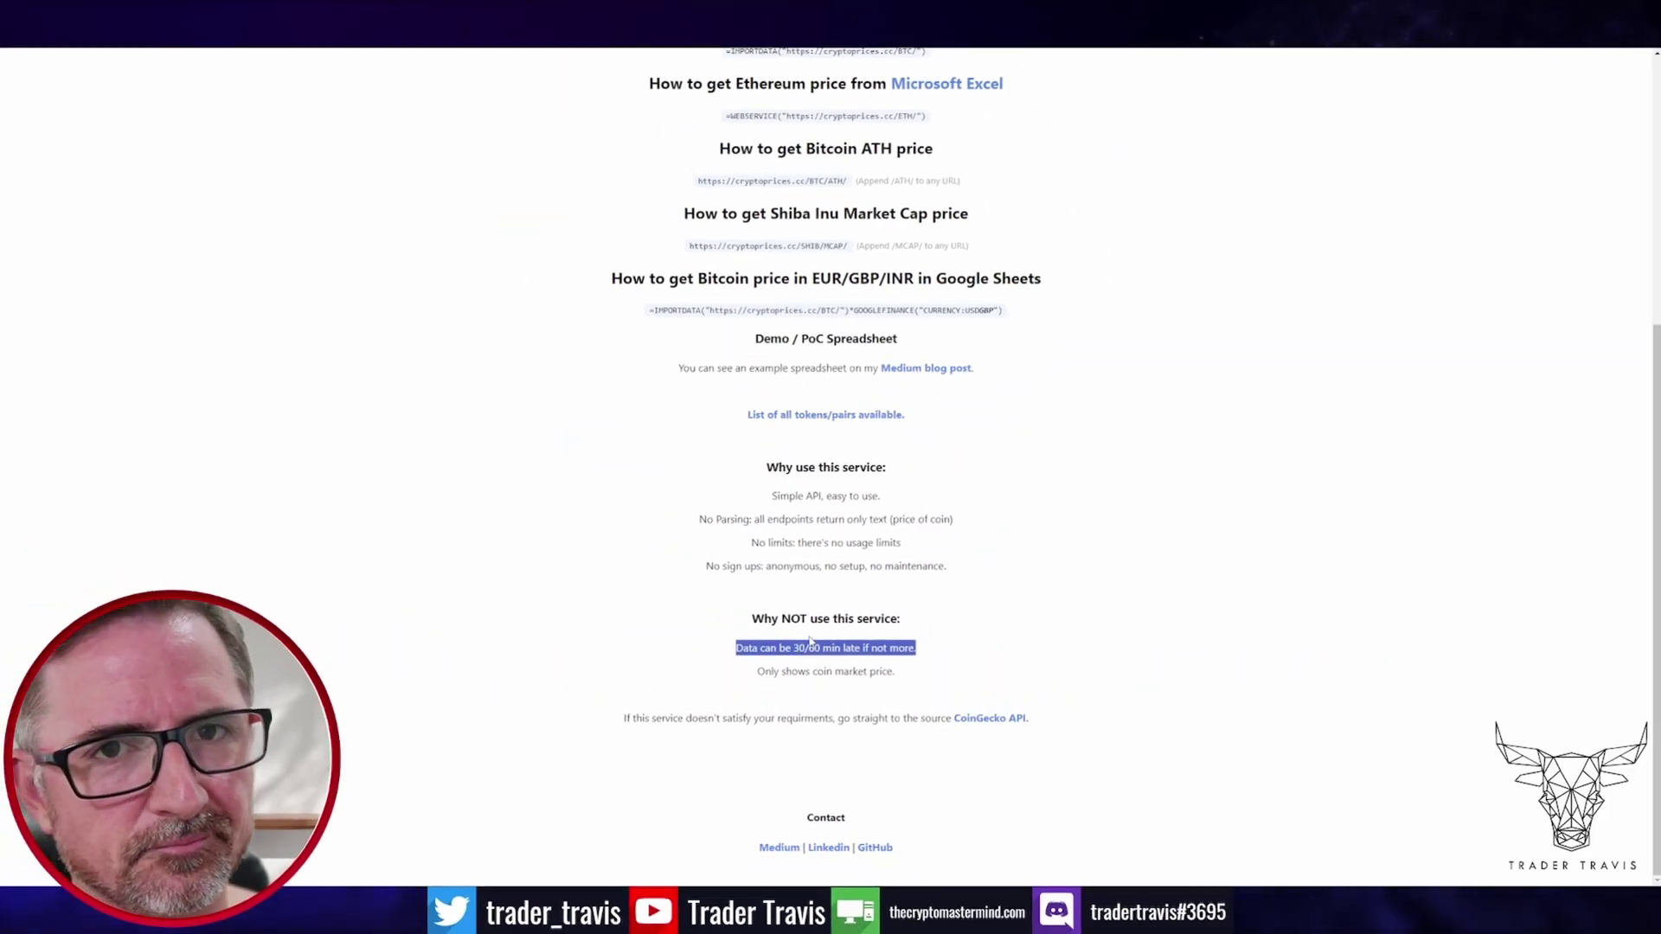
pyautogui.click(909, 612)
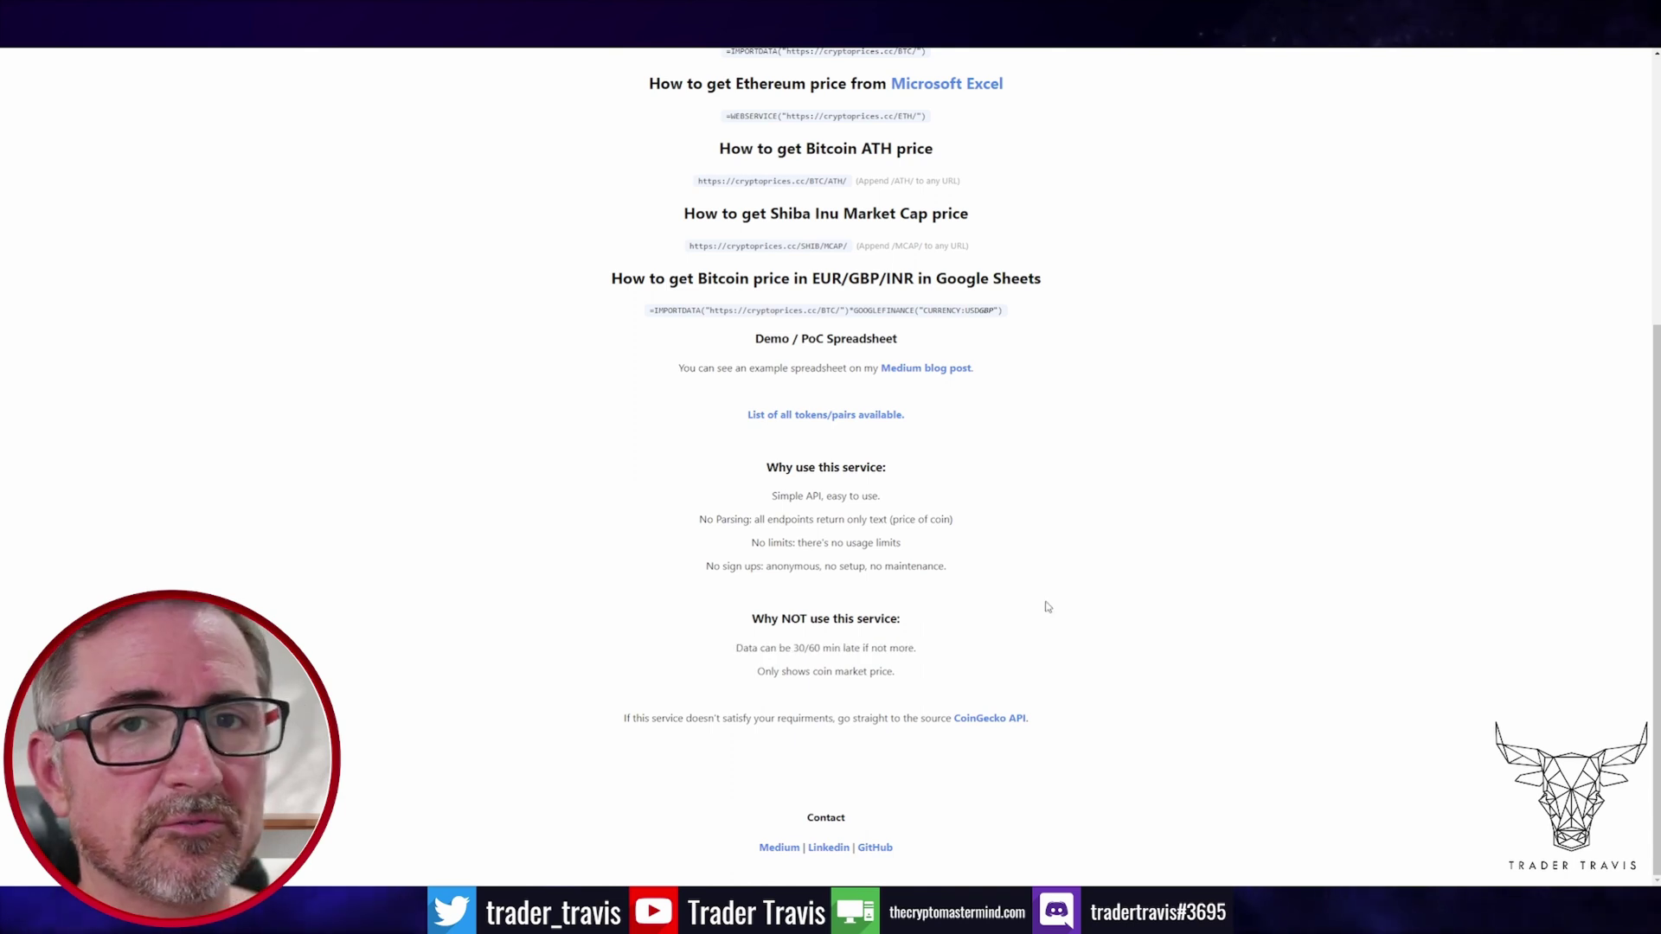
# Select the Google Sheets IMPORTDATA example formula on cryptoprices.cc
pyautogui.scroll(5, 1046, 607)
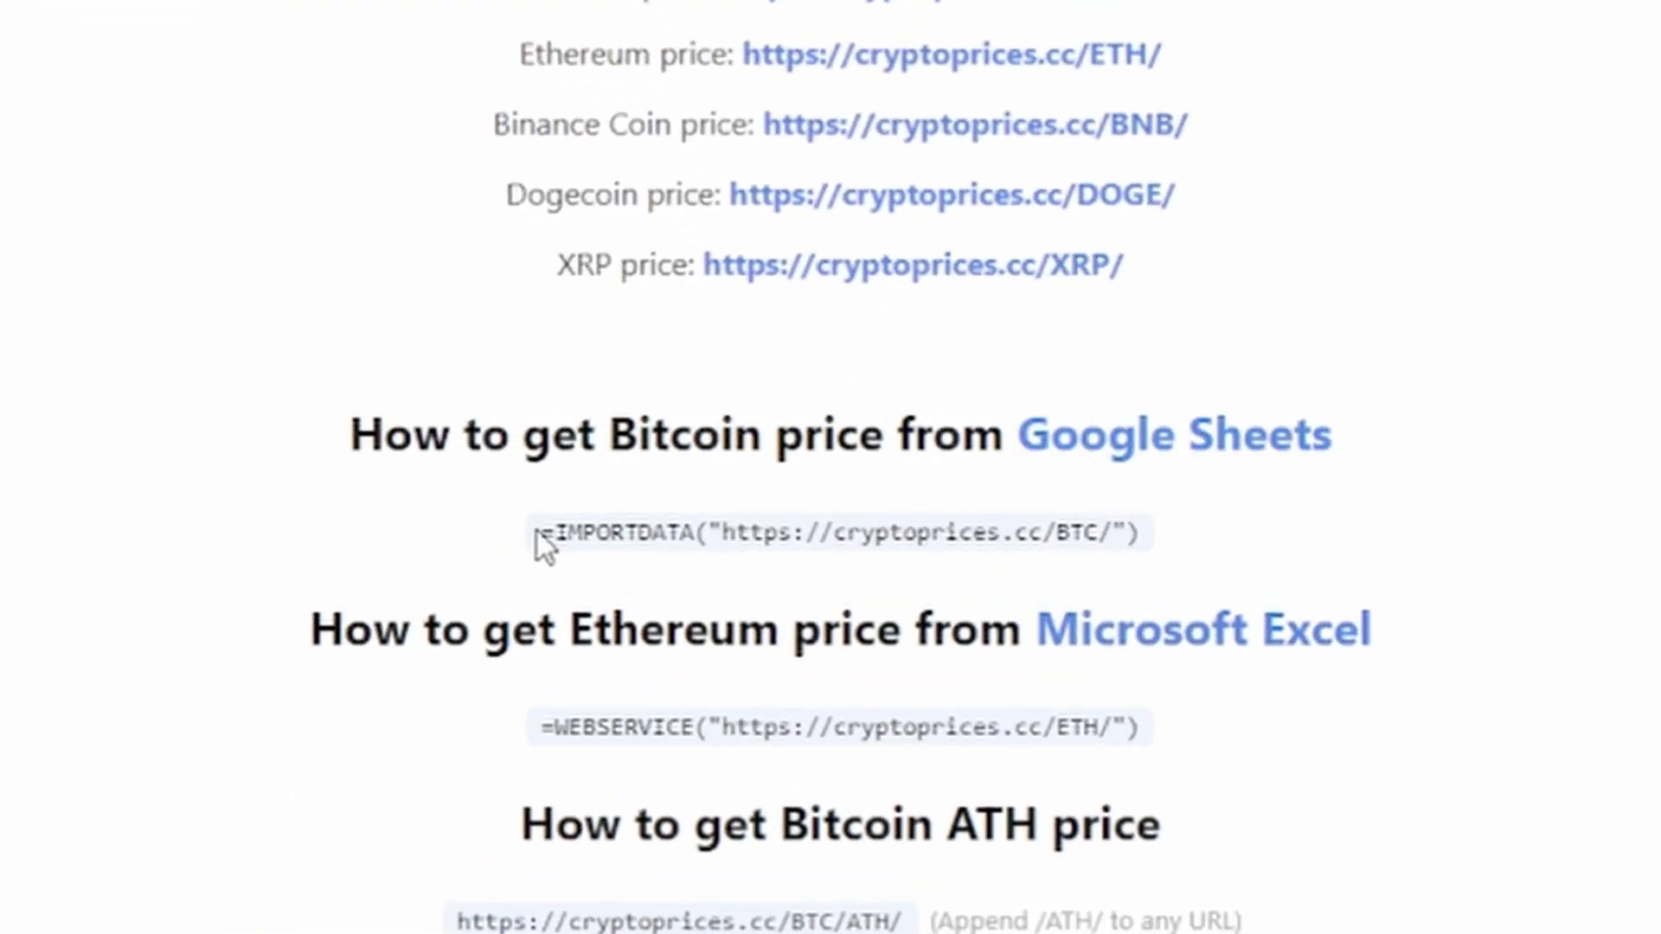
pyautogui.moveTo(541, 537); pyautogui.dragTo(813, 524)
pyautogui.tripleClick(1123, 524)
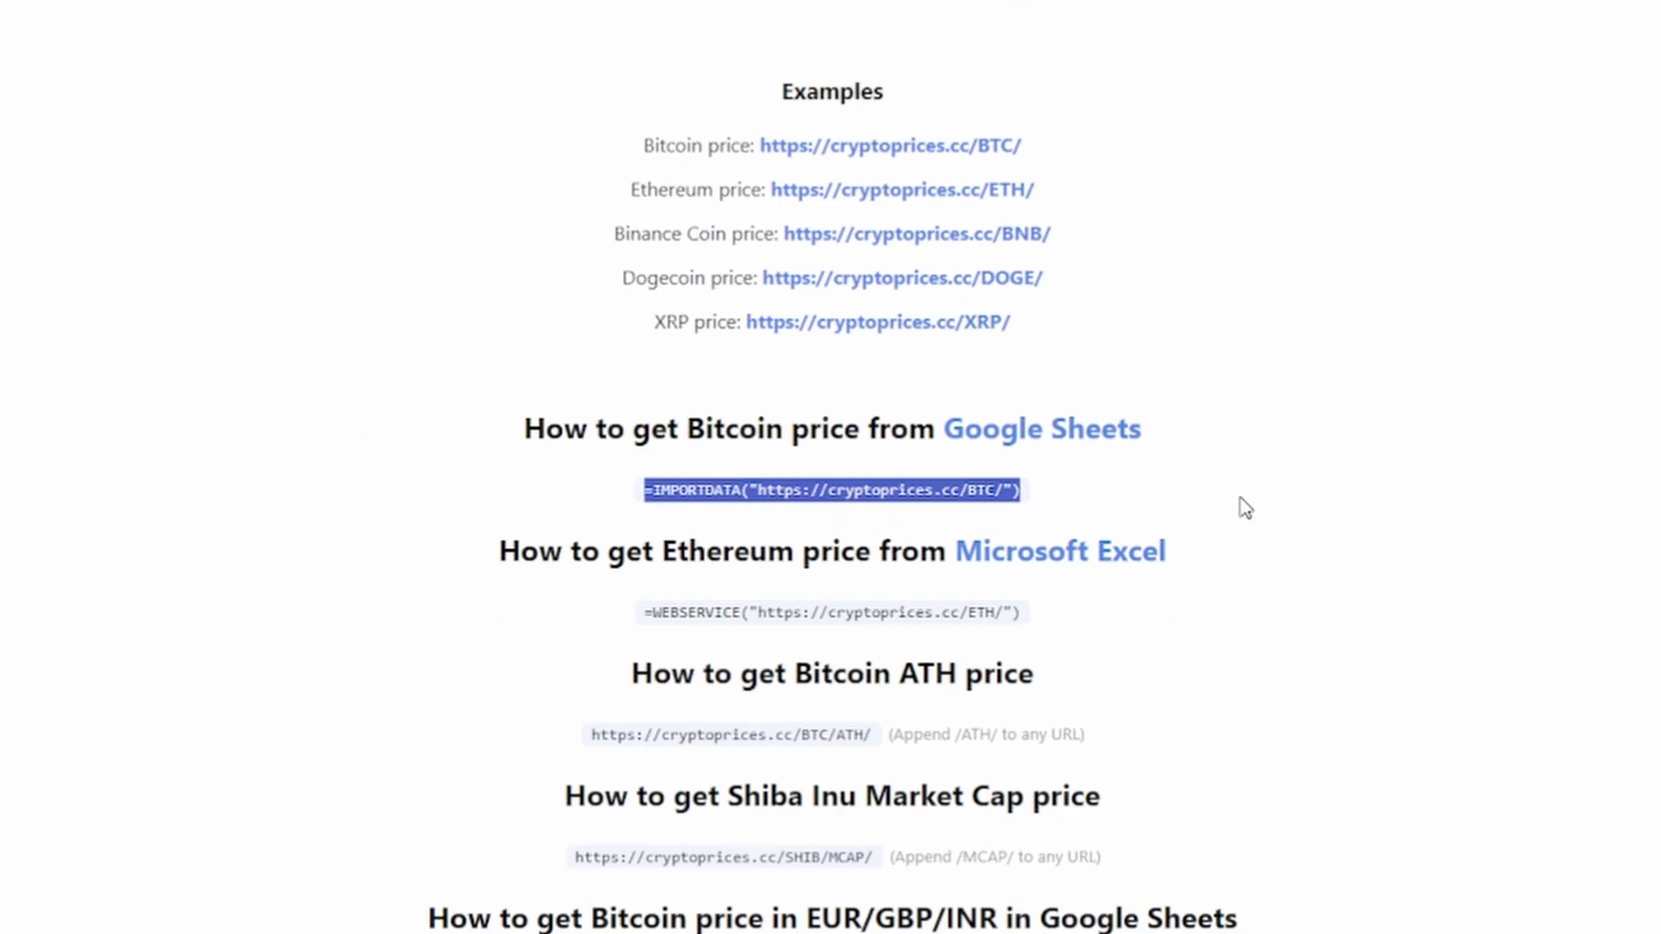
pyautogui.click(1497, 558)
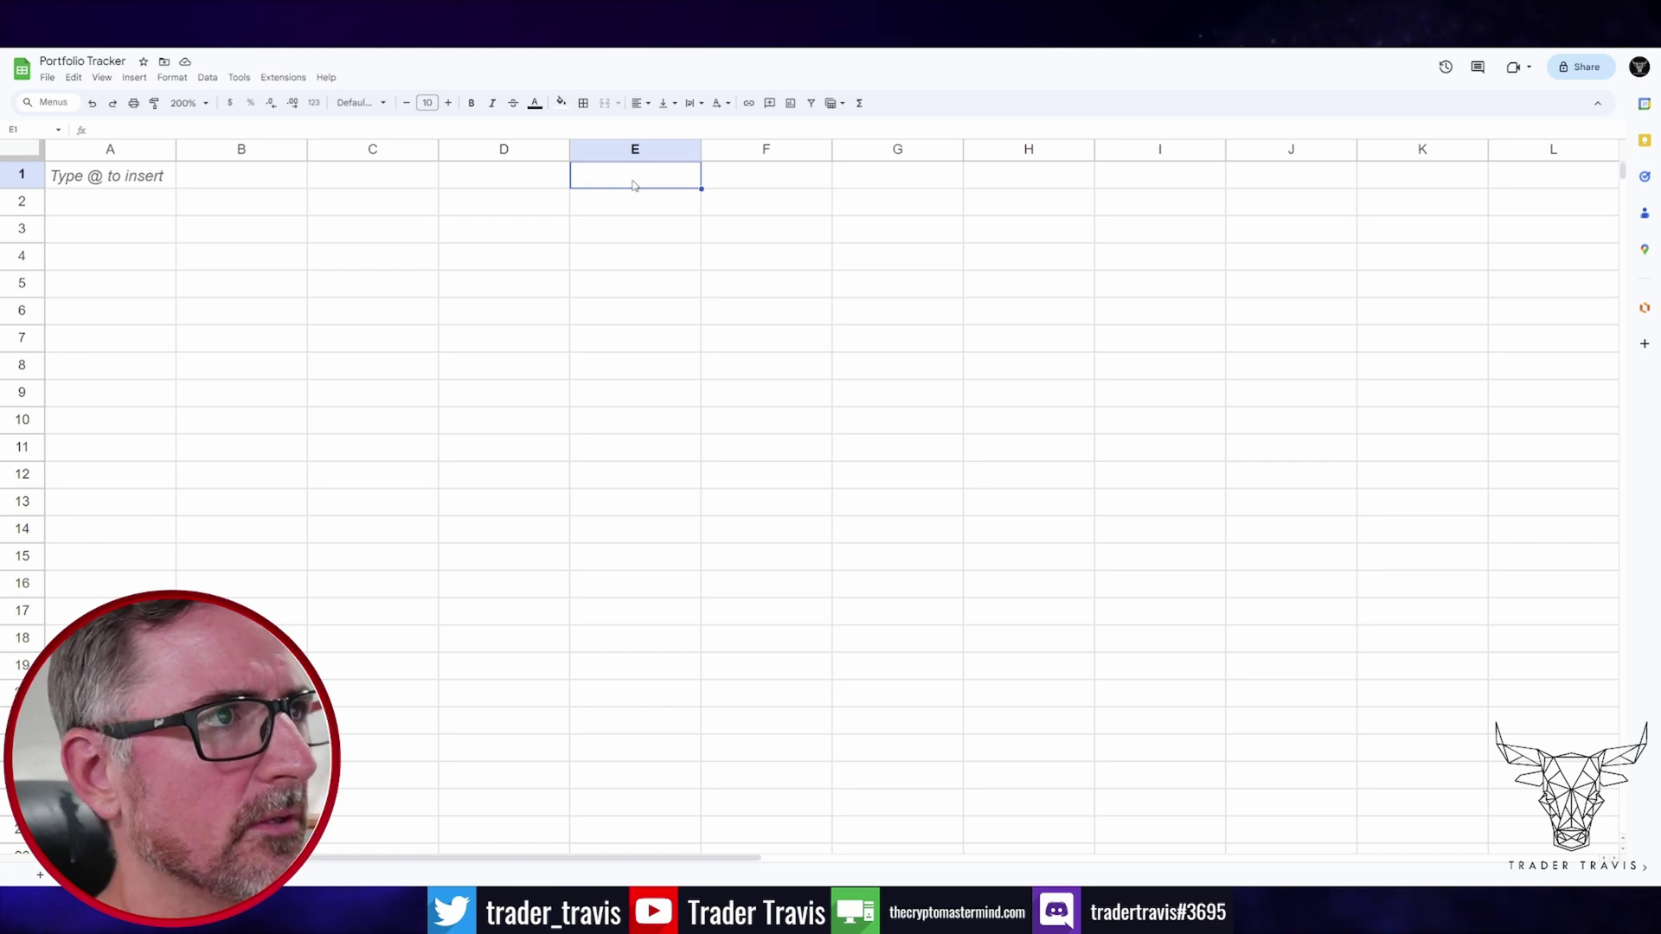
# Enter COINS, BTC, ETH and SOL down column E from E1
pyautogui.write('COINS')
pyautogui.press('Return')
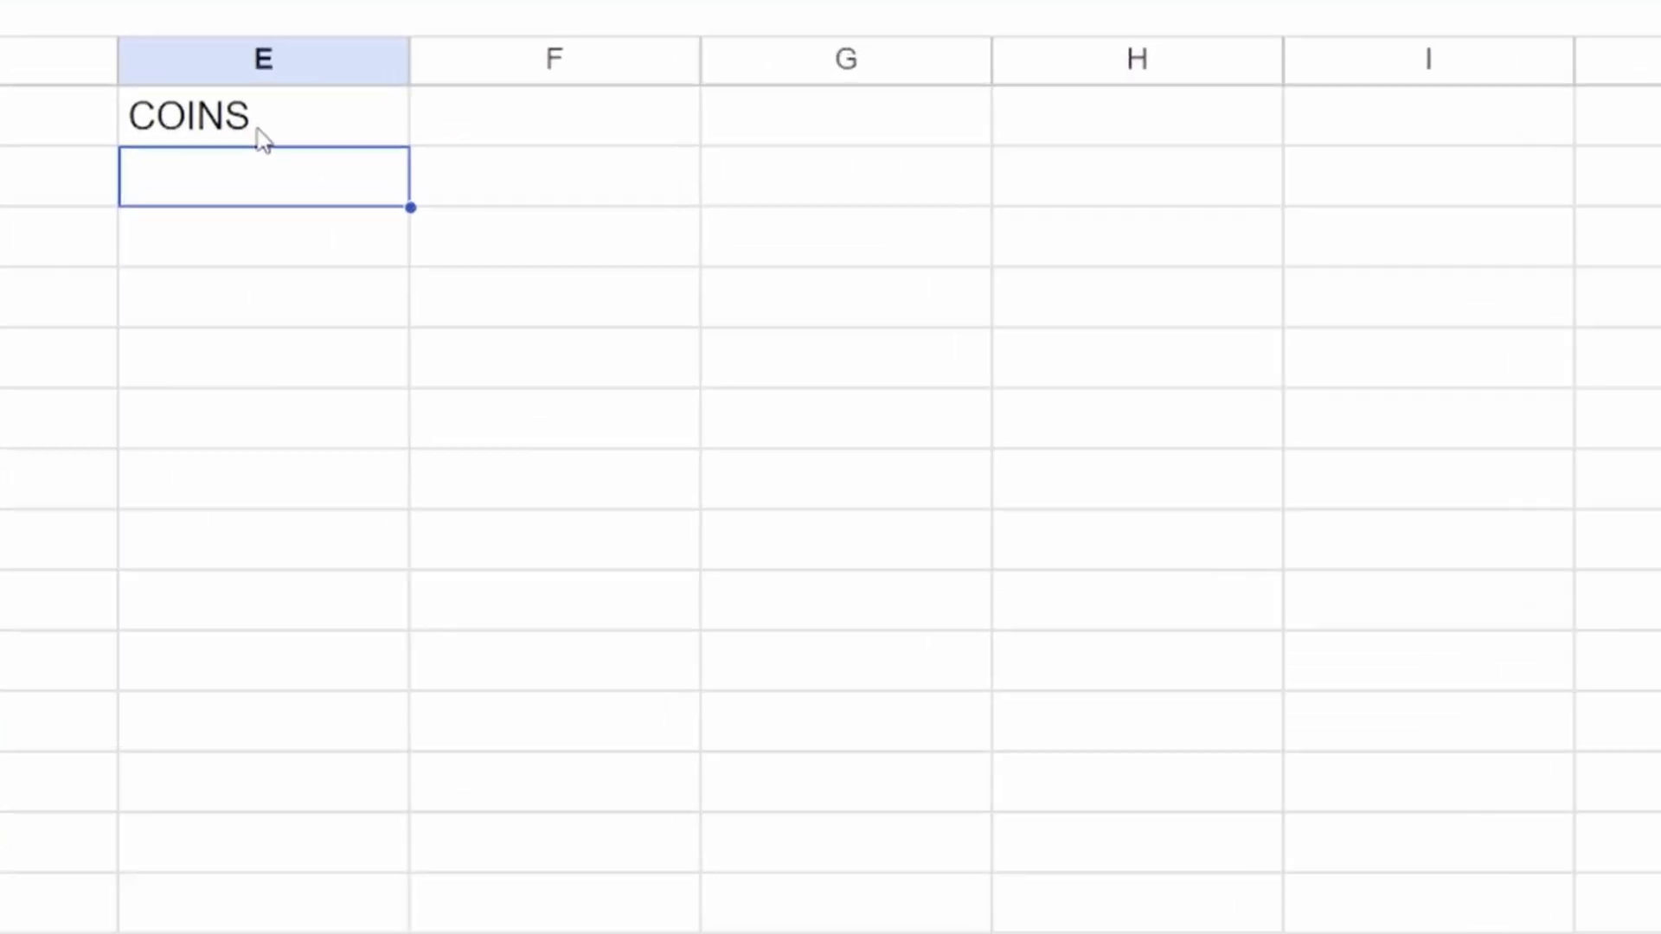
pyautogui.write('BTC')
pyautogui.press('Return')
pyautogui.write('ETH')
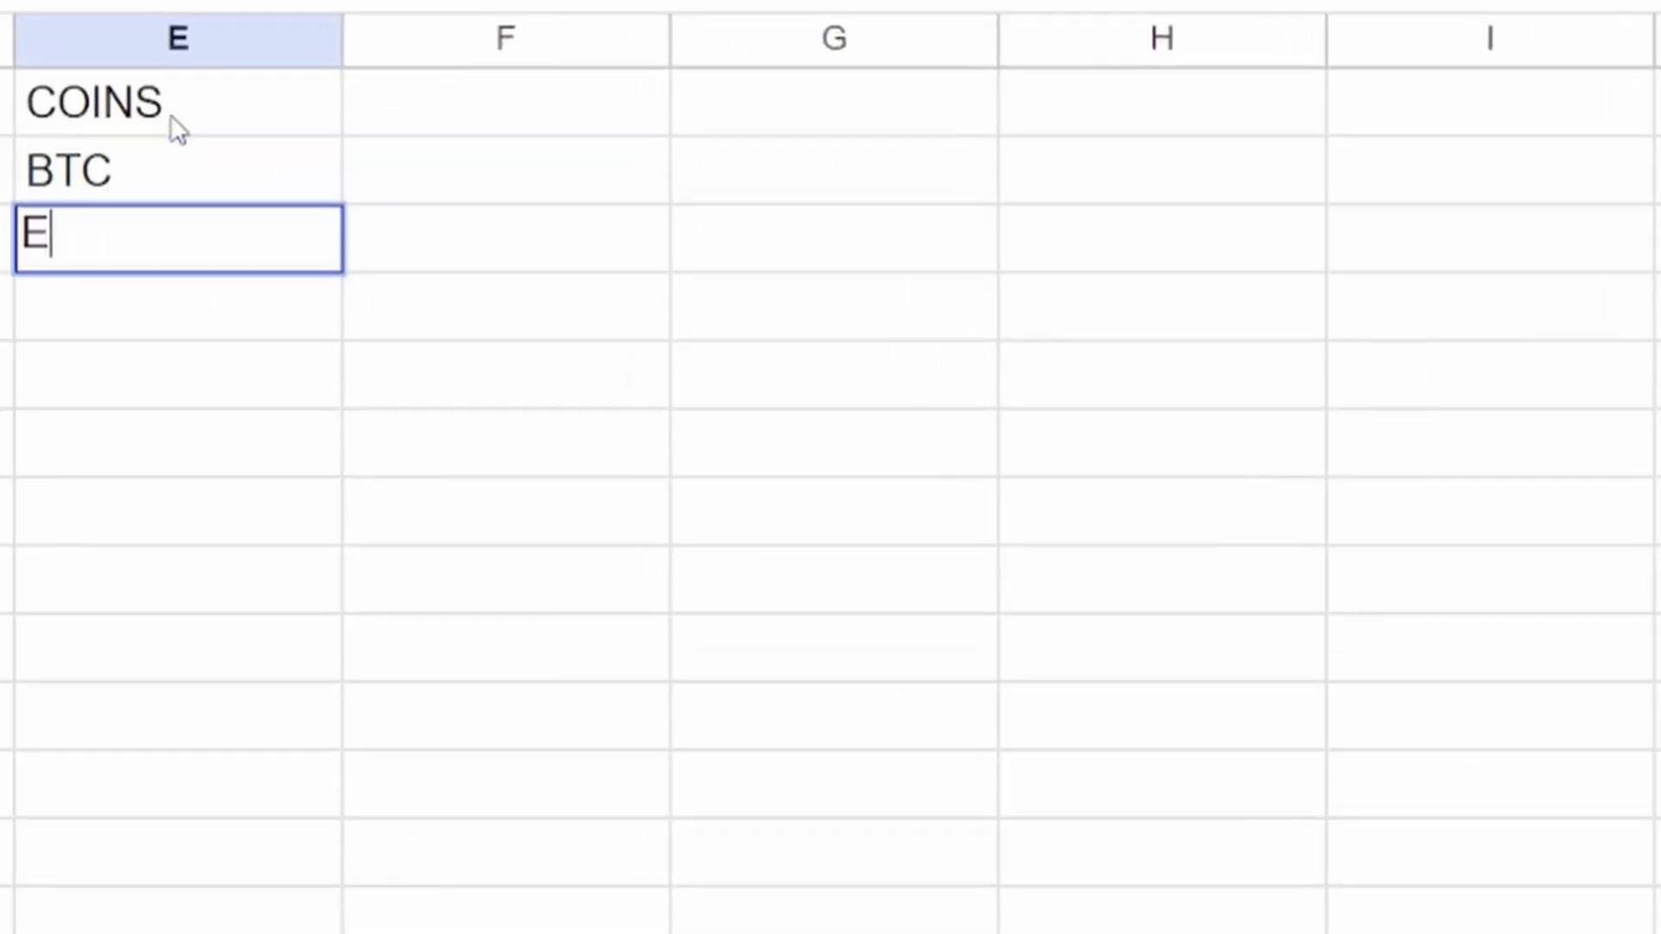
pyautogui.press('Return')
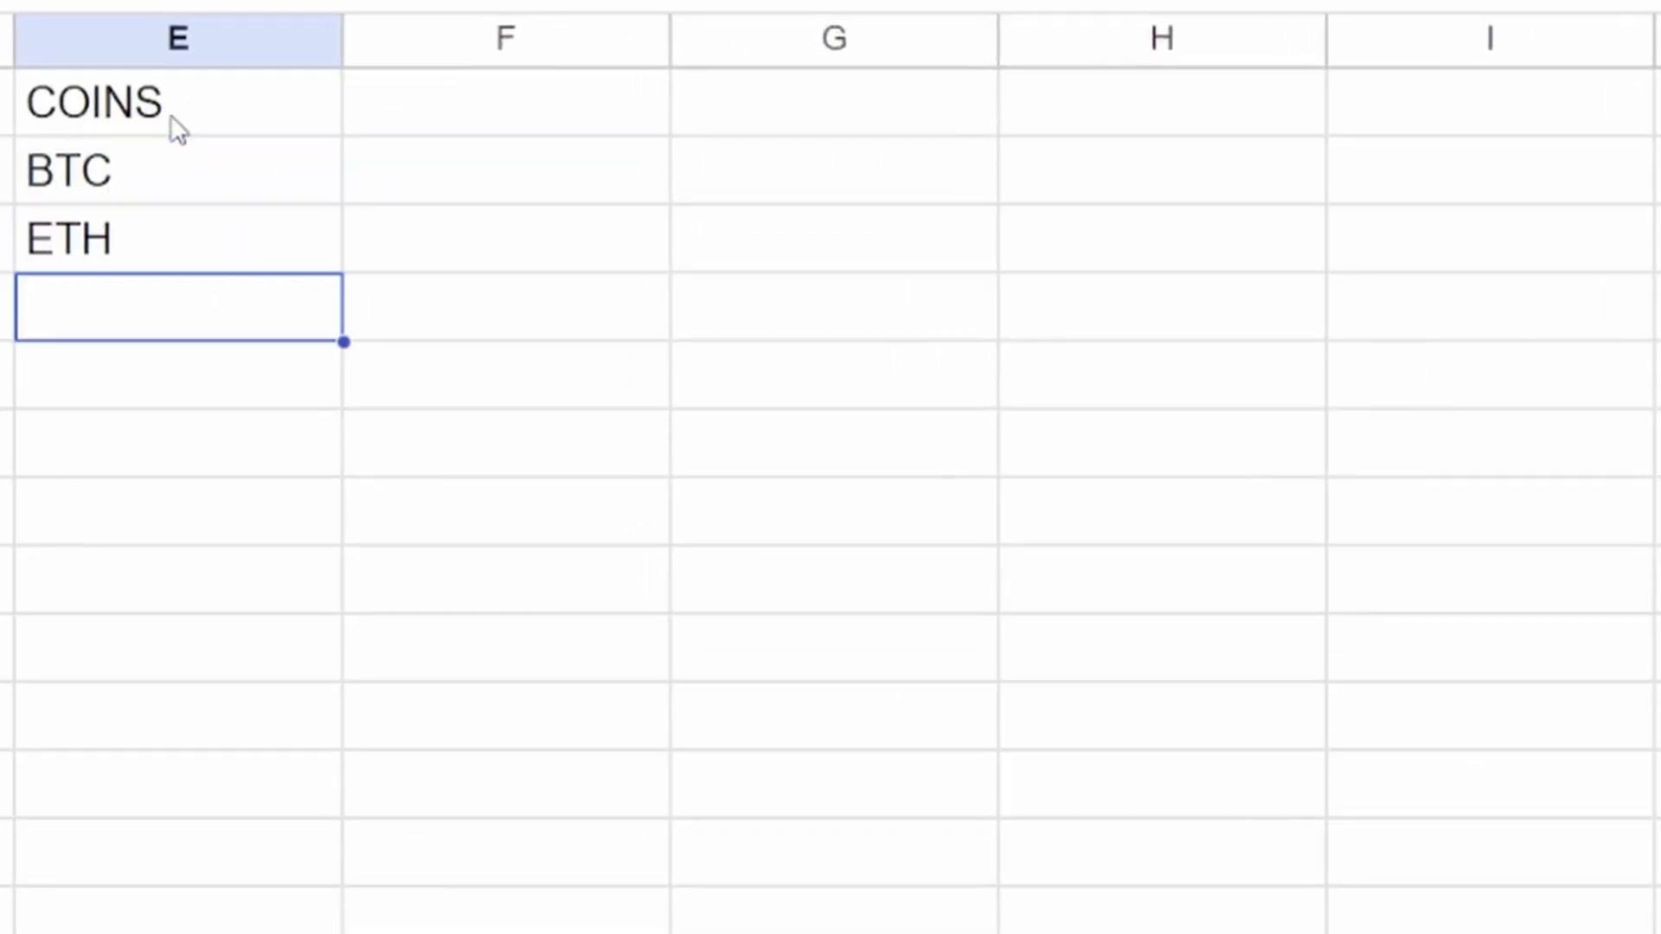
pyautogui.write('SOL')
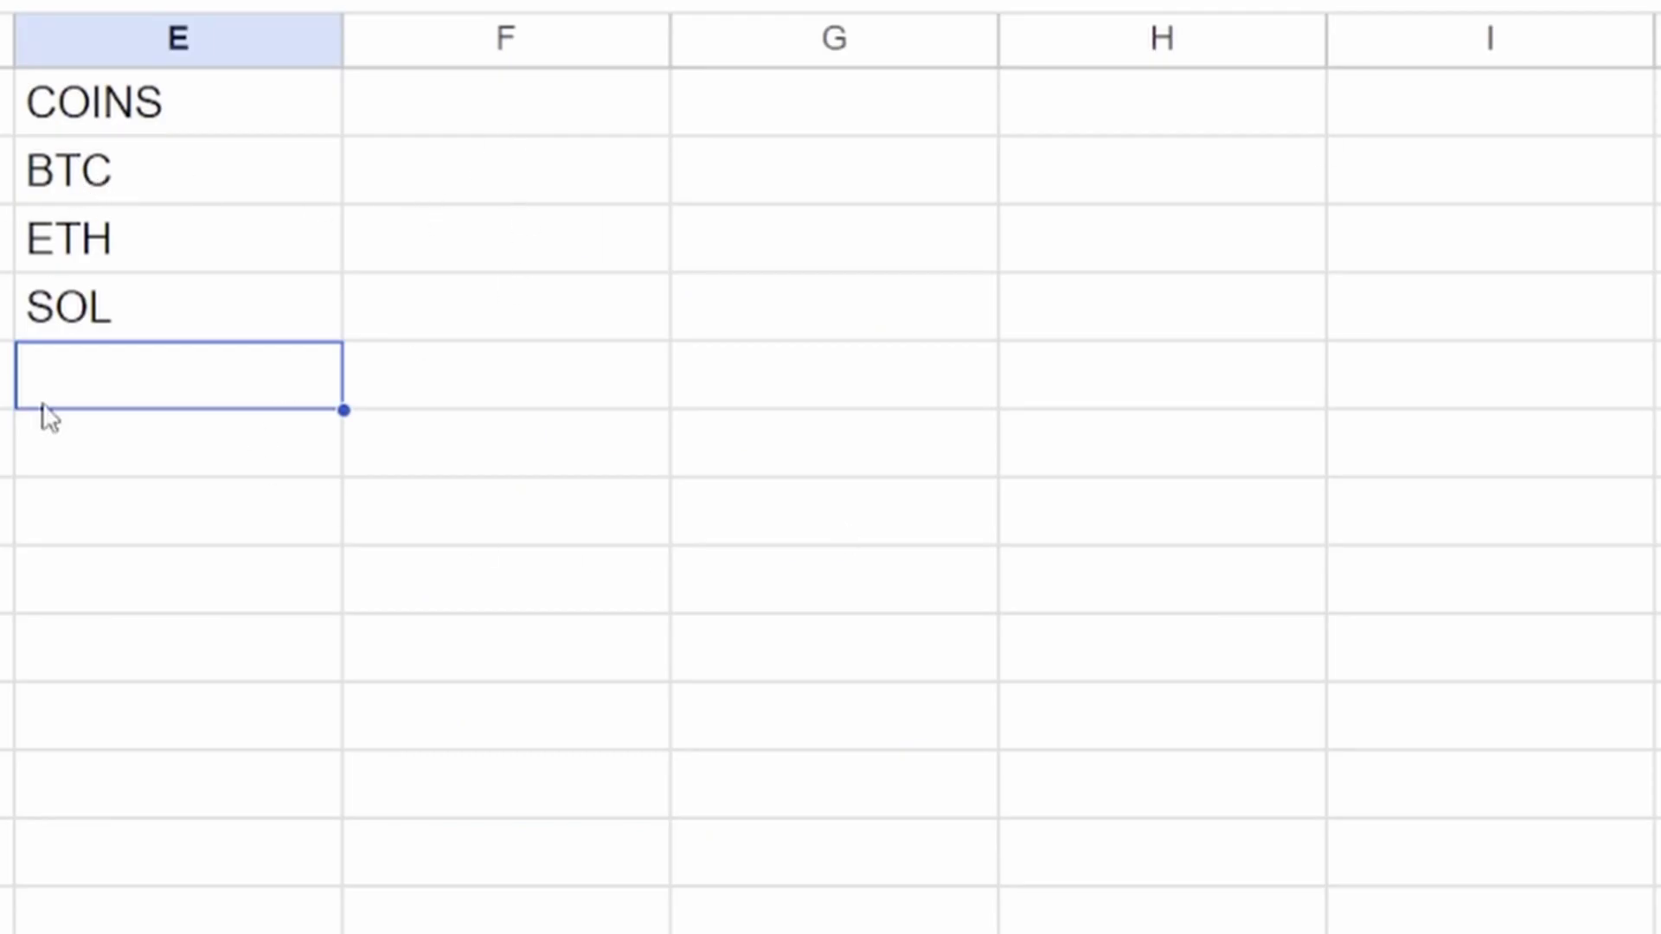
# Paste the IMPORTDATA example formula into F2, returning Bitcoin's price 41878
pyautogui.click(475, 178)
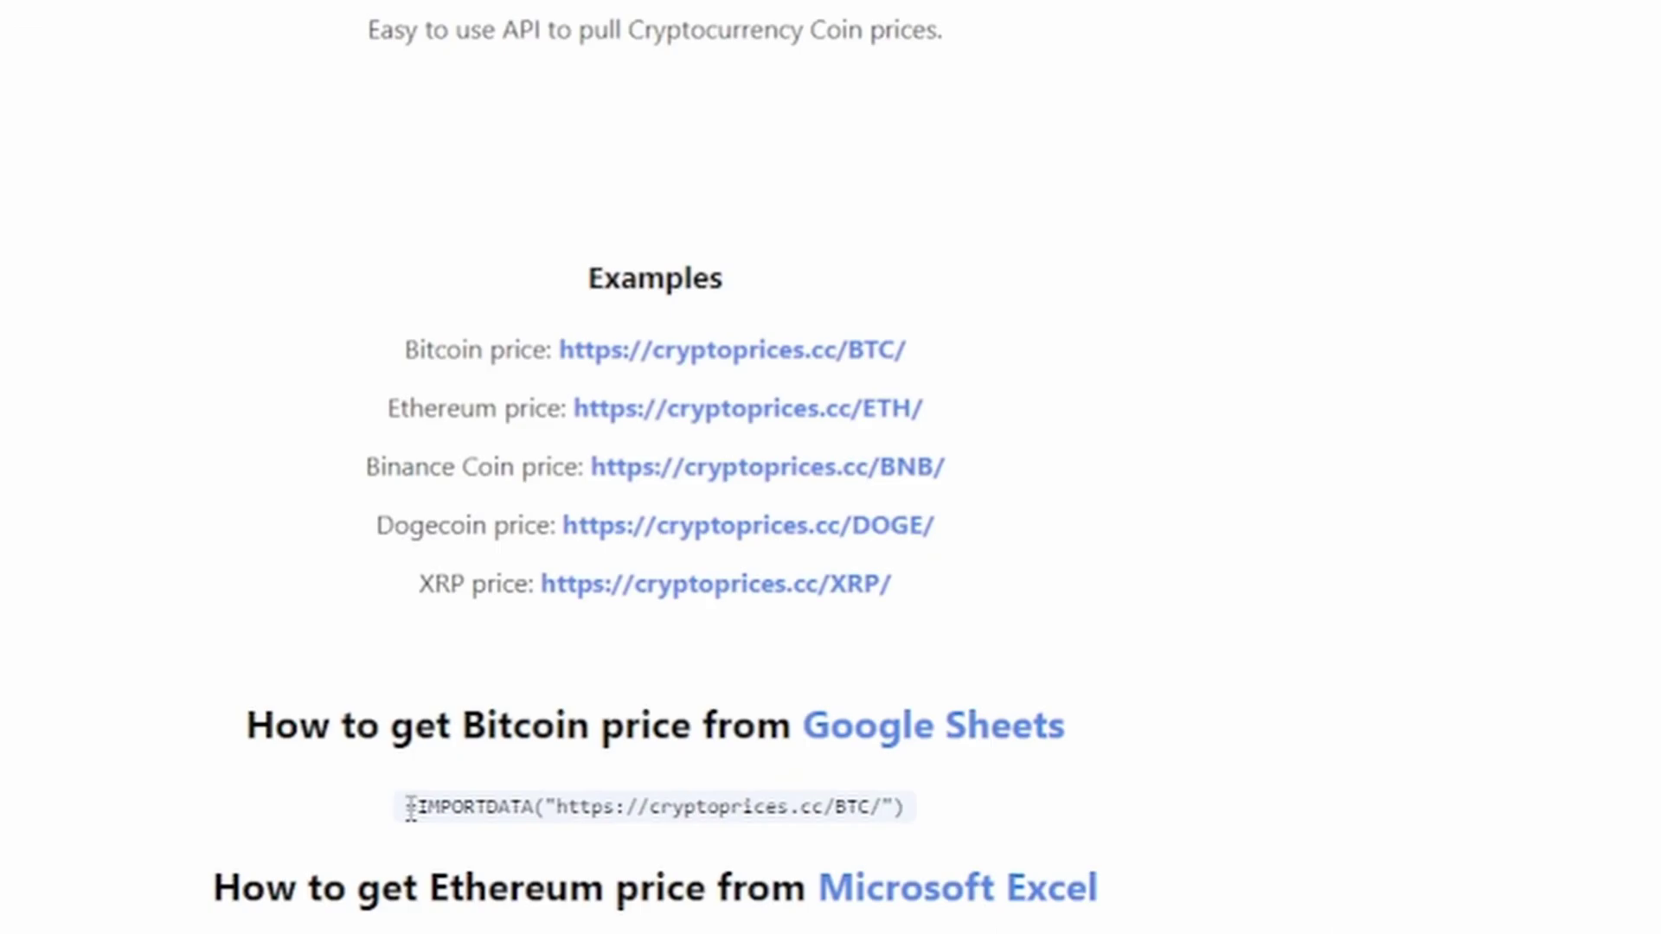
pyautogui.moveTo(407, 806); pyautogui.dragTo(912, 805)
pyautogui.hotkey('ctrl', 'c')
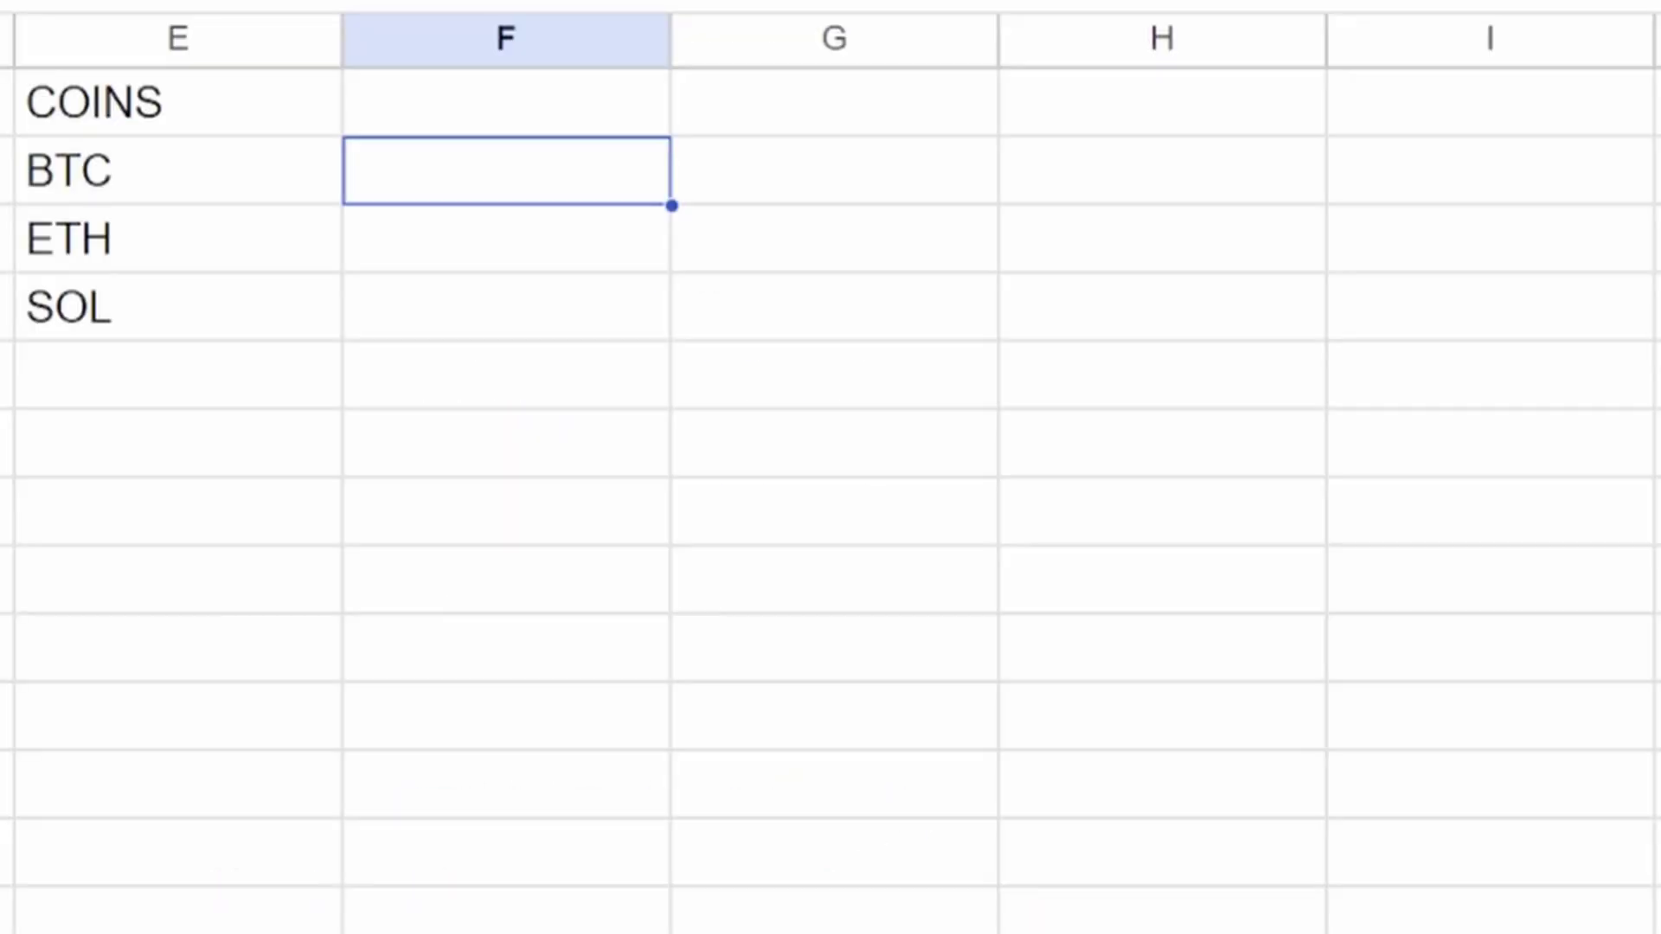
pyautogui.doubleClick(398, 173)
pyautogui.hotkey('ctrl', 'v')
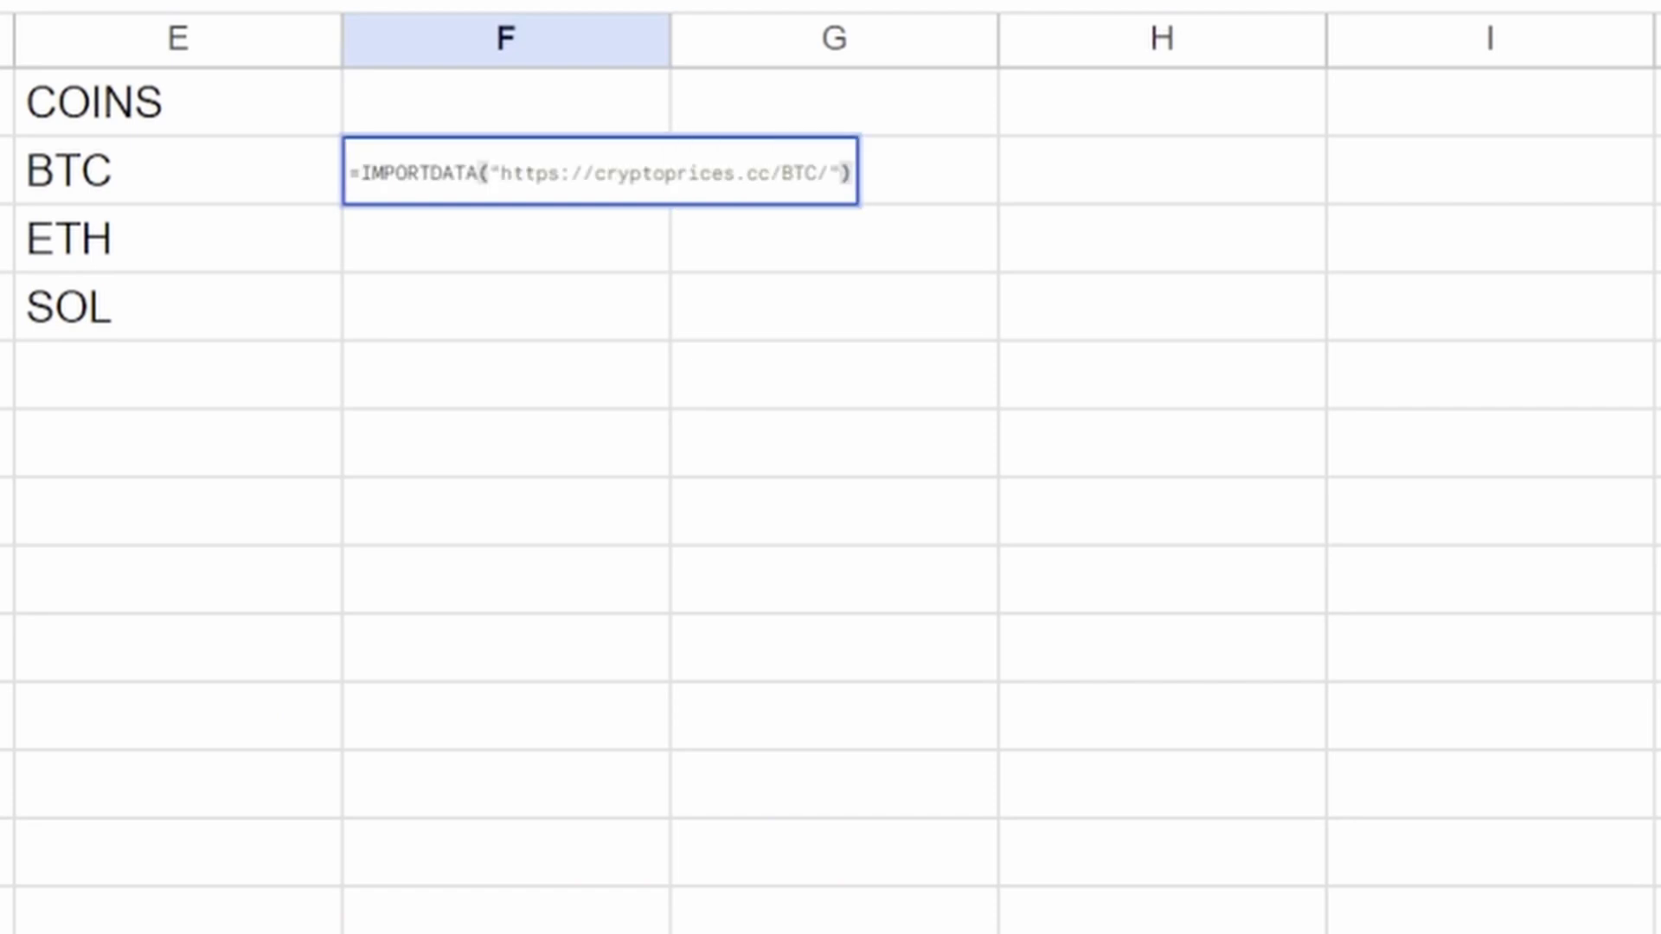
pyautogui.press('Return')
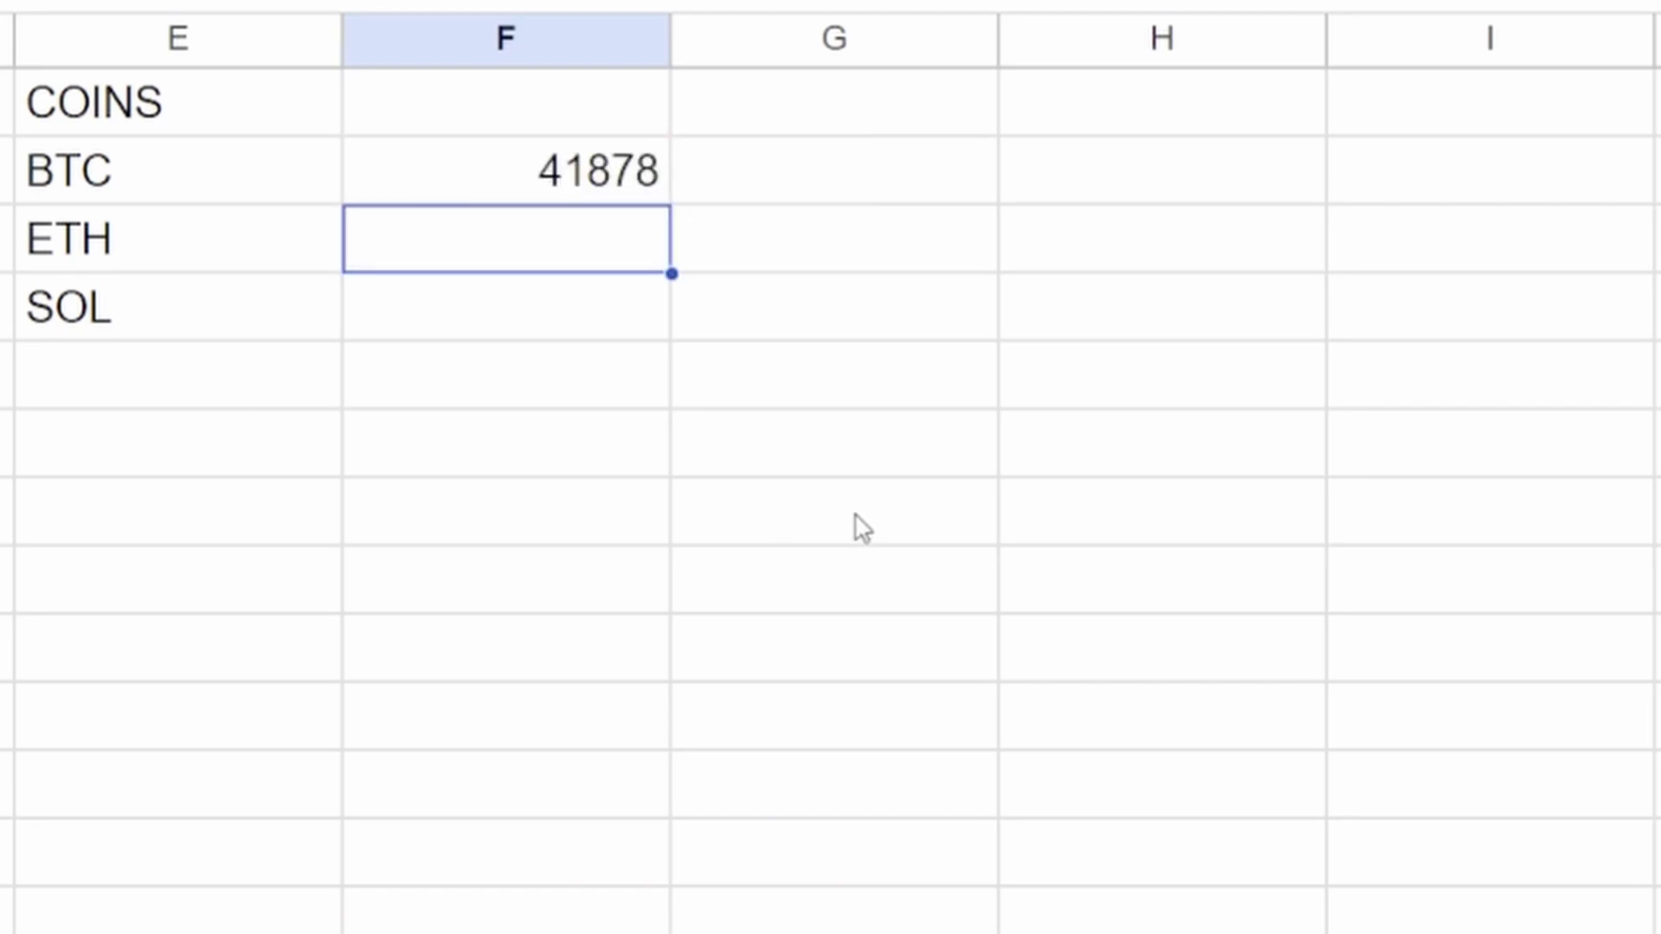
pyautogui.click(567, 173)
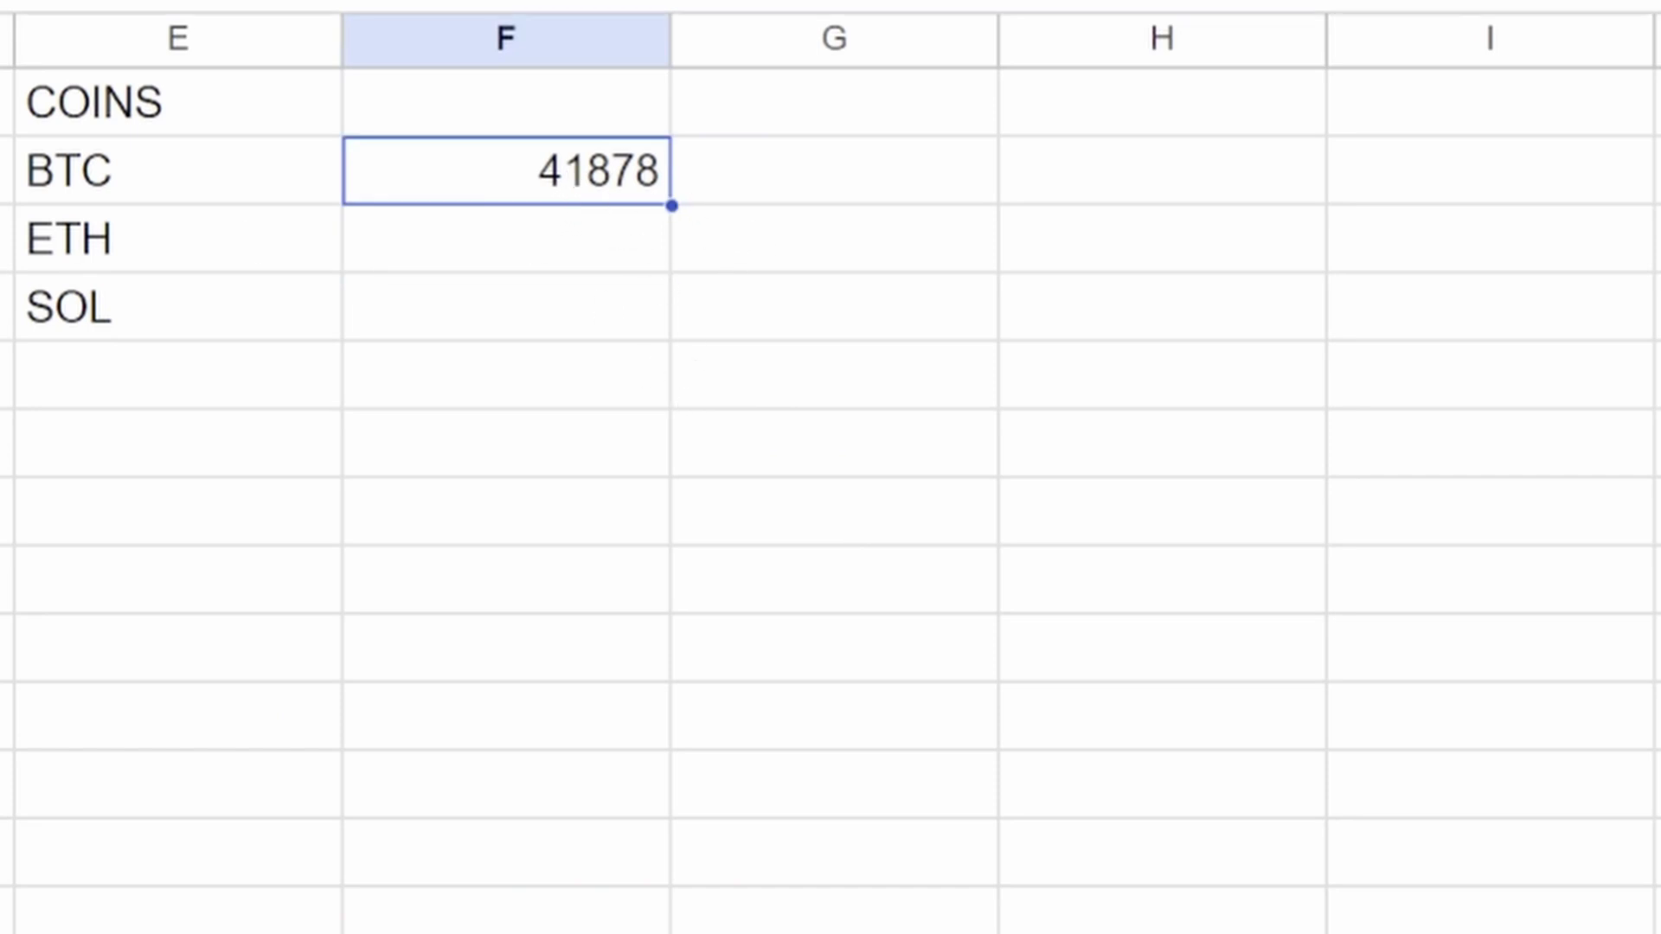
# Format Bitcoin's price as currency and paste the IMPORTDATA formula into F3
pyautogui.hotkey('ctrl', 'shift', '4')
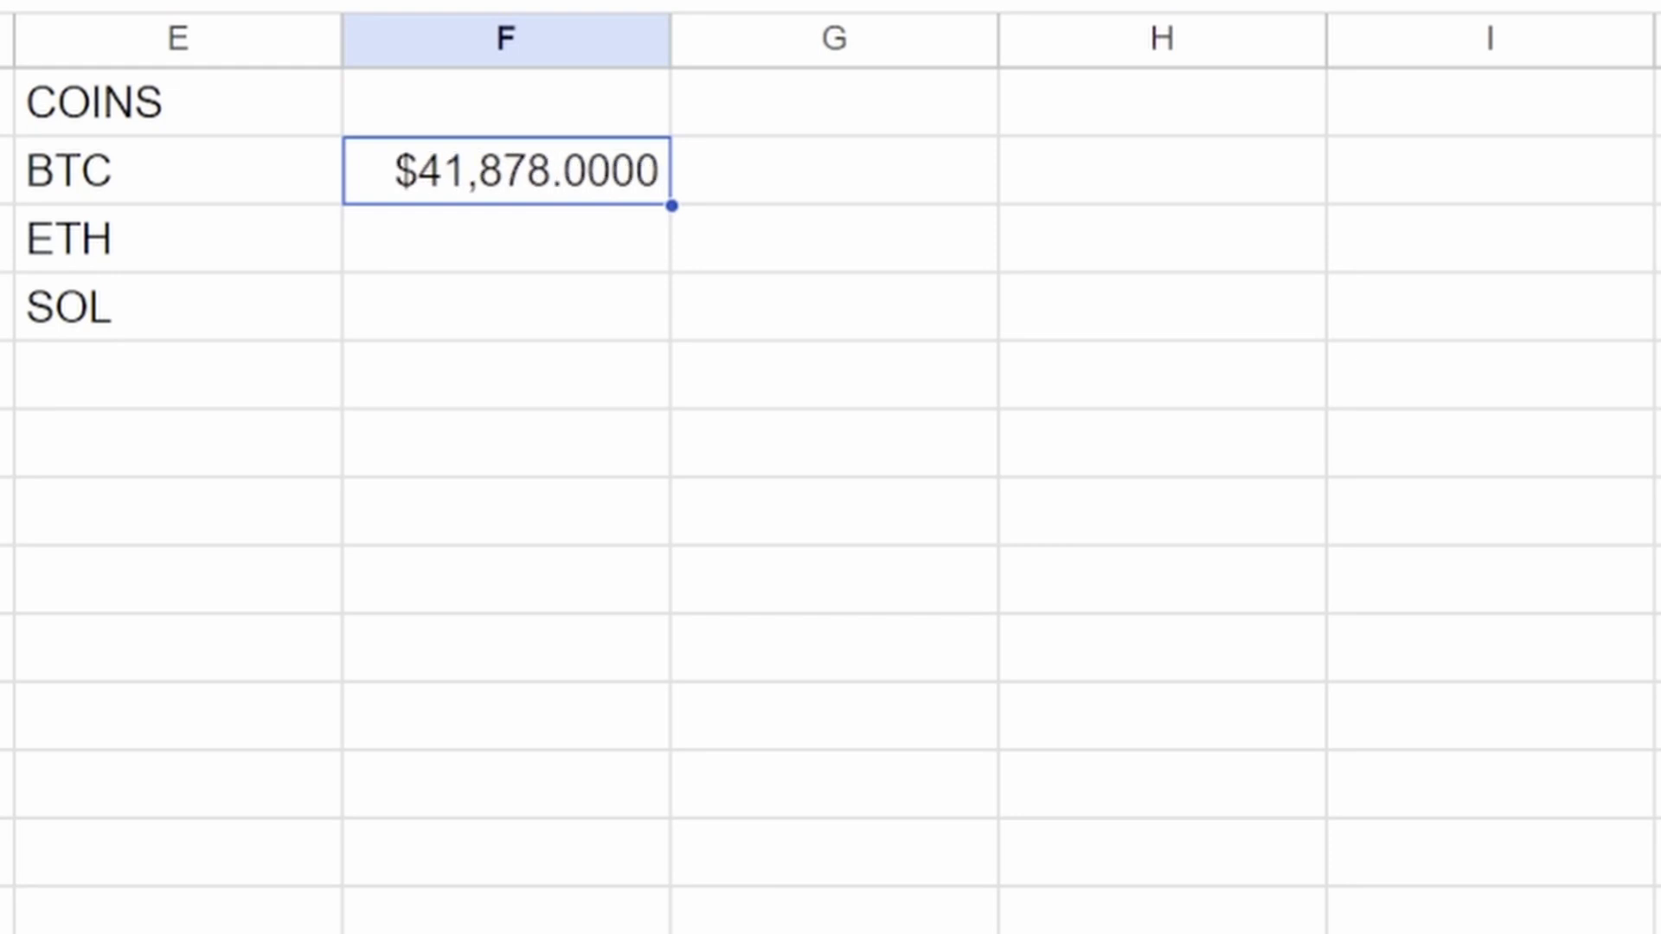
pyautogui.doubleClick(540, 243)
pyautogui.hotkey('ctrl', 'v')
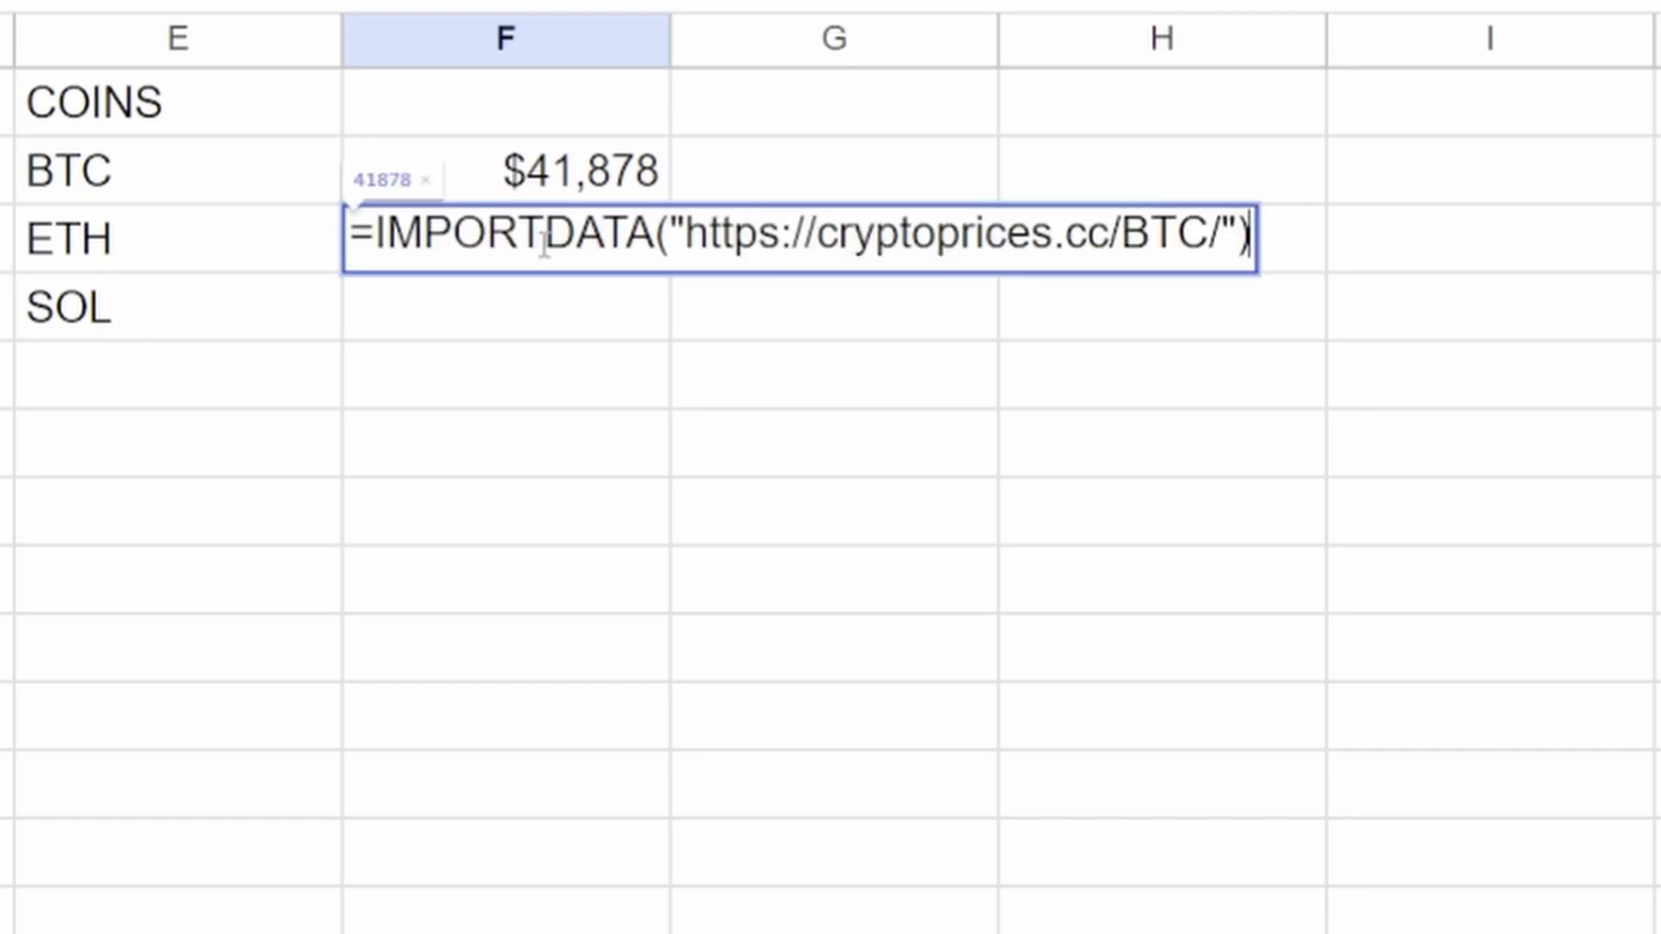
pyautogui.press('Return')
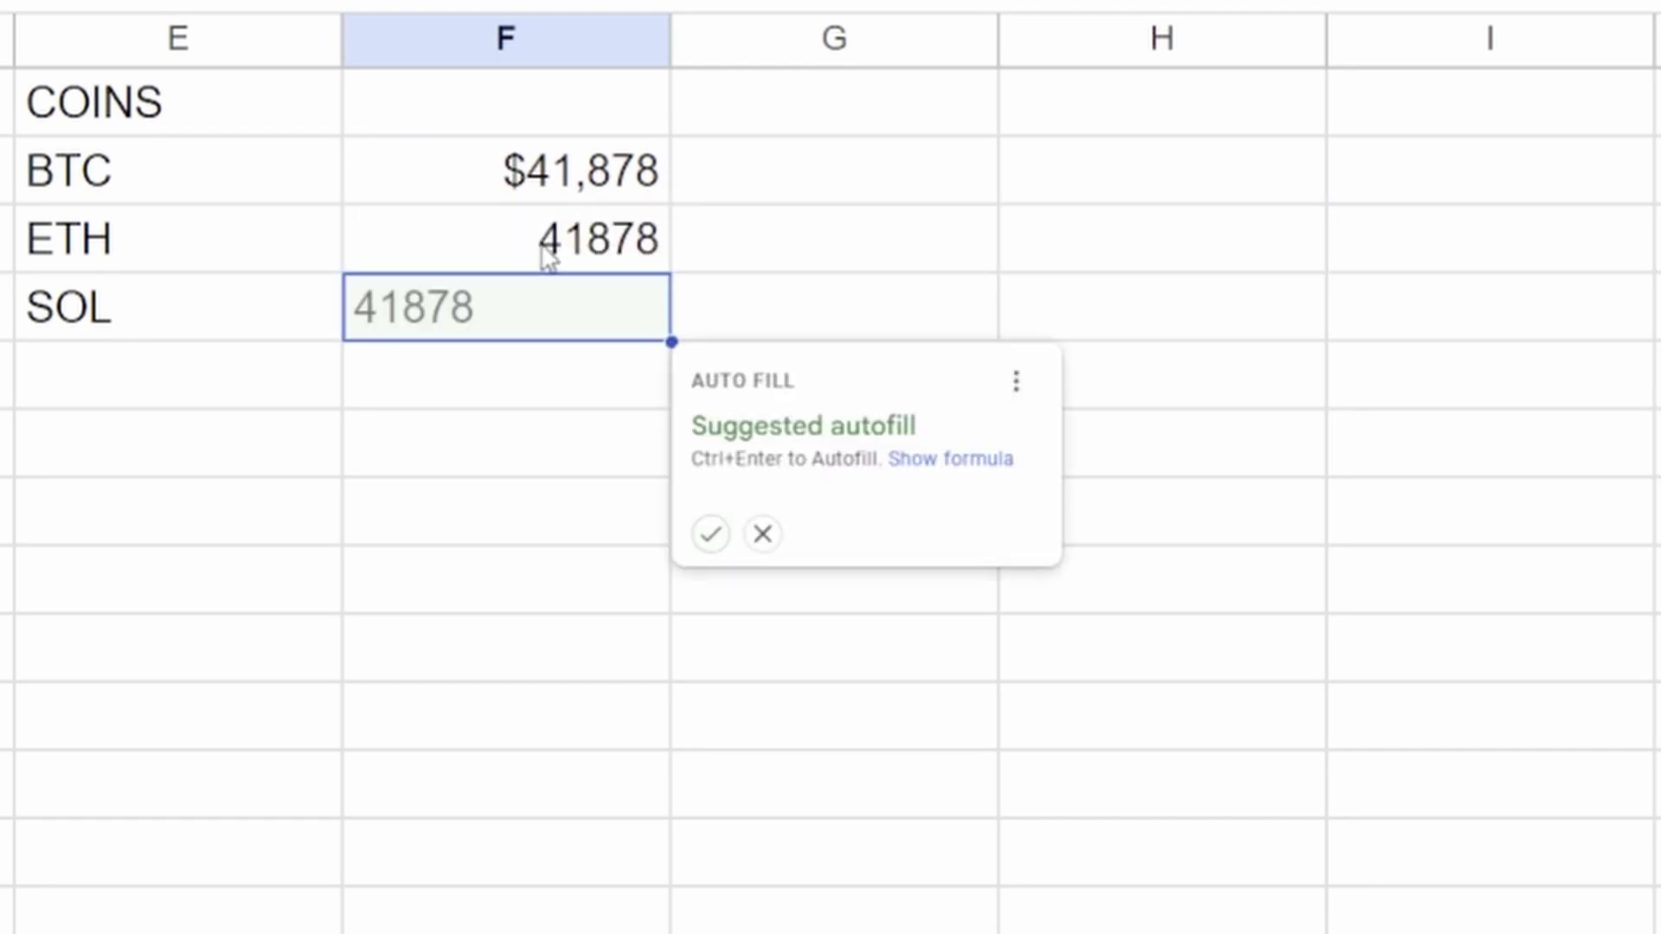
pyautogui.click(545, 255)
# Change F3's URL from BTC to ETH and format the $2,232.45 result as currency
pyautogui.press('Return')
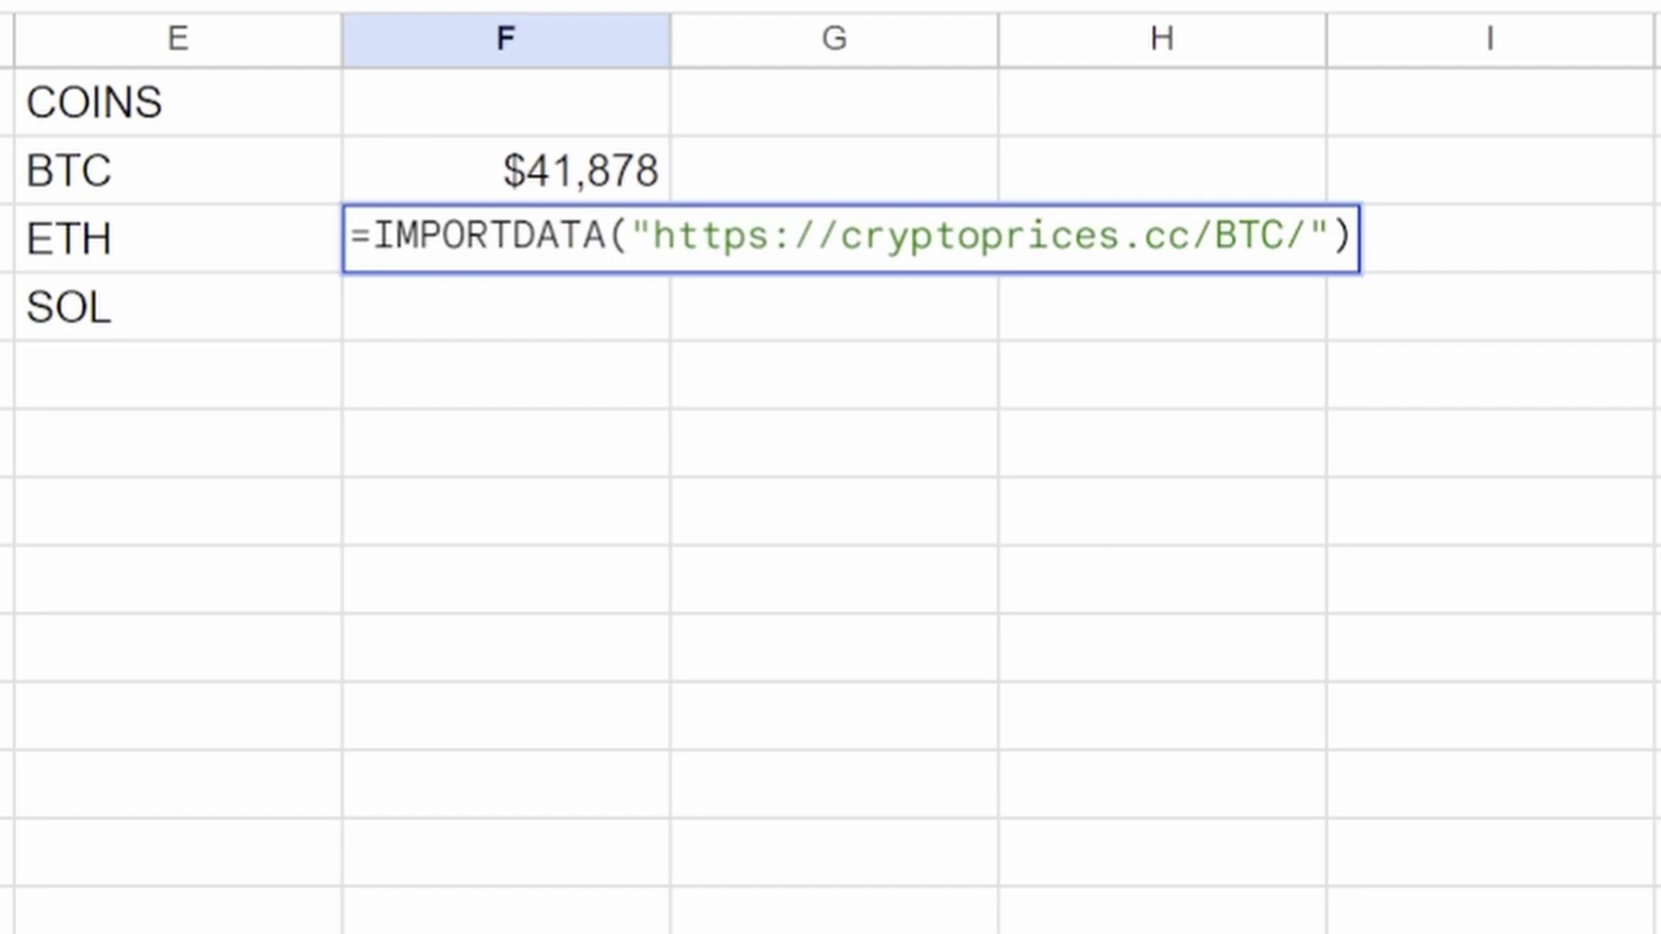
pyautogui.write('et')
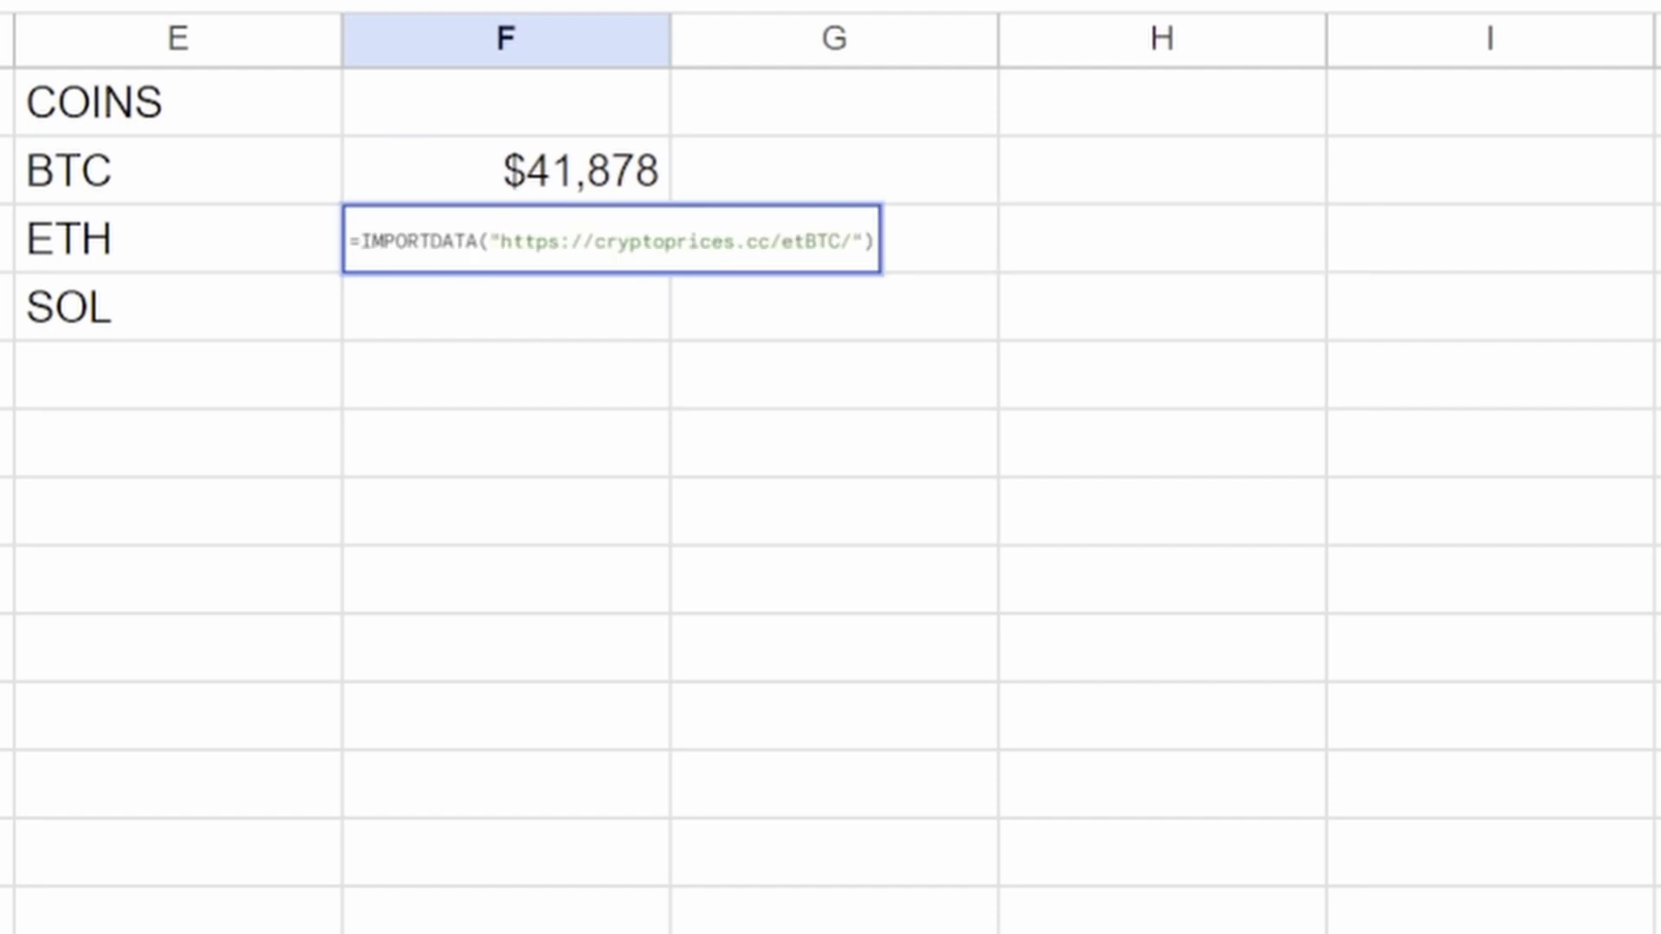
pyautogui.press('BackSpace')
pyautogui.press('BackSpace')
pyautogui.write('ETH')
pyautogui.press('Delete')
pyautogui.press('Delete')
pyautogui.press('Delete')
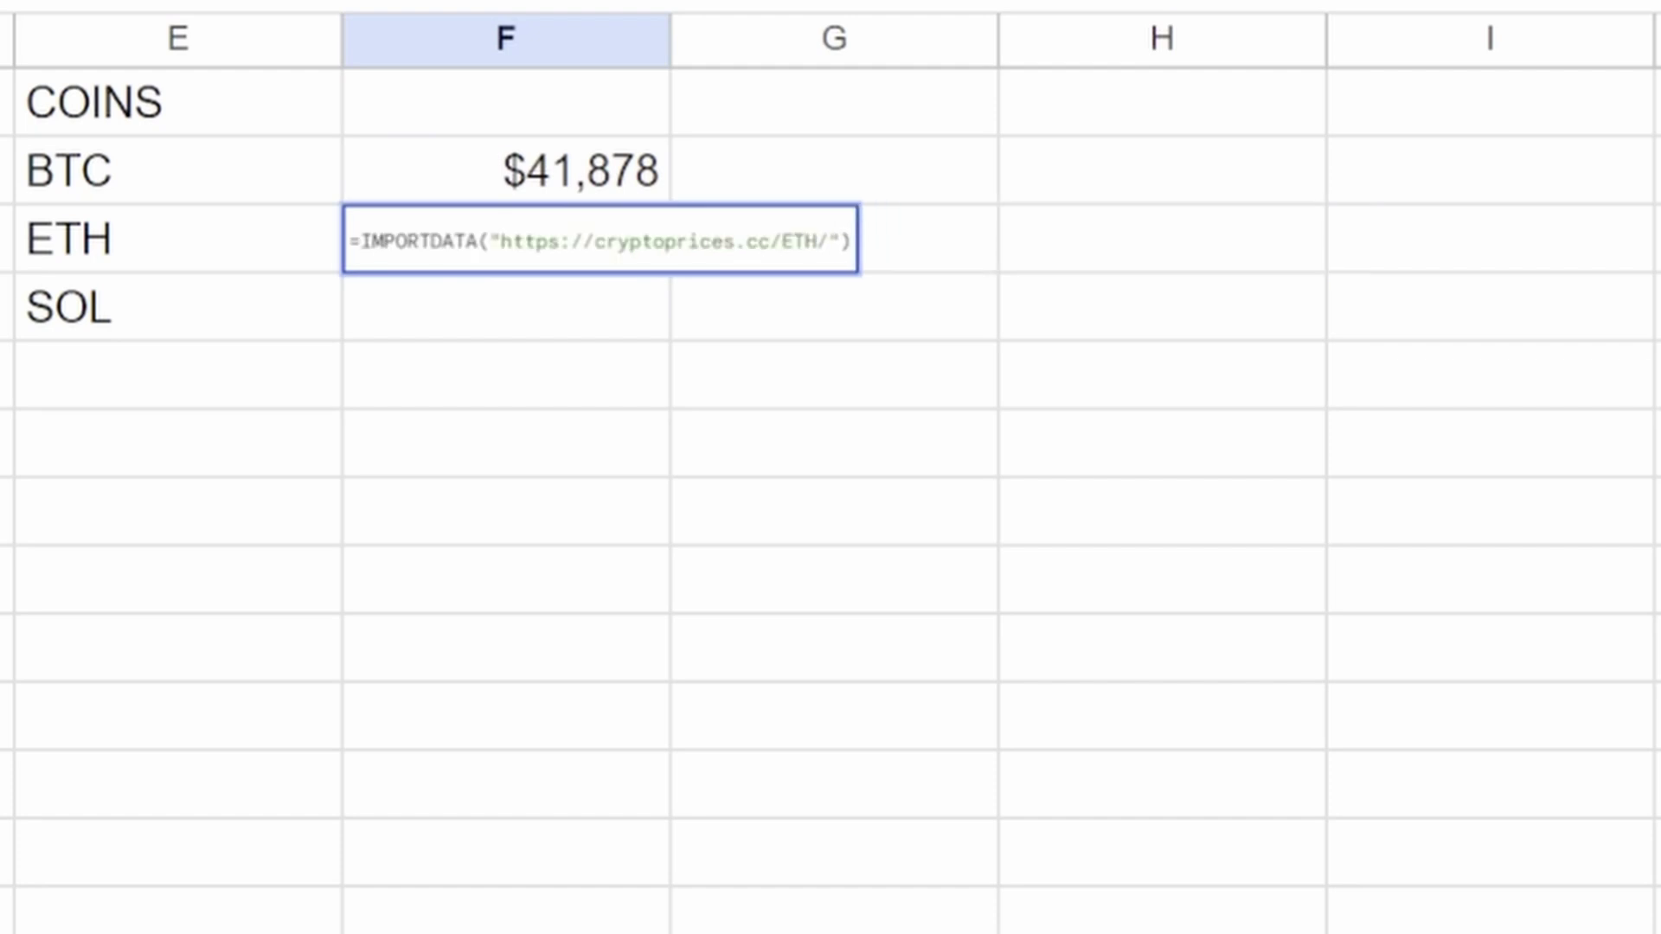
pyautogui.press('Return')
pyautogui.click(506, 238)
pyautogui.hotkey('ctrl', 'shift', '4')
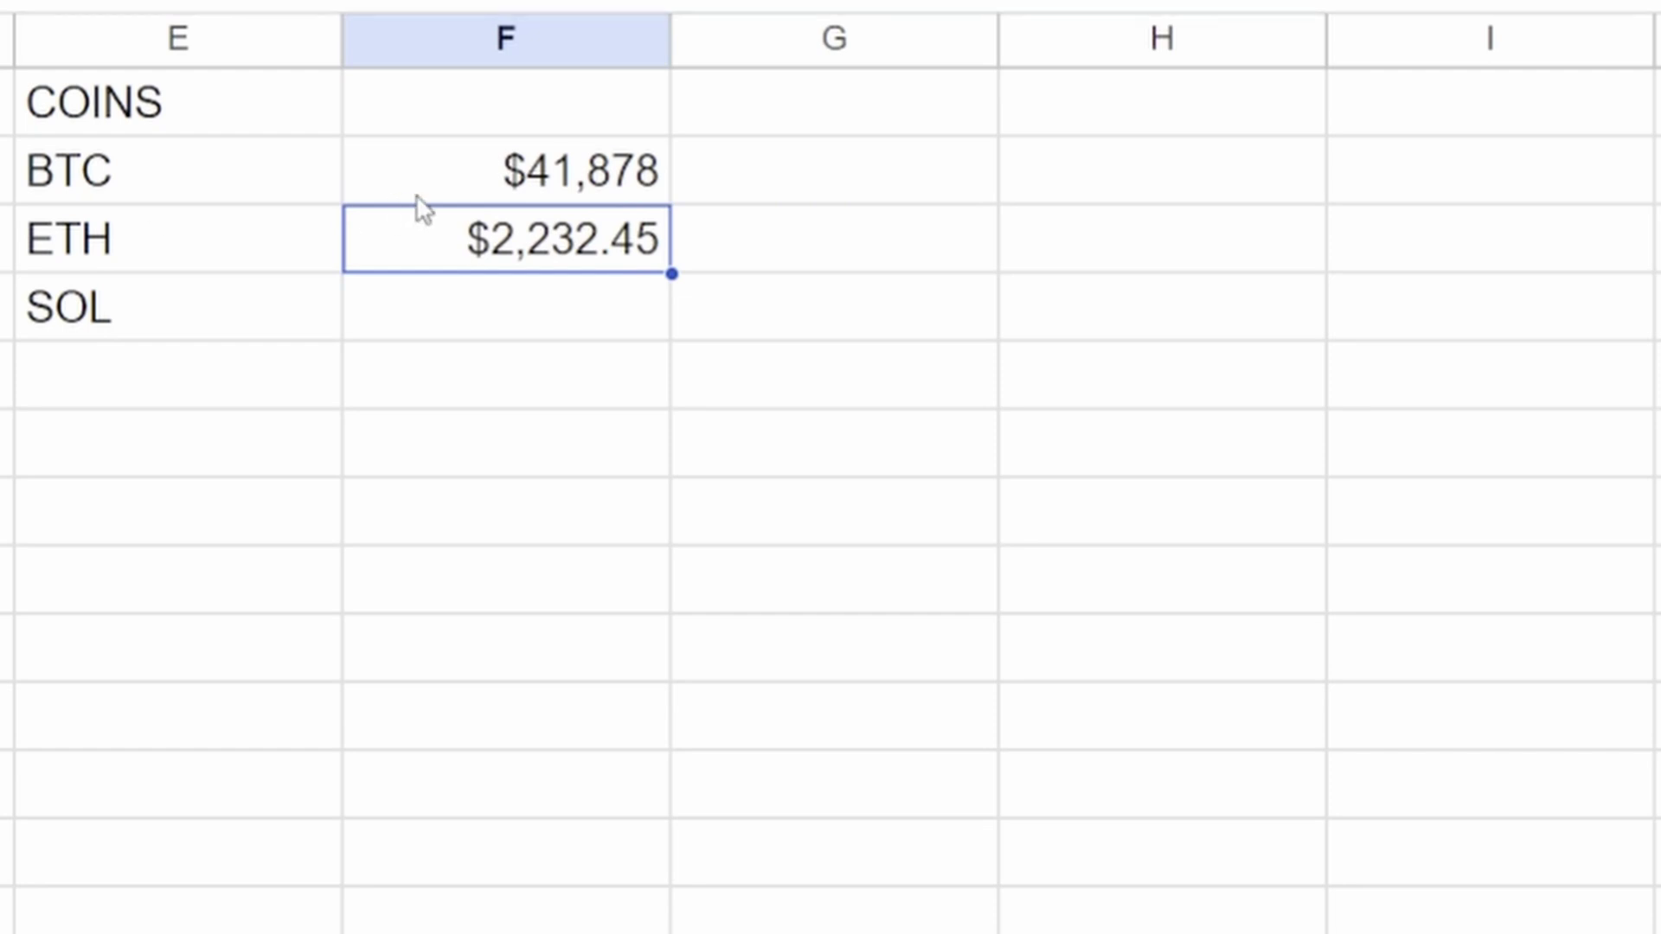
# Replace the hard-coded ETH in F3's IMPORTDATA URL with a reference to cell E3
pyautogui.doubleClick(449, 245)
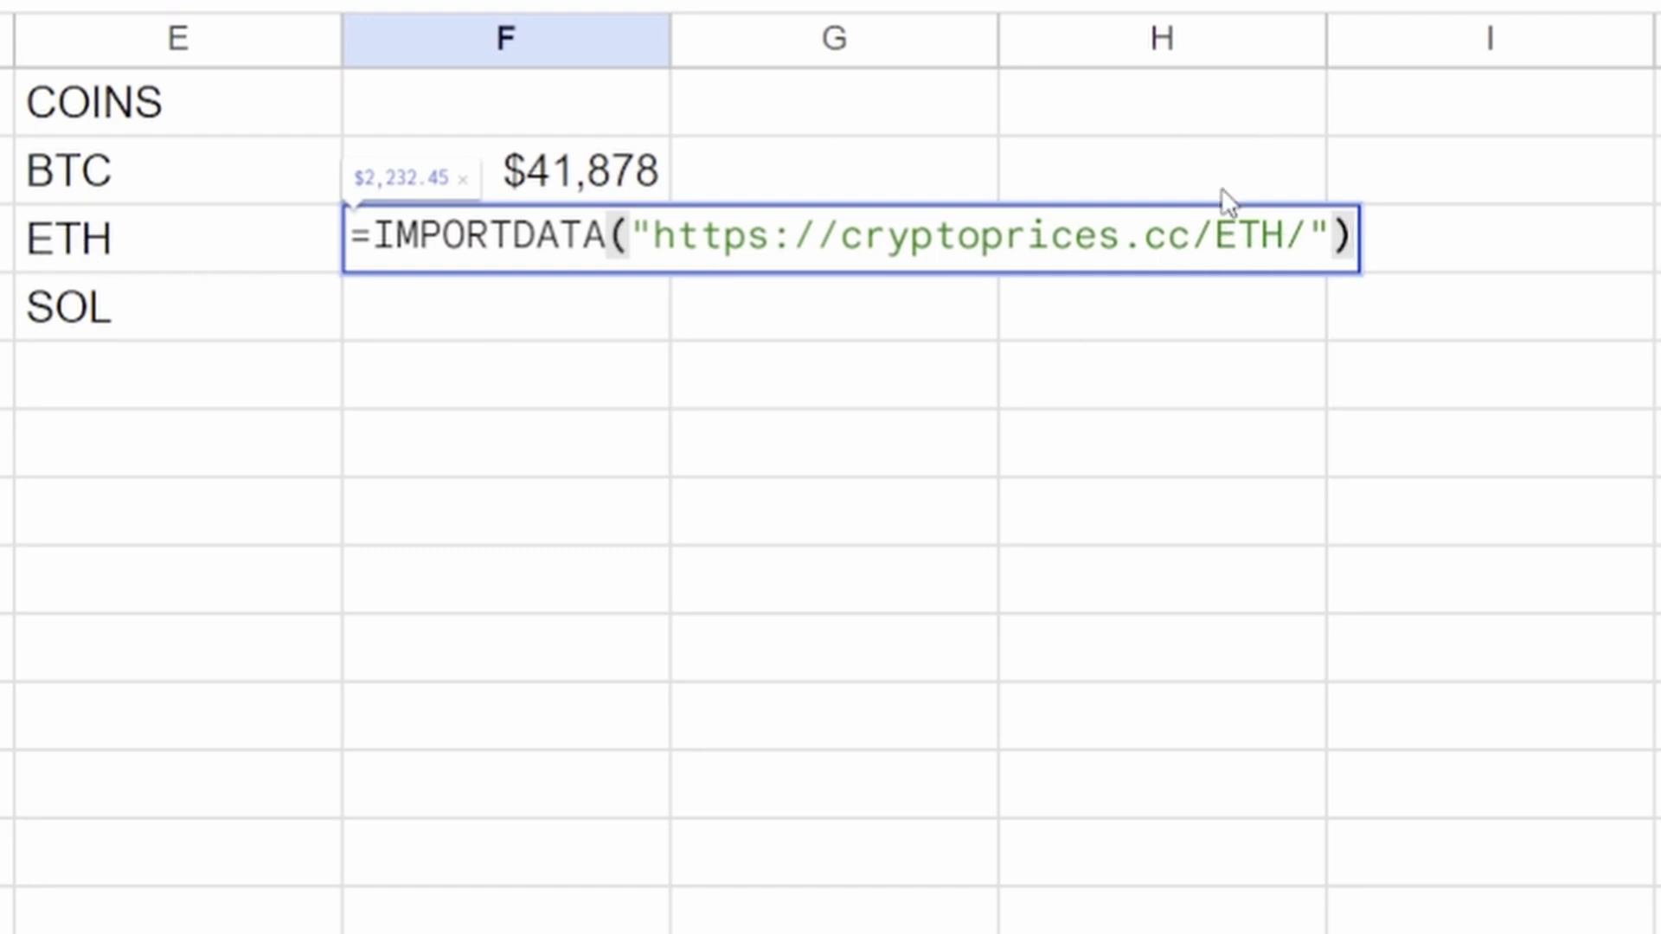
pyautogui.click(1216, 235)
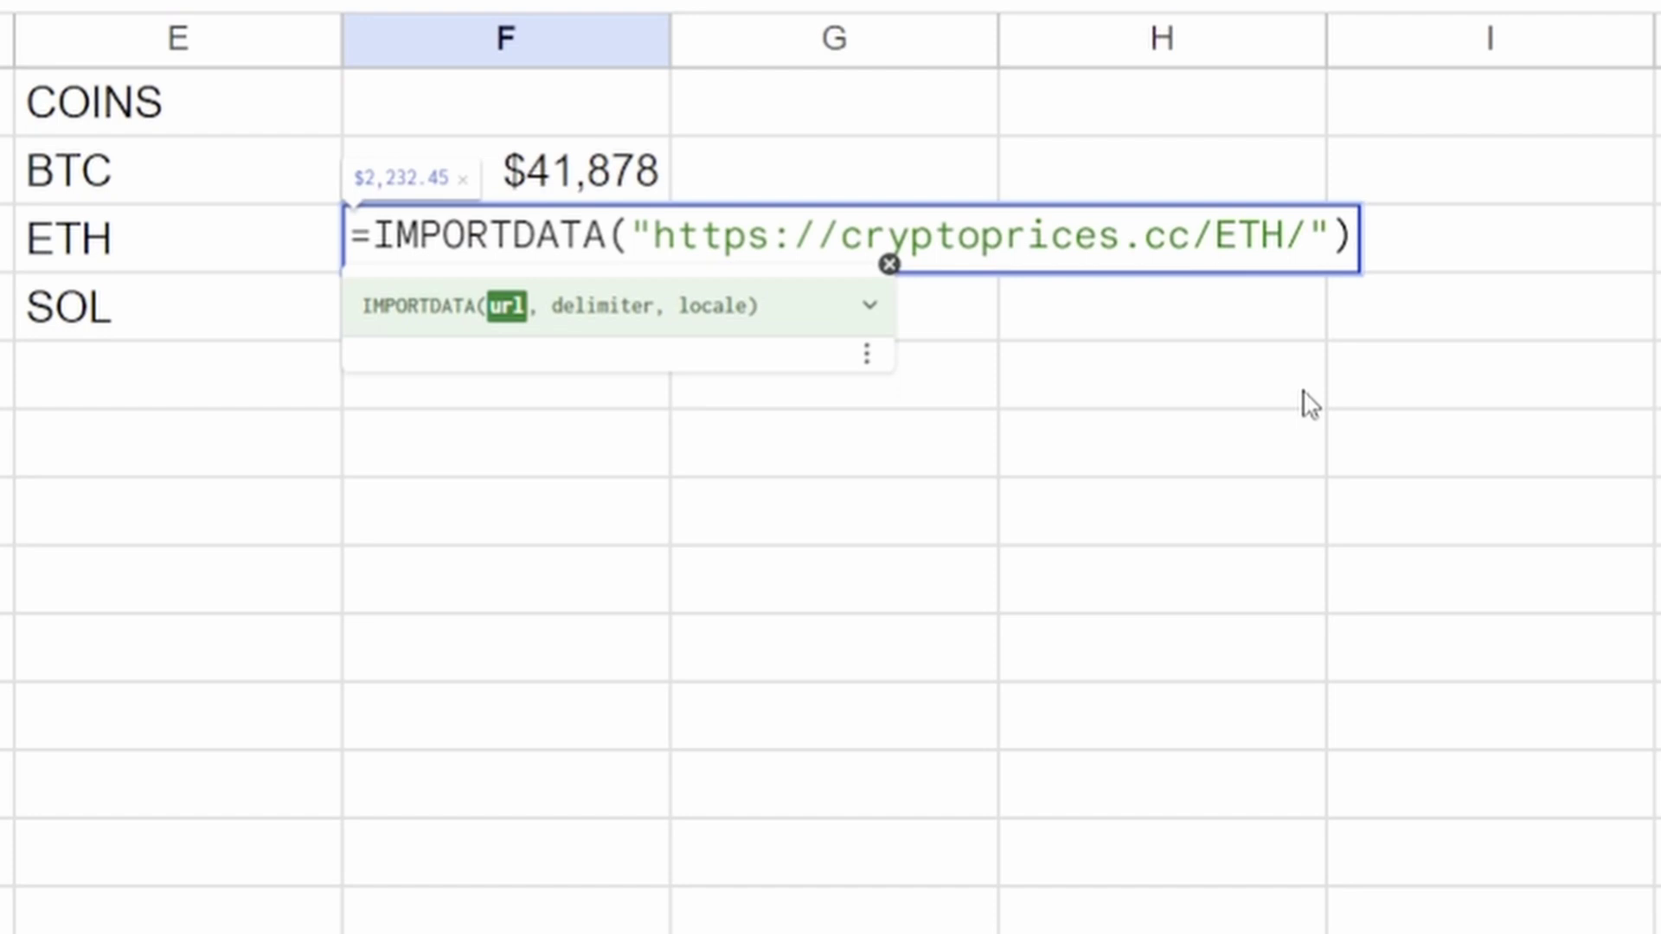
pyautogui.write('" & ')
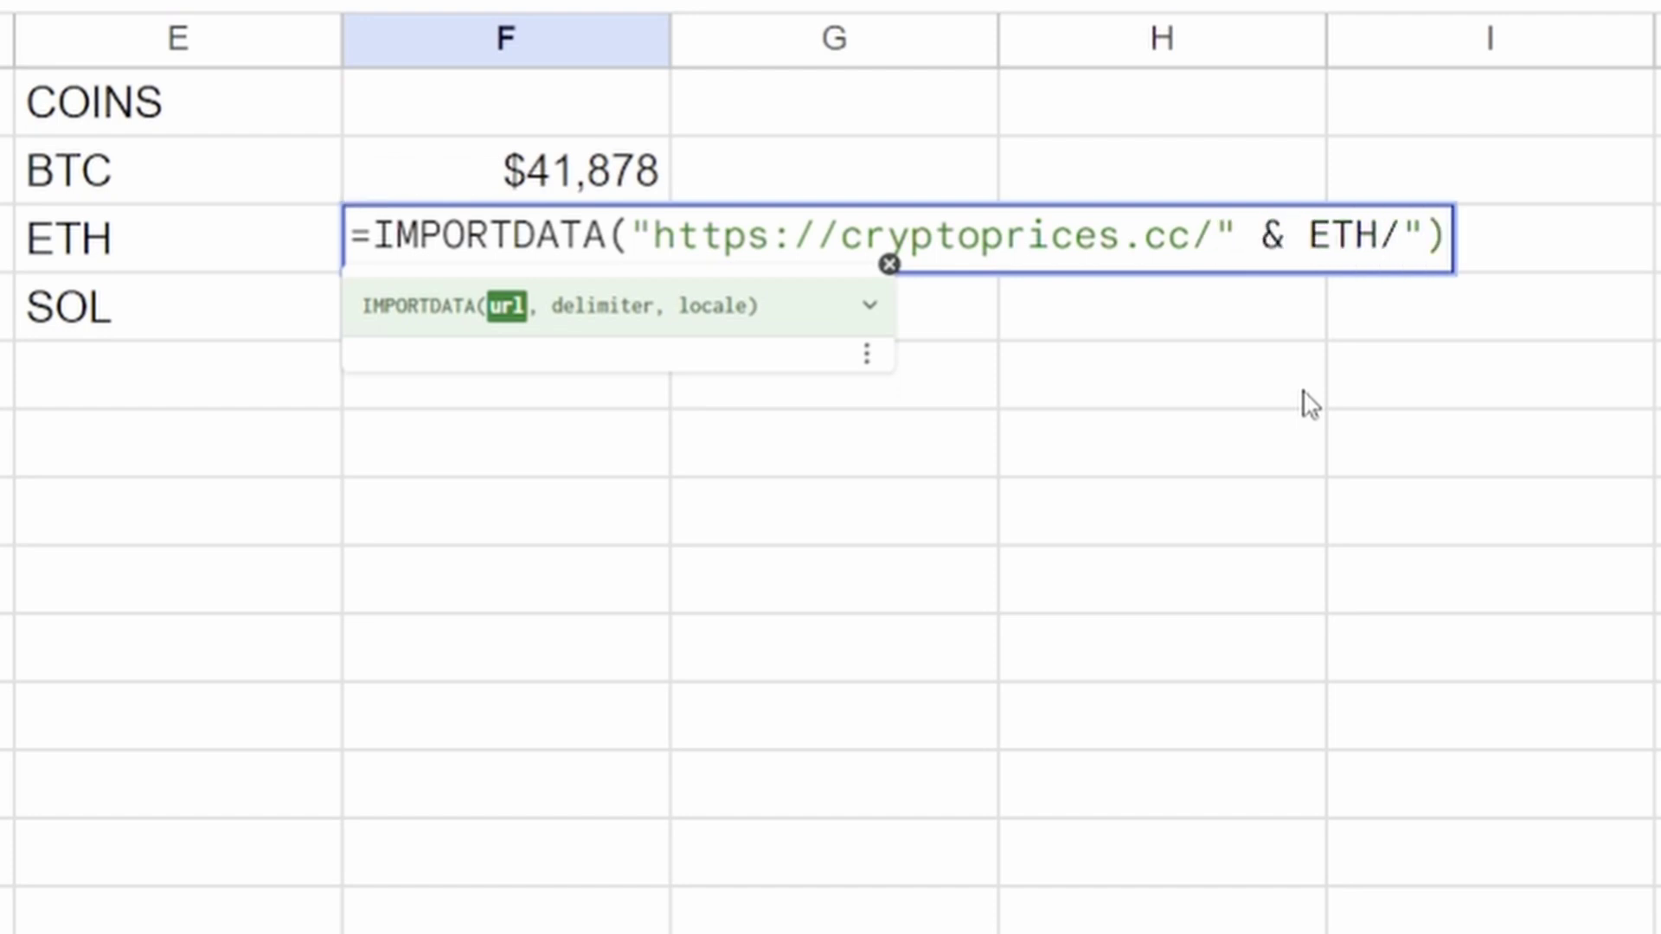
pyautogui.write('e3')
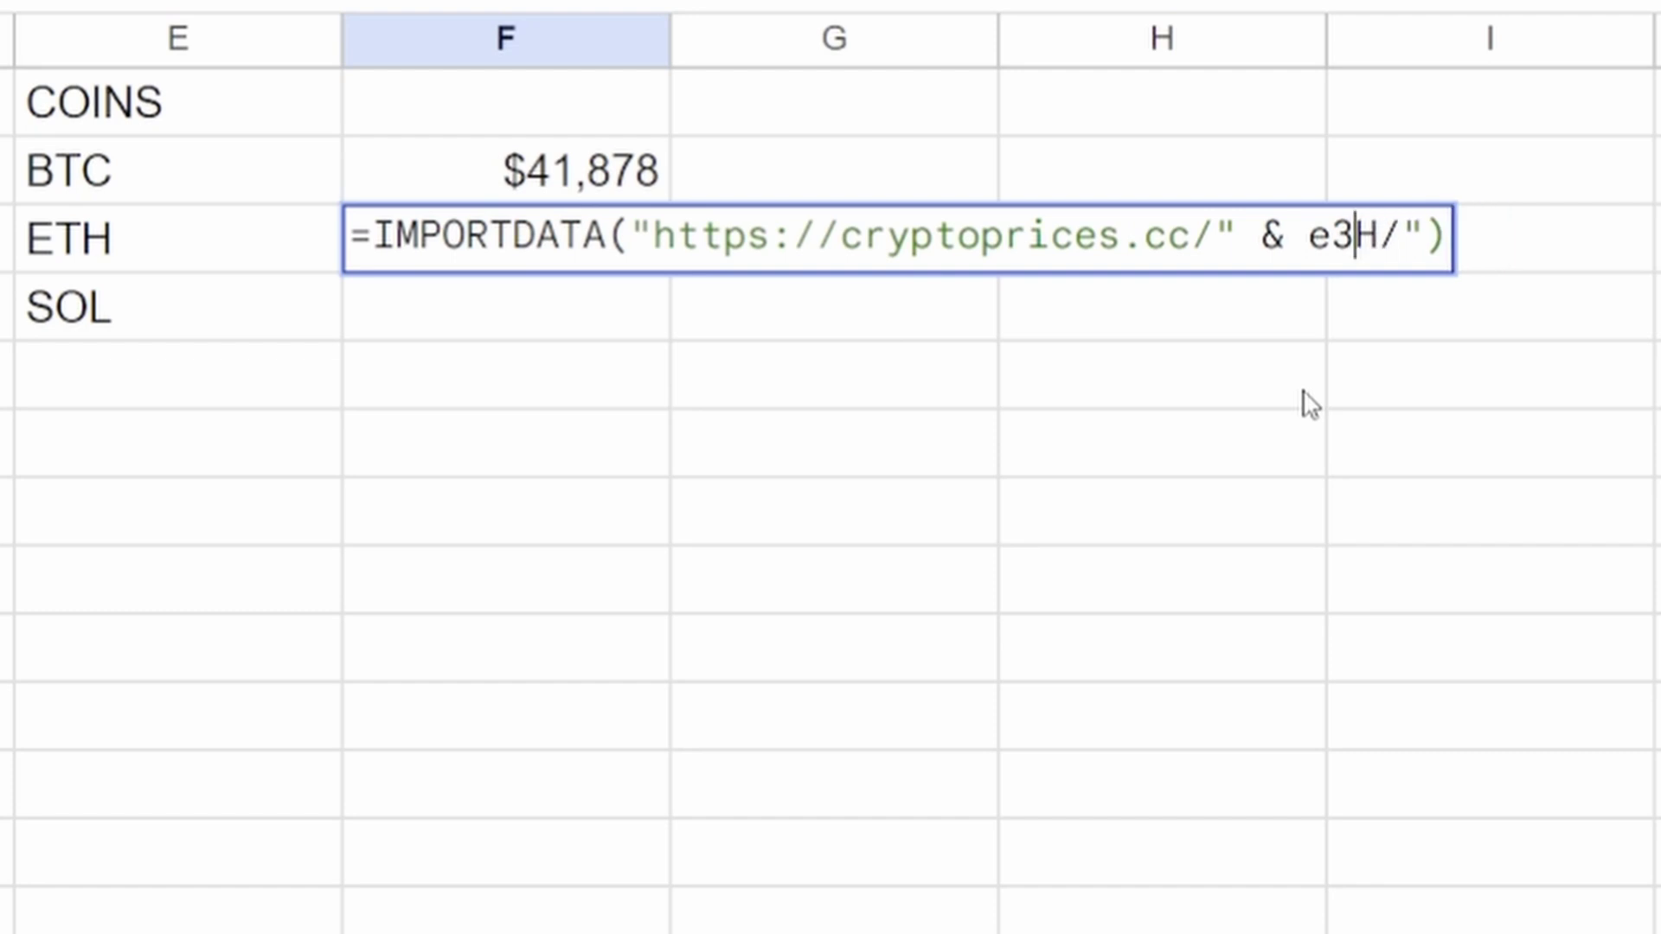
pyautogui.press('Delete')
pyautogui.press('Delete')
pyautogui.press('Delete')
pyautogui.write('& ')
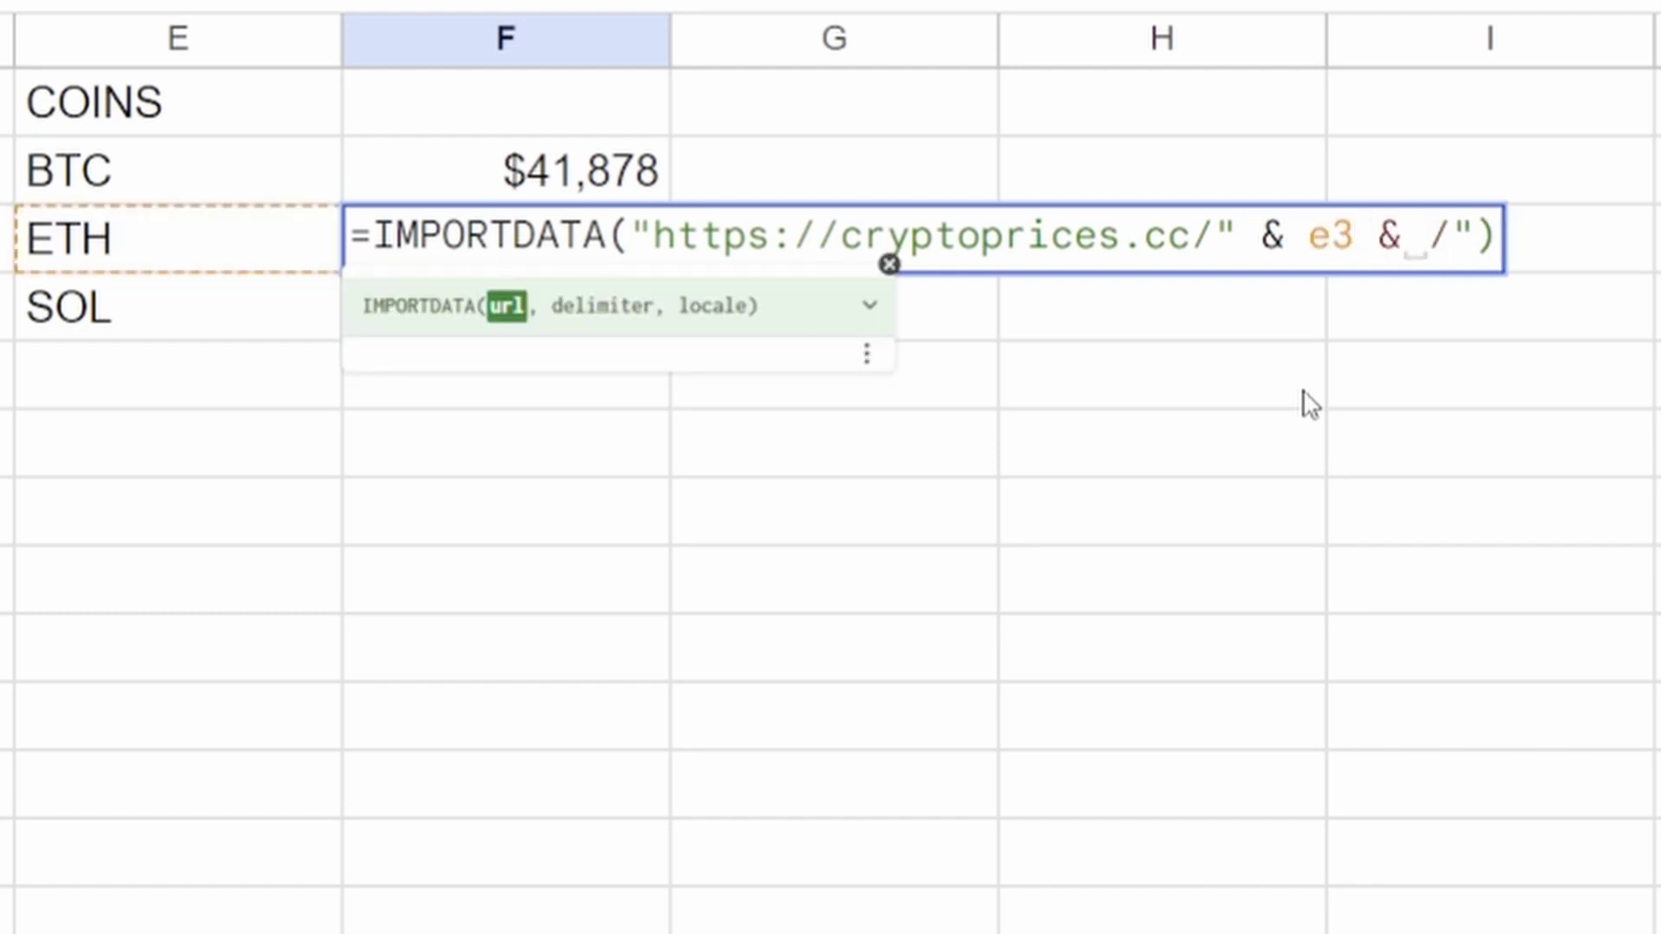
pyautogui.write('"')
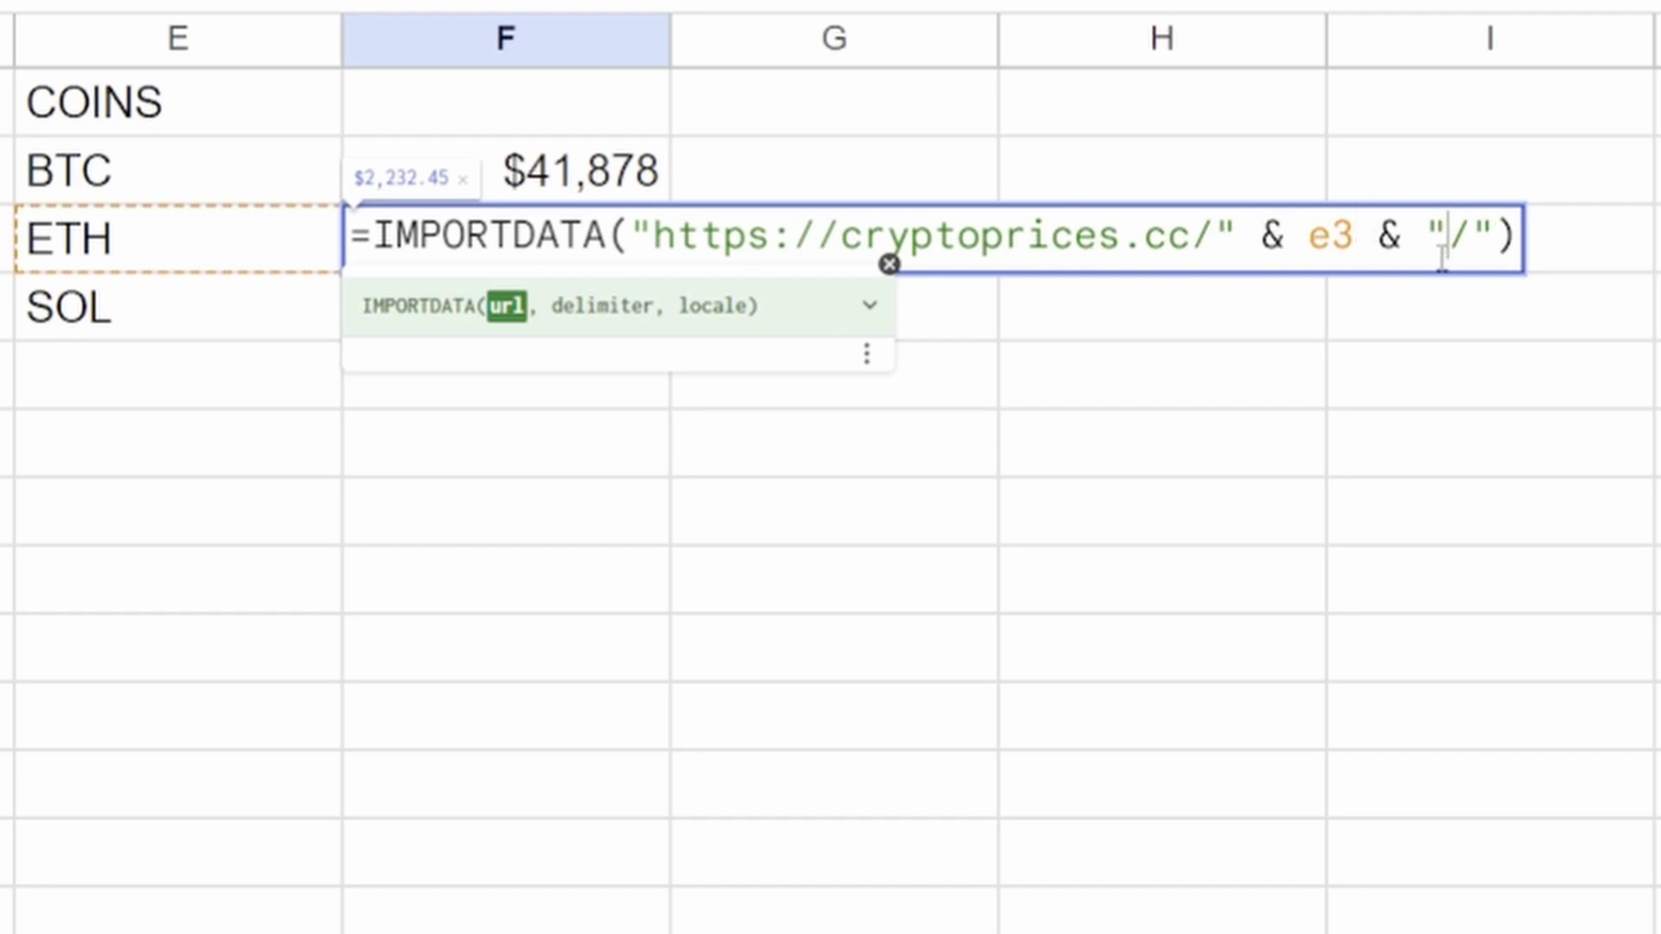
pyautogui.press('Return')
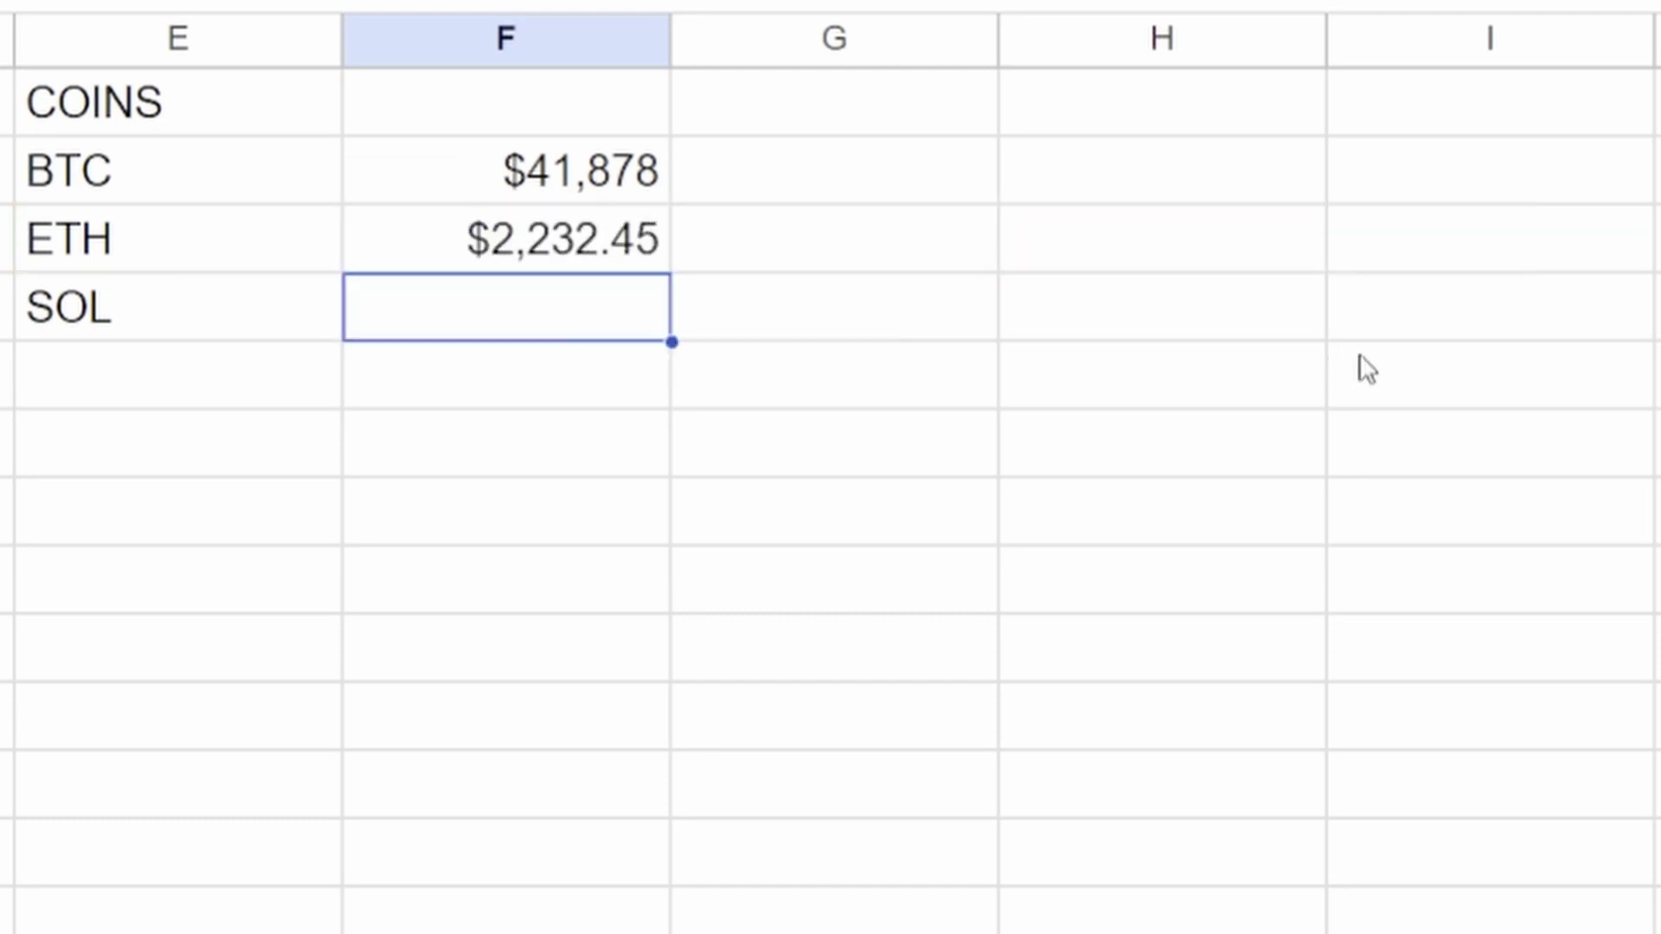
# Copy the ETH price formula into SOL's price cell F4
pyautogui.click(543, 252)
pyautogui.hotkey('ctrl', 'c')
pyautogui.click(501, 314)
pyautogui.hotkey('ctrl', 'v')
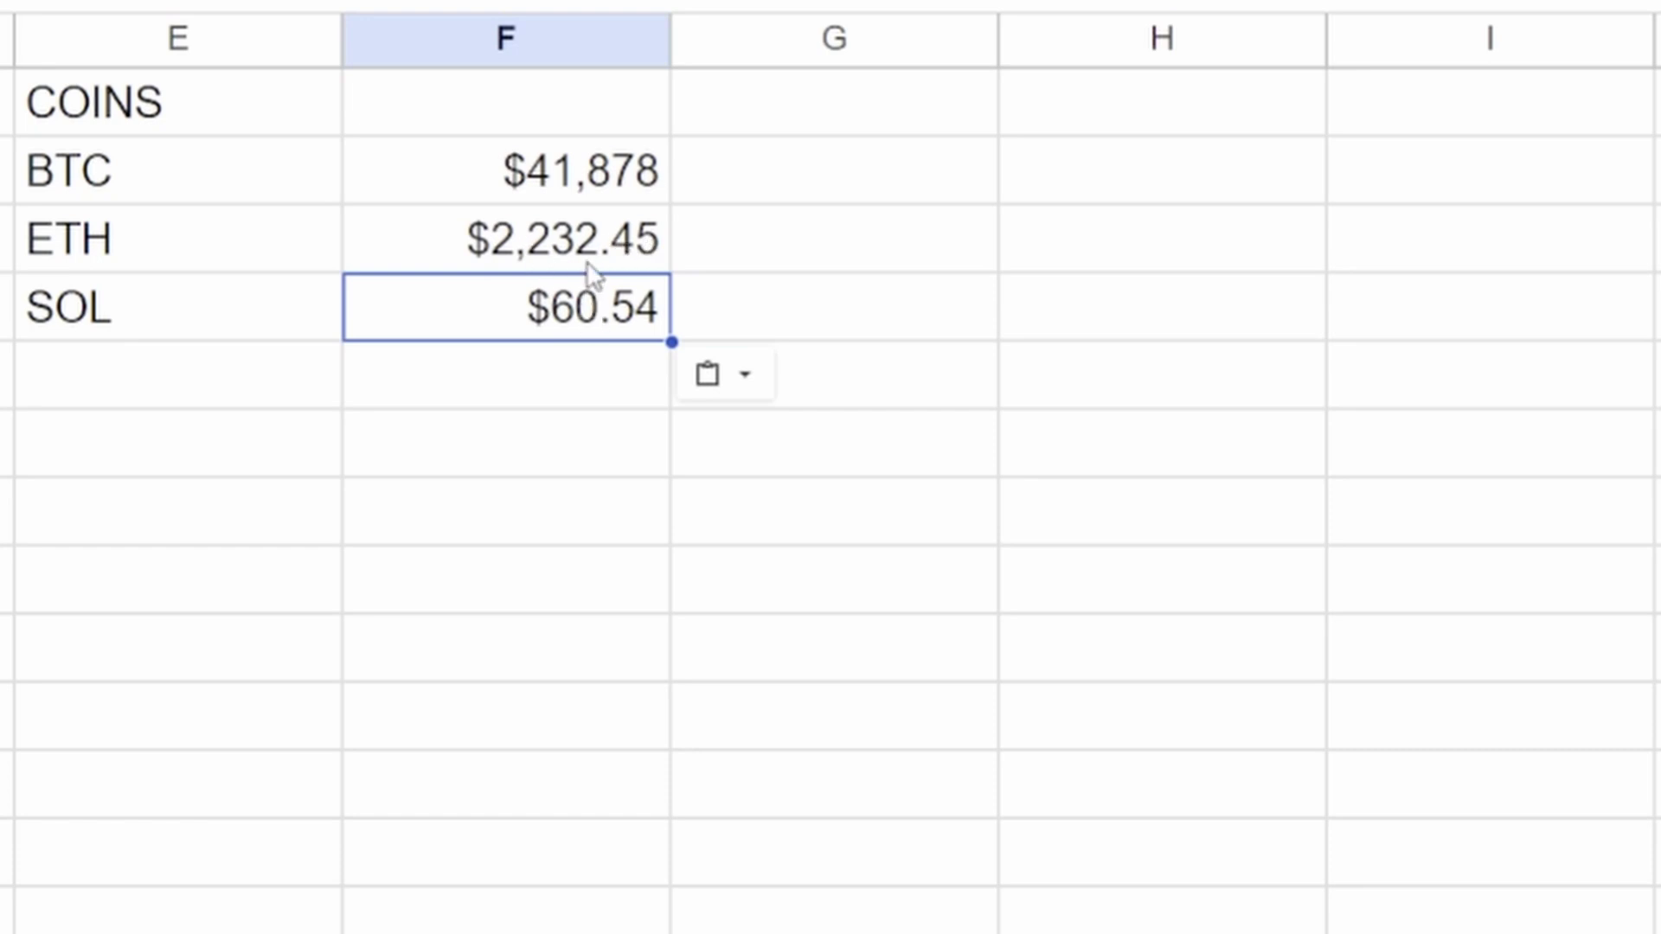
# Add LINK, BONK and SUSHI to the coin list below SOL
pyautogui.click(167, 380)
pyautogui.write('LINK')
pyautogui.press('Return')
pyautogui.write('BONK')
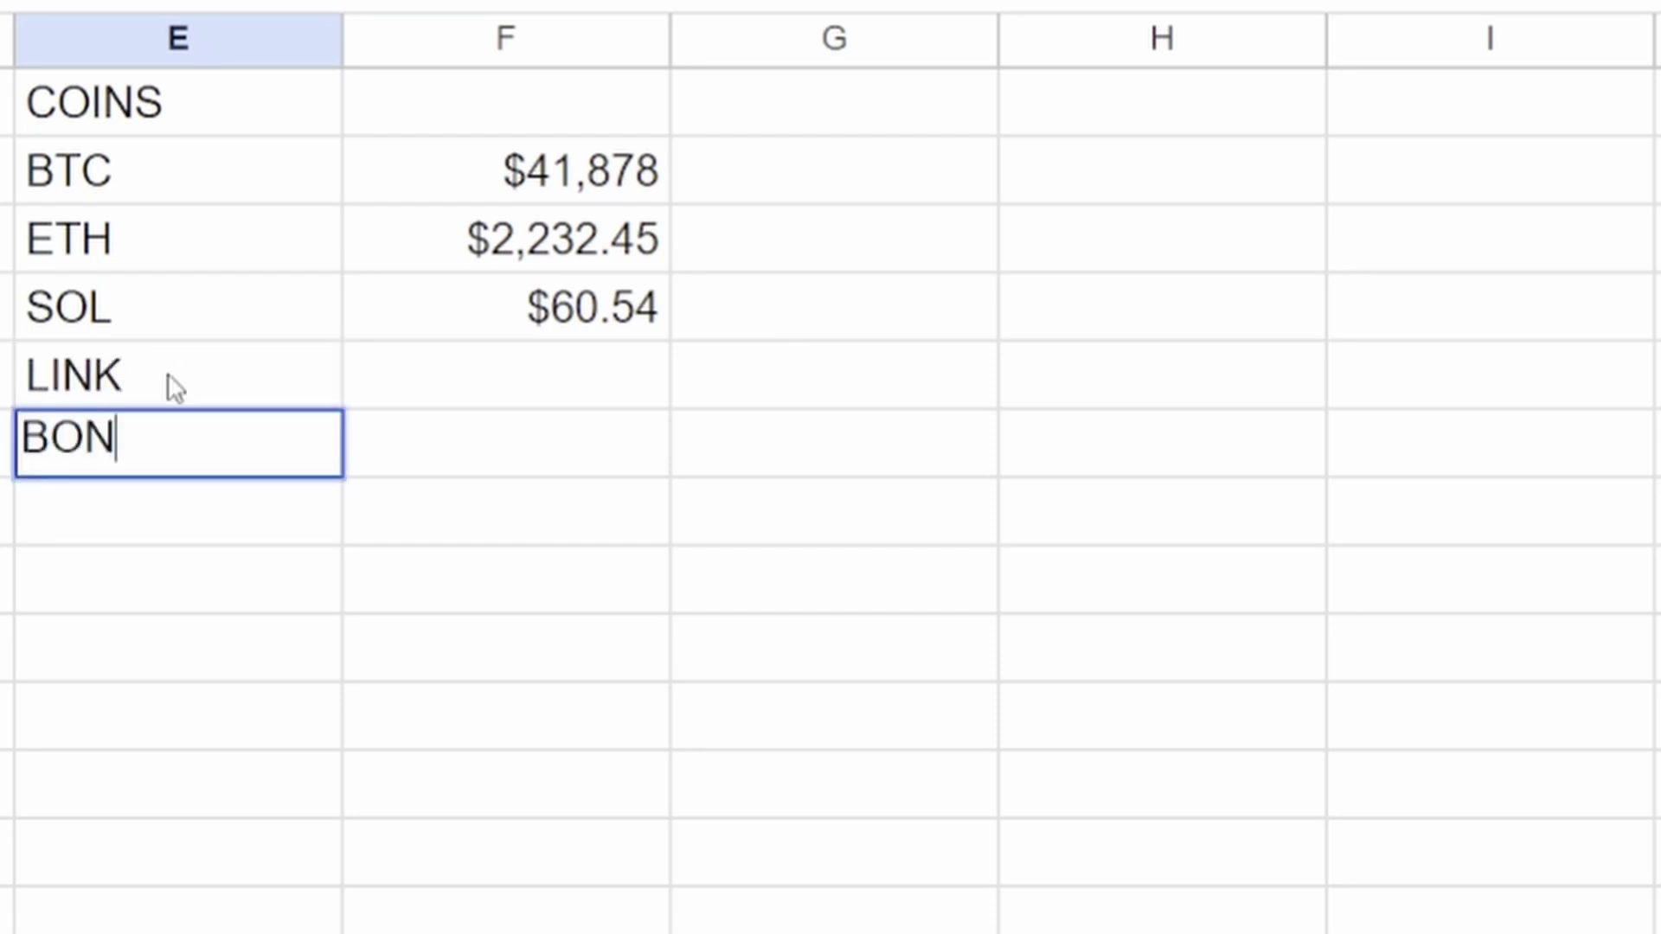
pyautogui.press('Return')
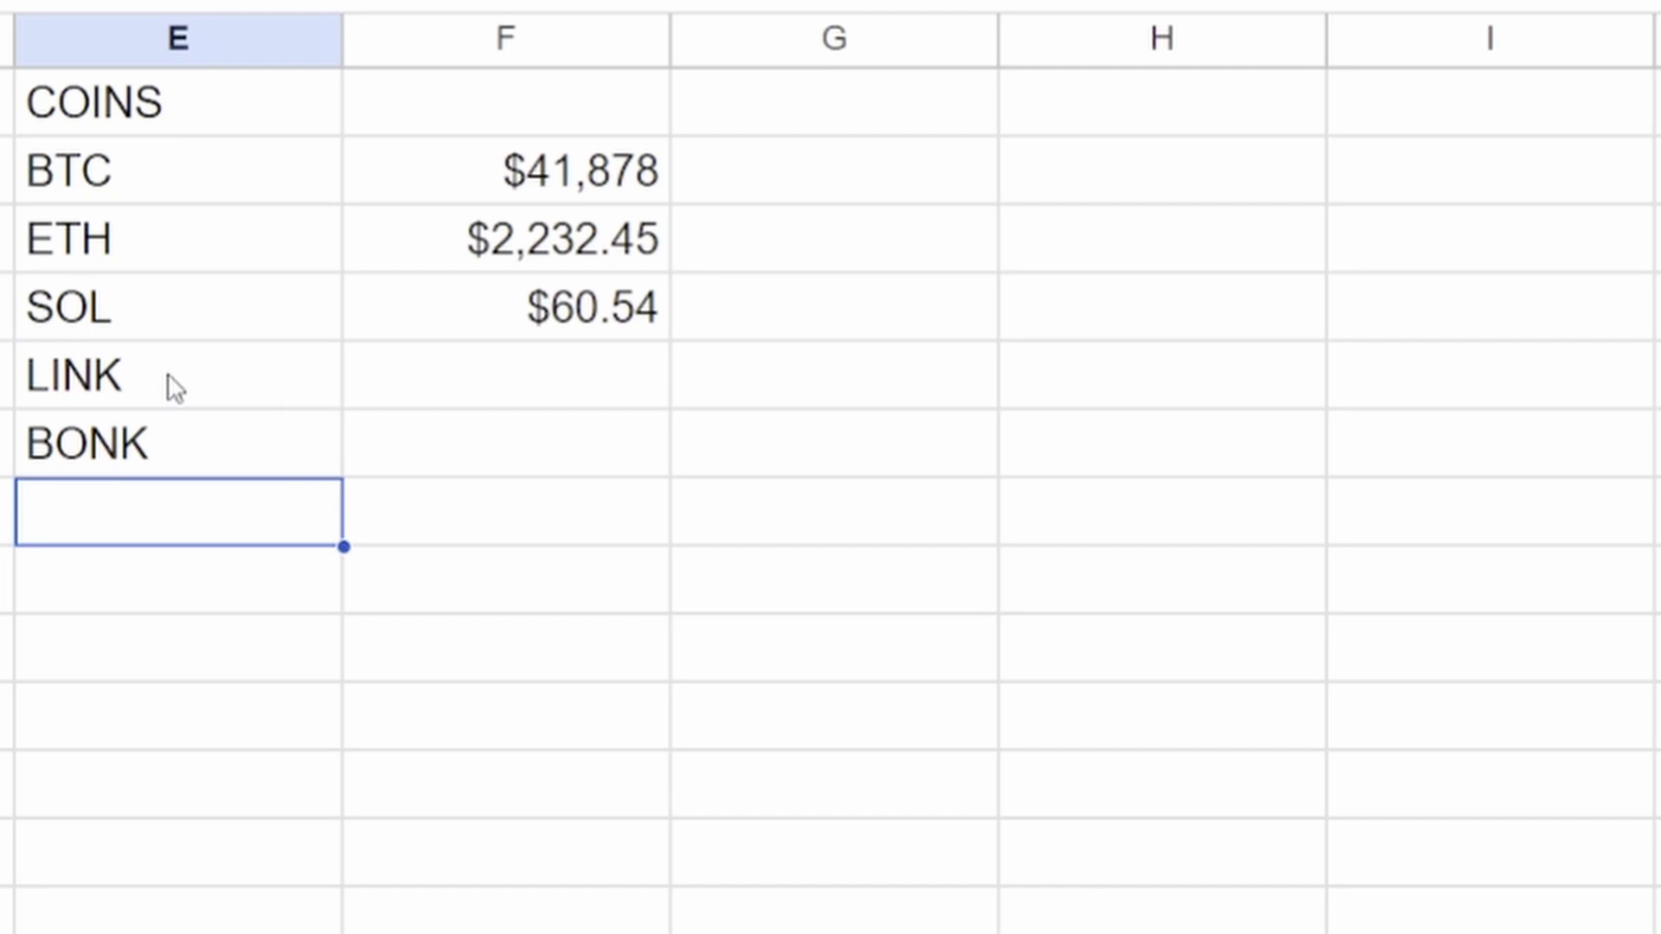
pyautogui.write('SUSHI')
pyautogui.press('Return')
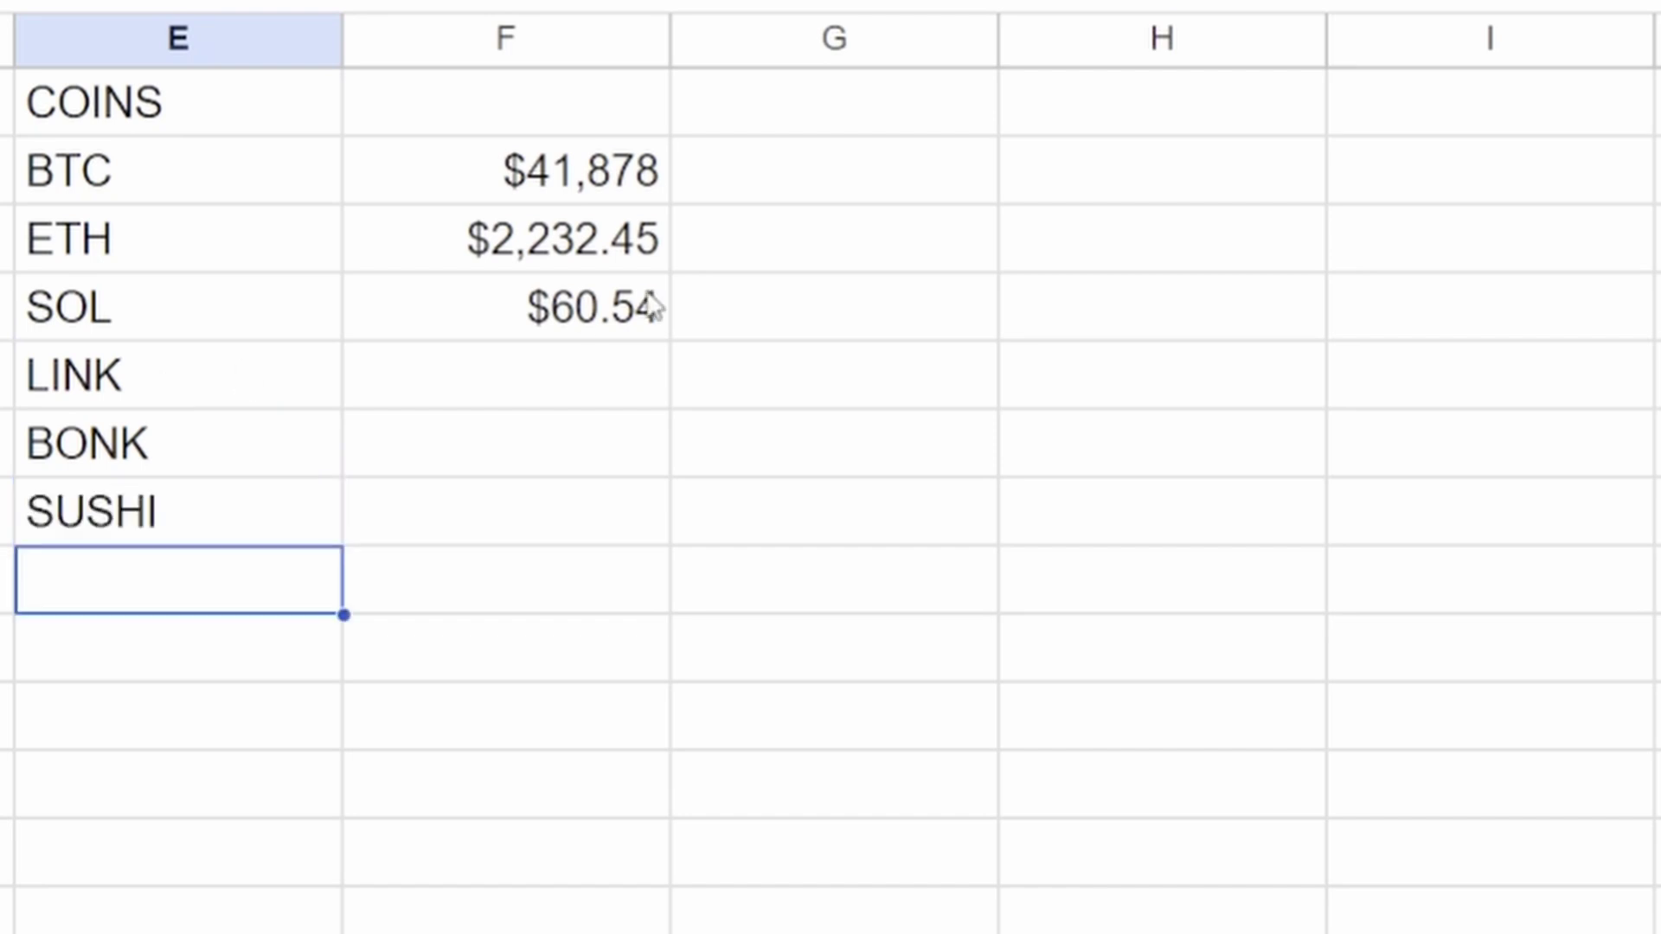
# Fill the price formula down from F4 to F7 for the new coins
pyautogui.click(662, 318)
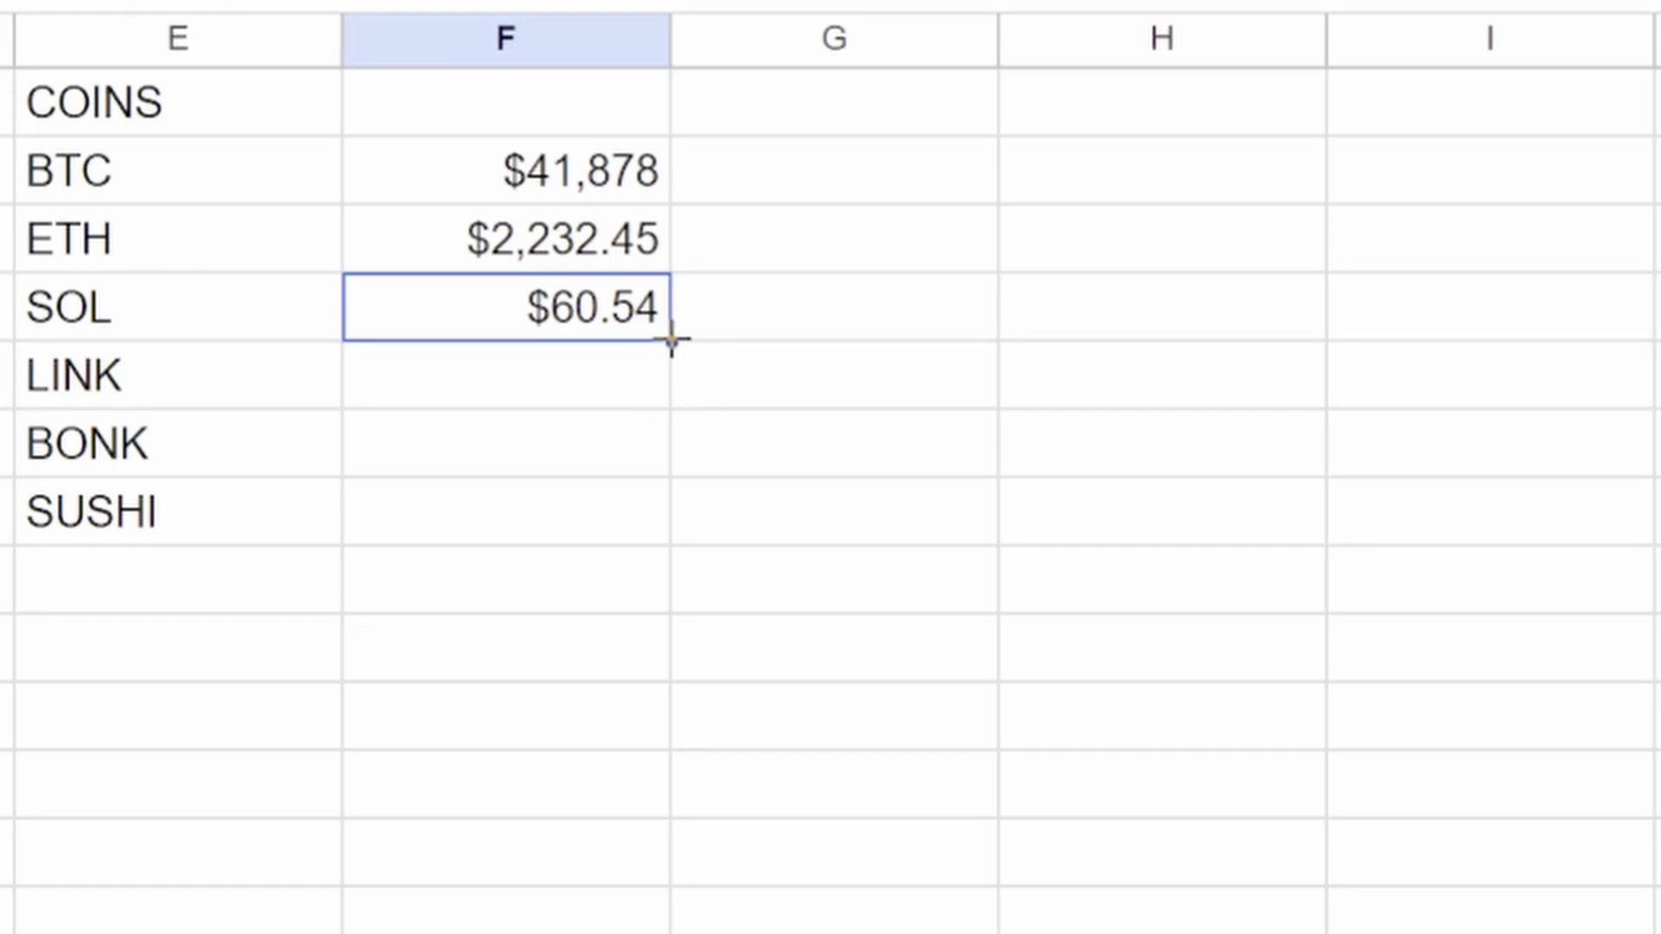
pyautogui.moveTo(672, 340); pyautogui.dragTo(651, 534)
pyautogui.click(497, 446)
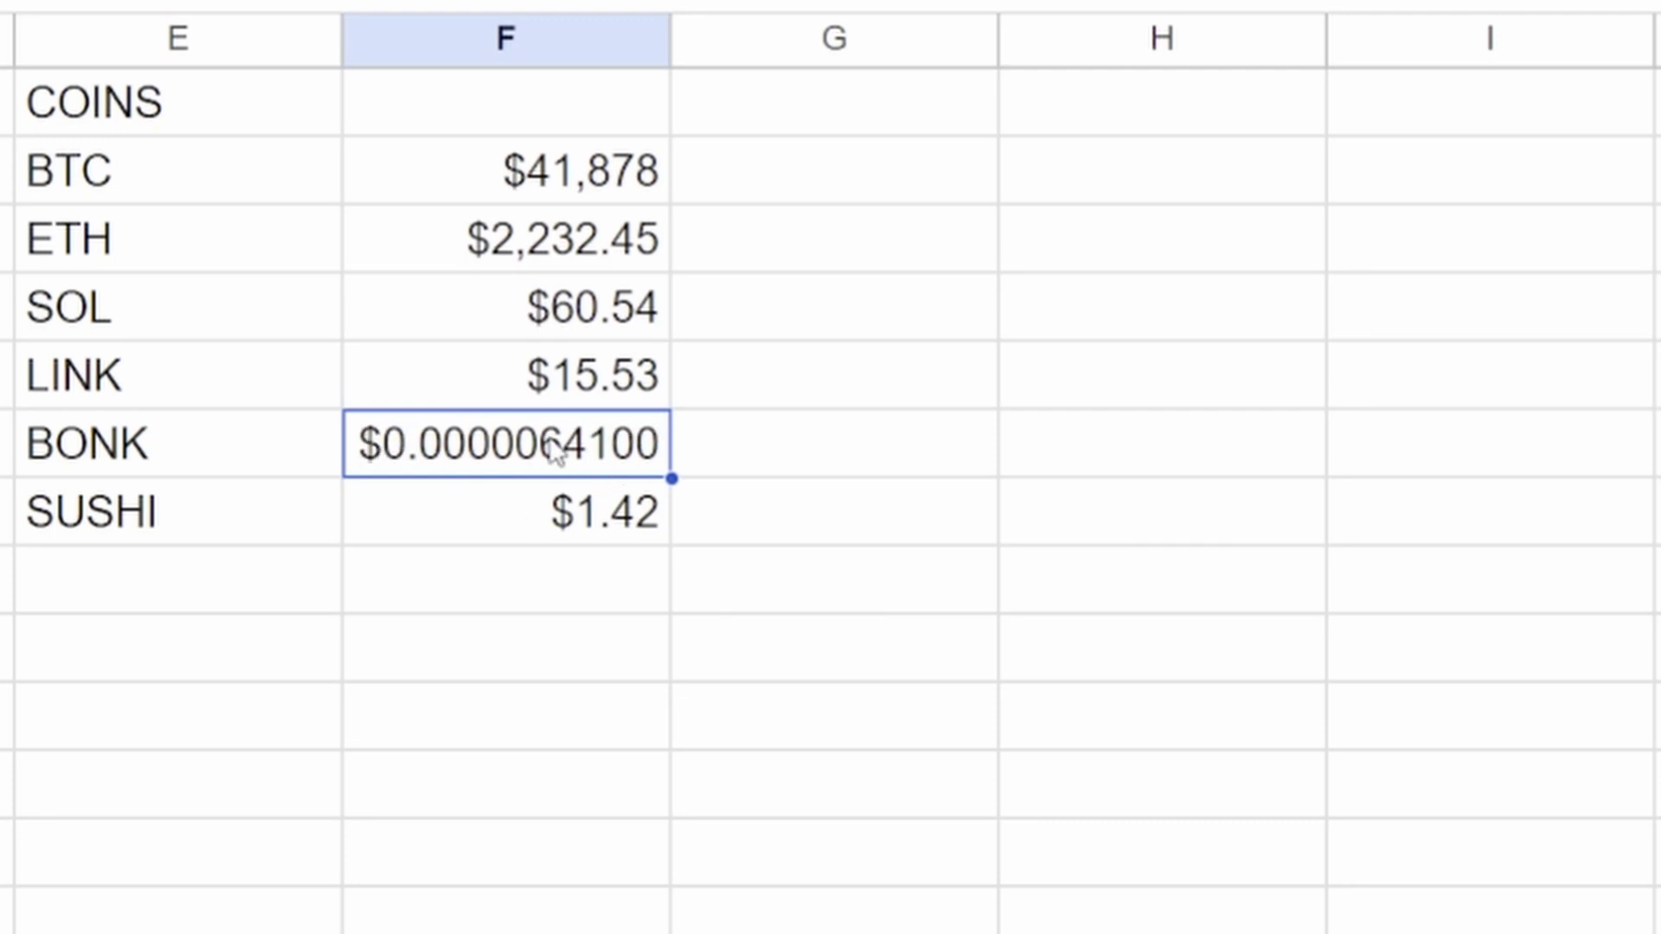
# Put the header QTY in G1
pyautogui.click(623, 675)
pyautogui.click(960, 130)
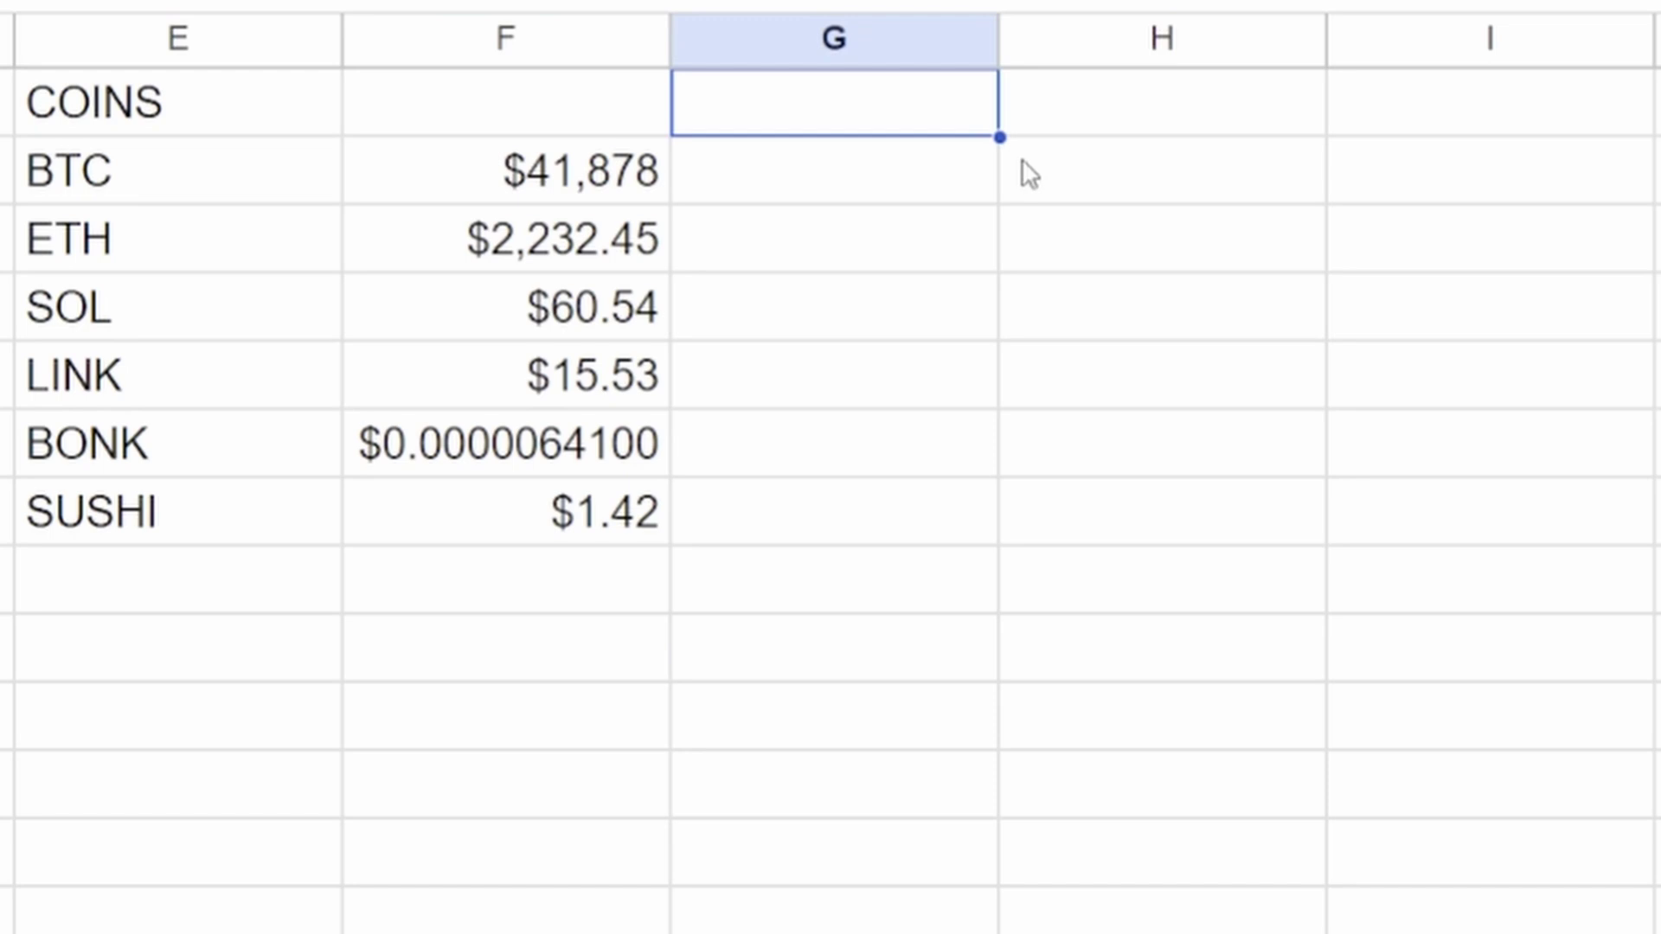
pyautogui.write('qty')
pyautogui.press('BackSpace')
pyautogui.press('BackSpace')
pyautogui.press('BackSpace')
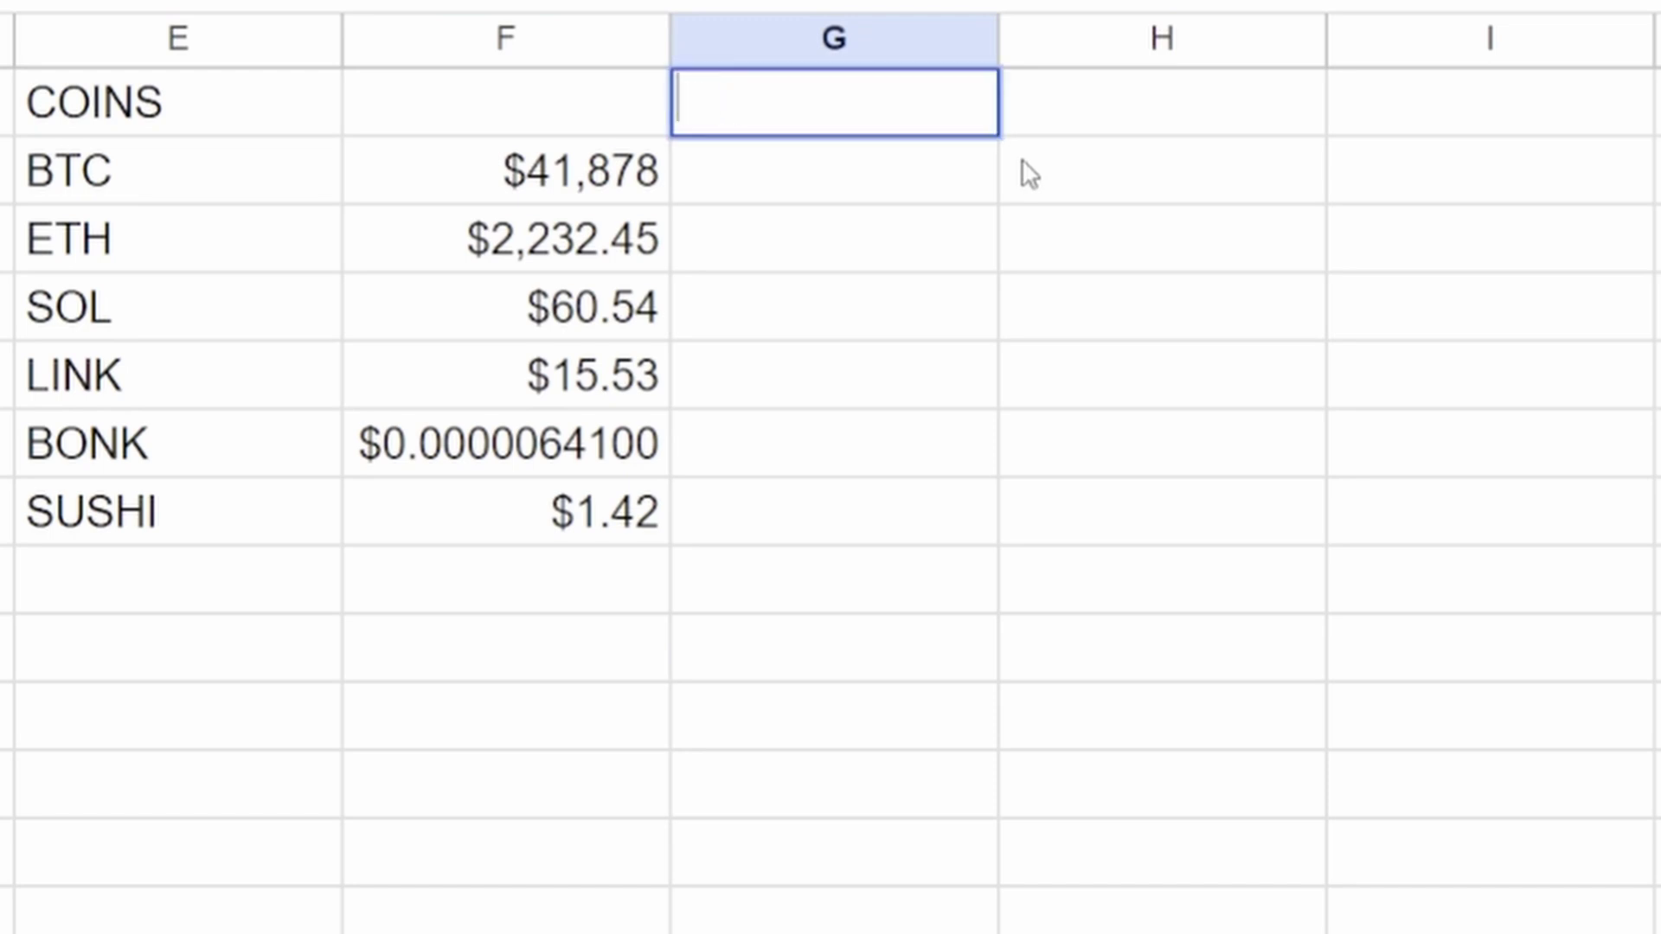
pyautogui.press('Tab')
pyautogui.write('TY')
pyautogui.press('Escape')
pyautogui.press('Left')
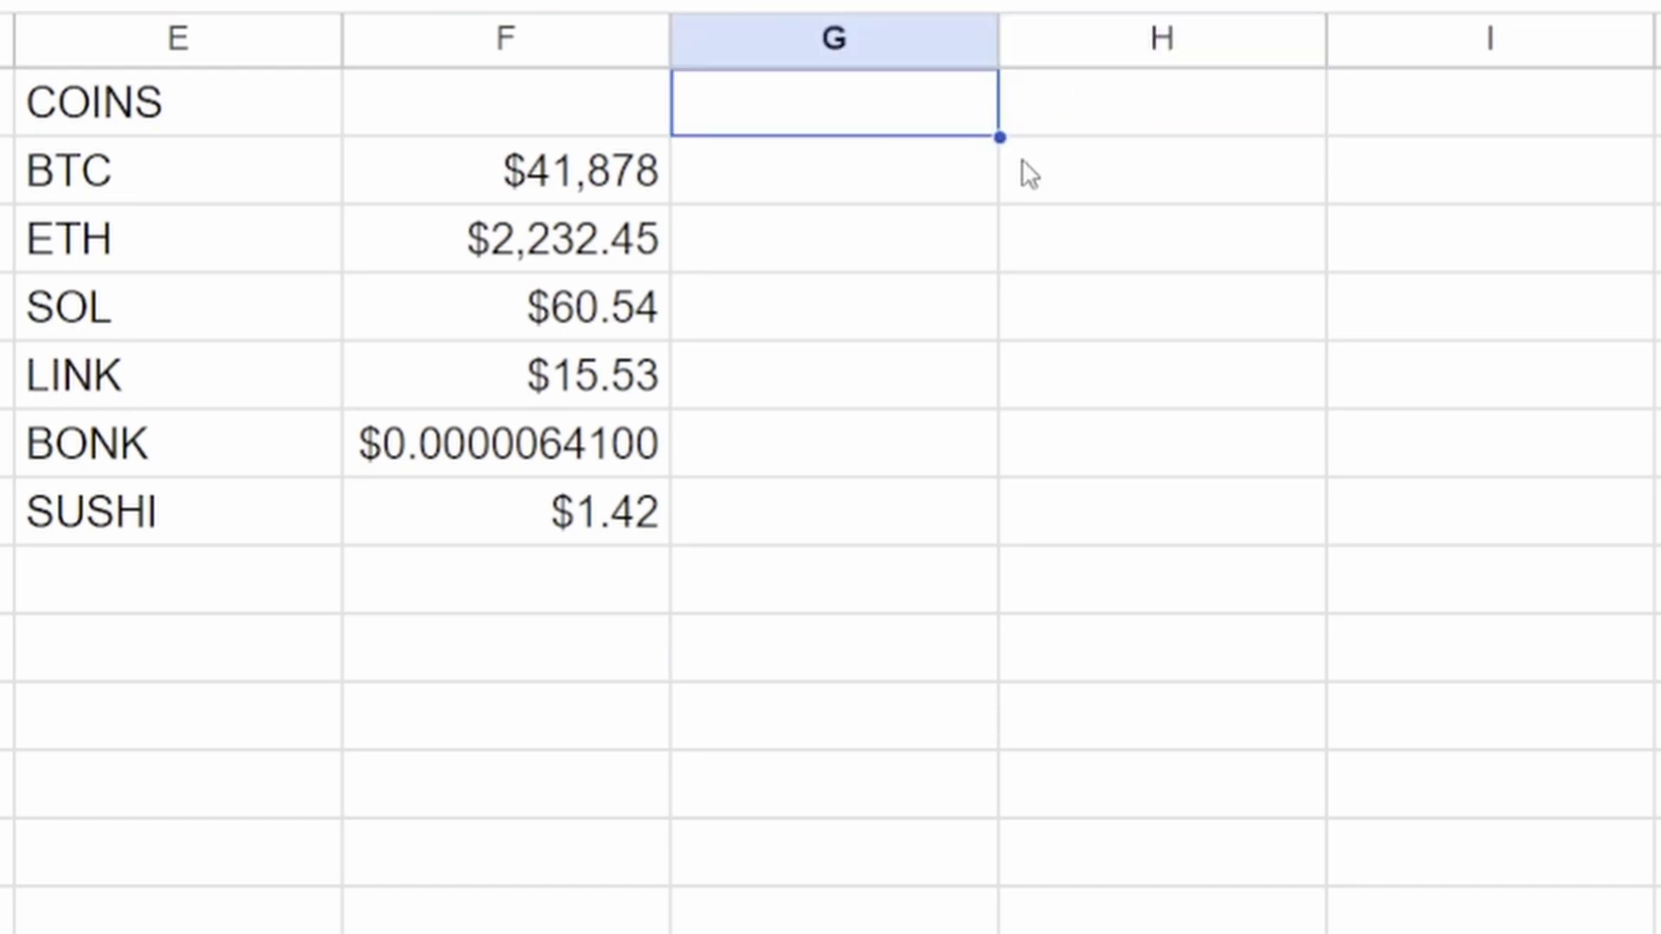
pyautogui.write('QTY')
pyautogui.press('Return')
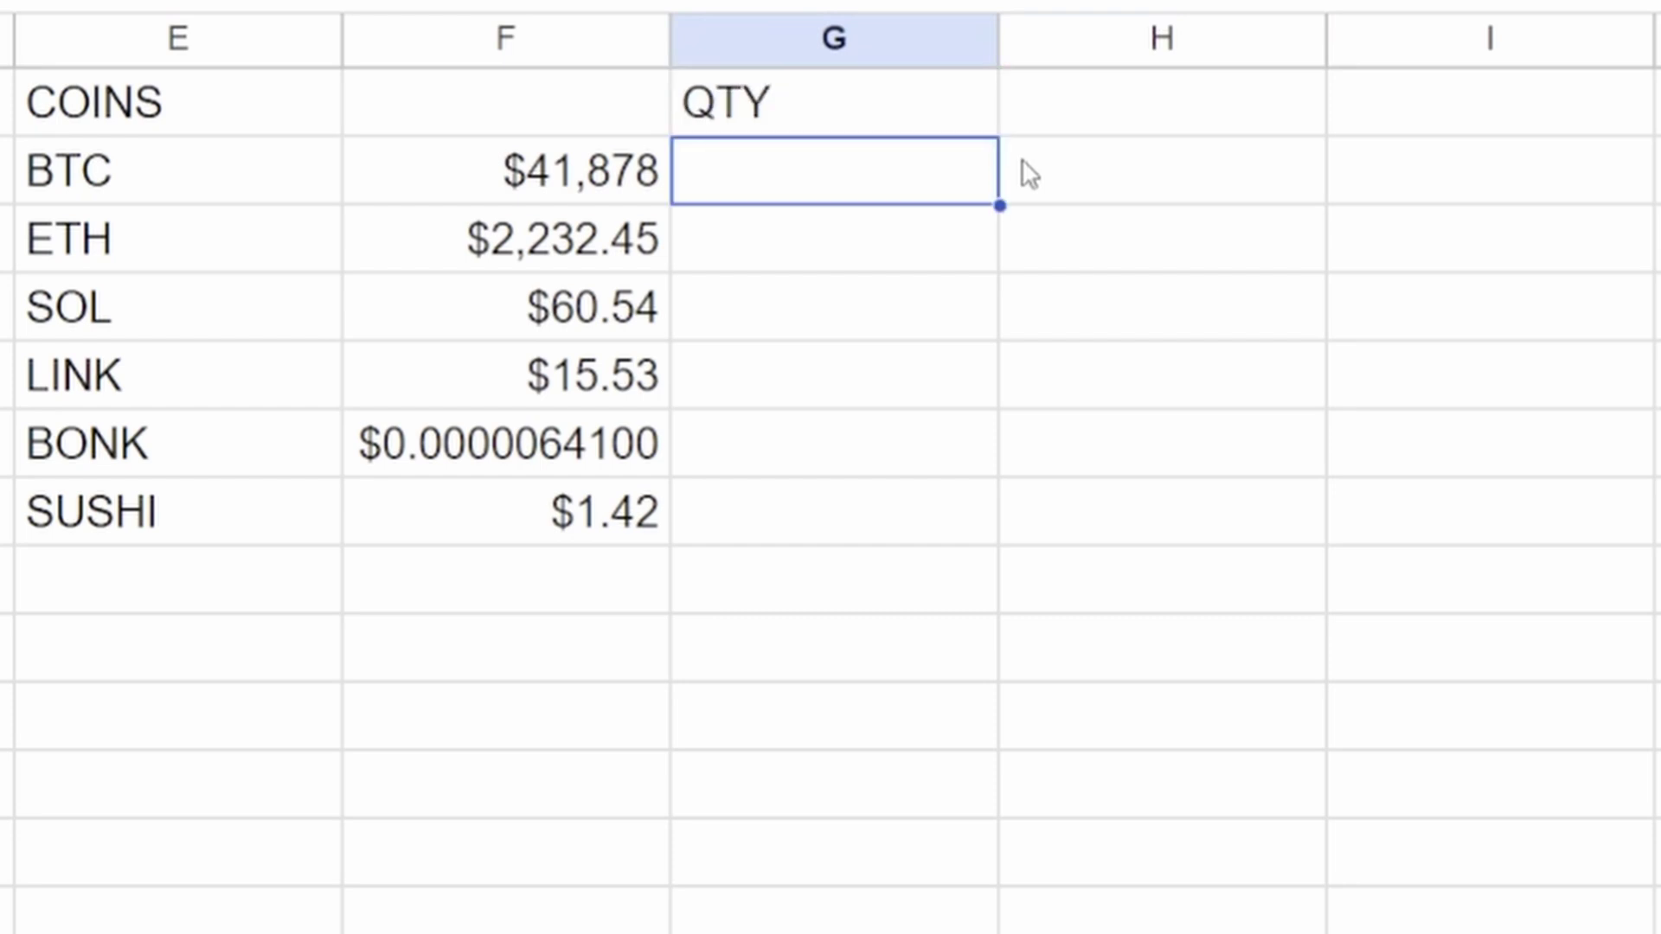
# Enter quantities 2 for BTC, 20 for ETH and 400 for SOL
pyautogui.write('2')
pyautogui.press('Return')
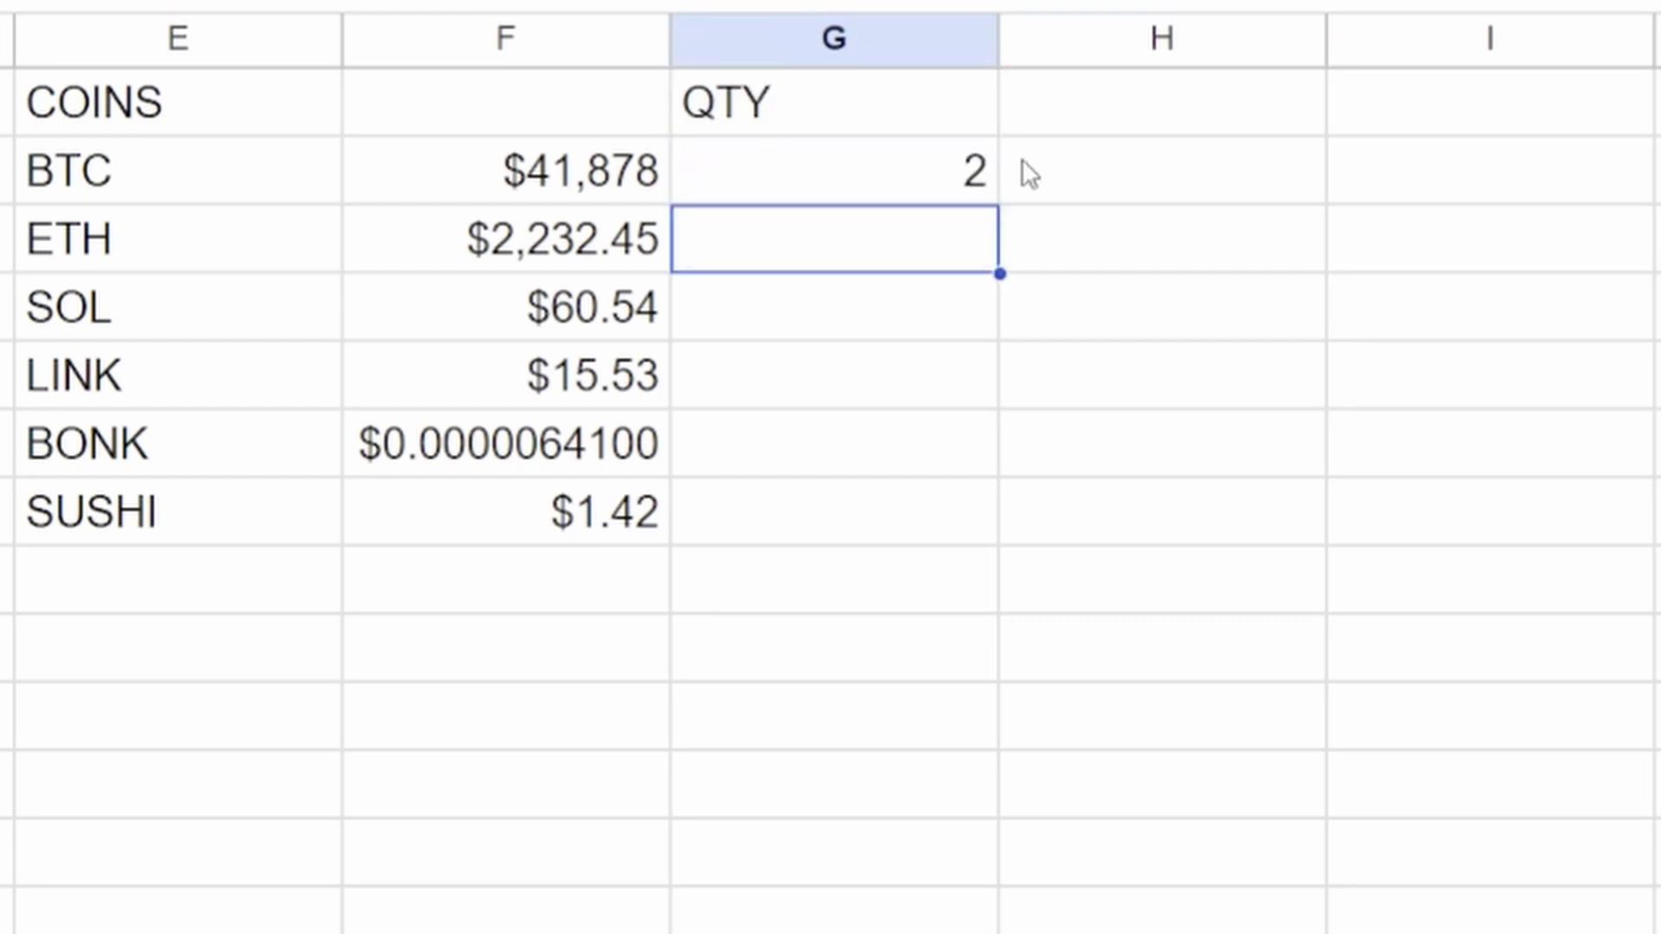
pyautogui.write('20')
pyautogui.press('Return')
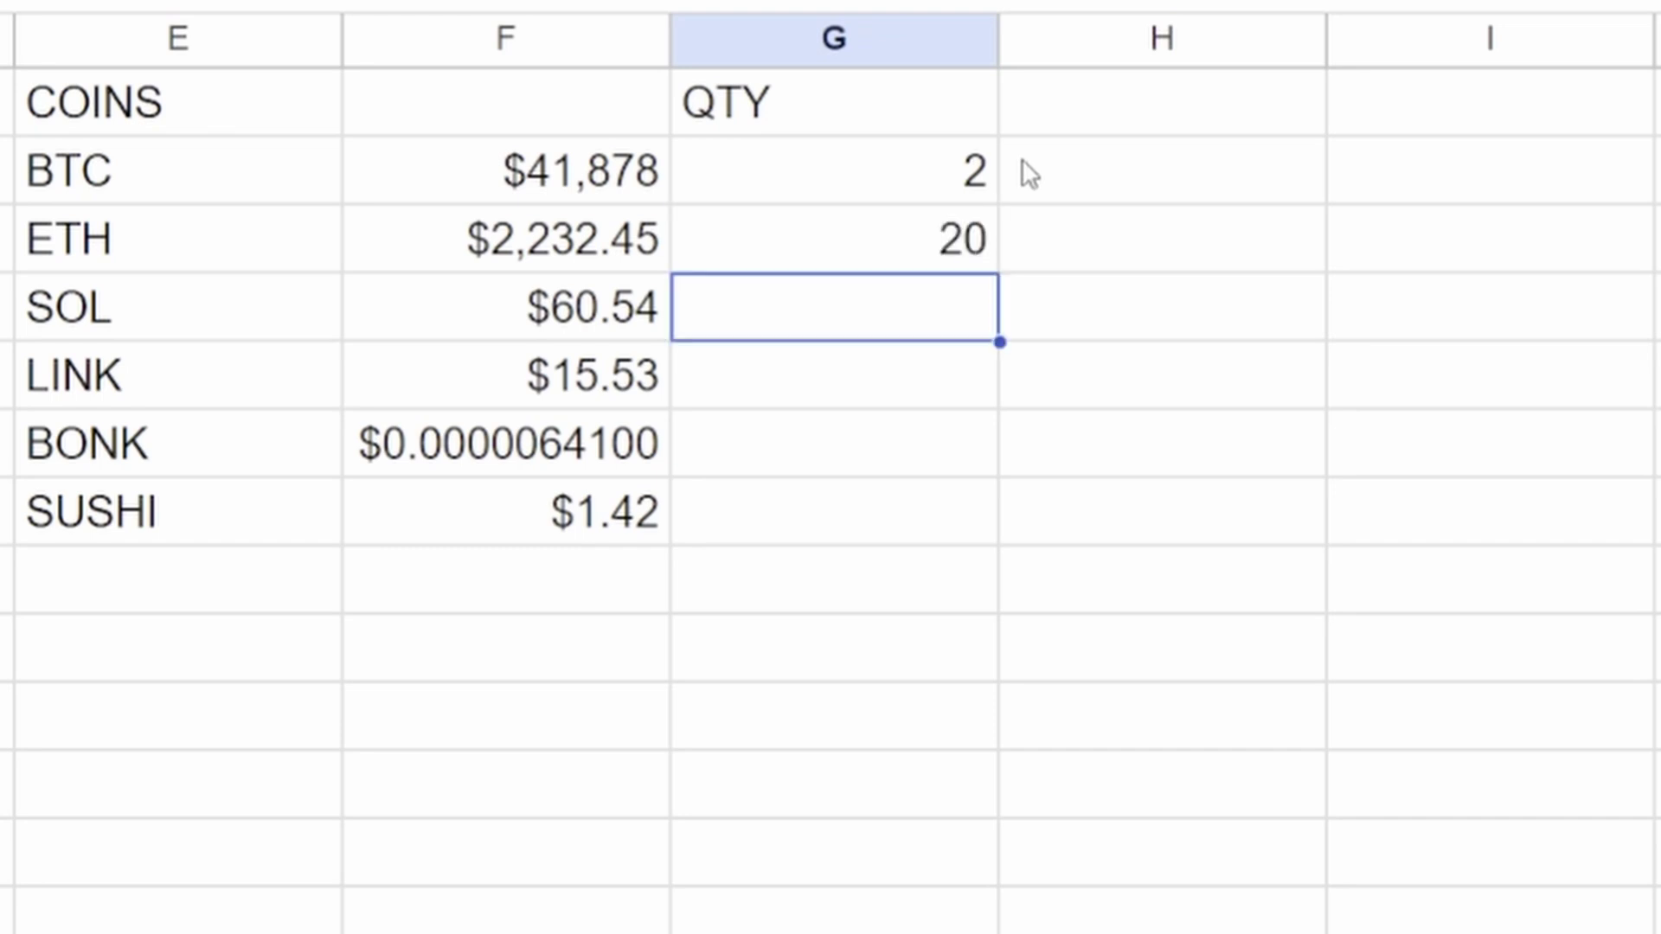
pyautogui.write('400')
pyautogui.press('Return')
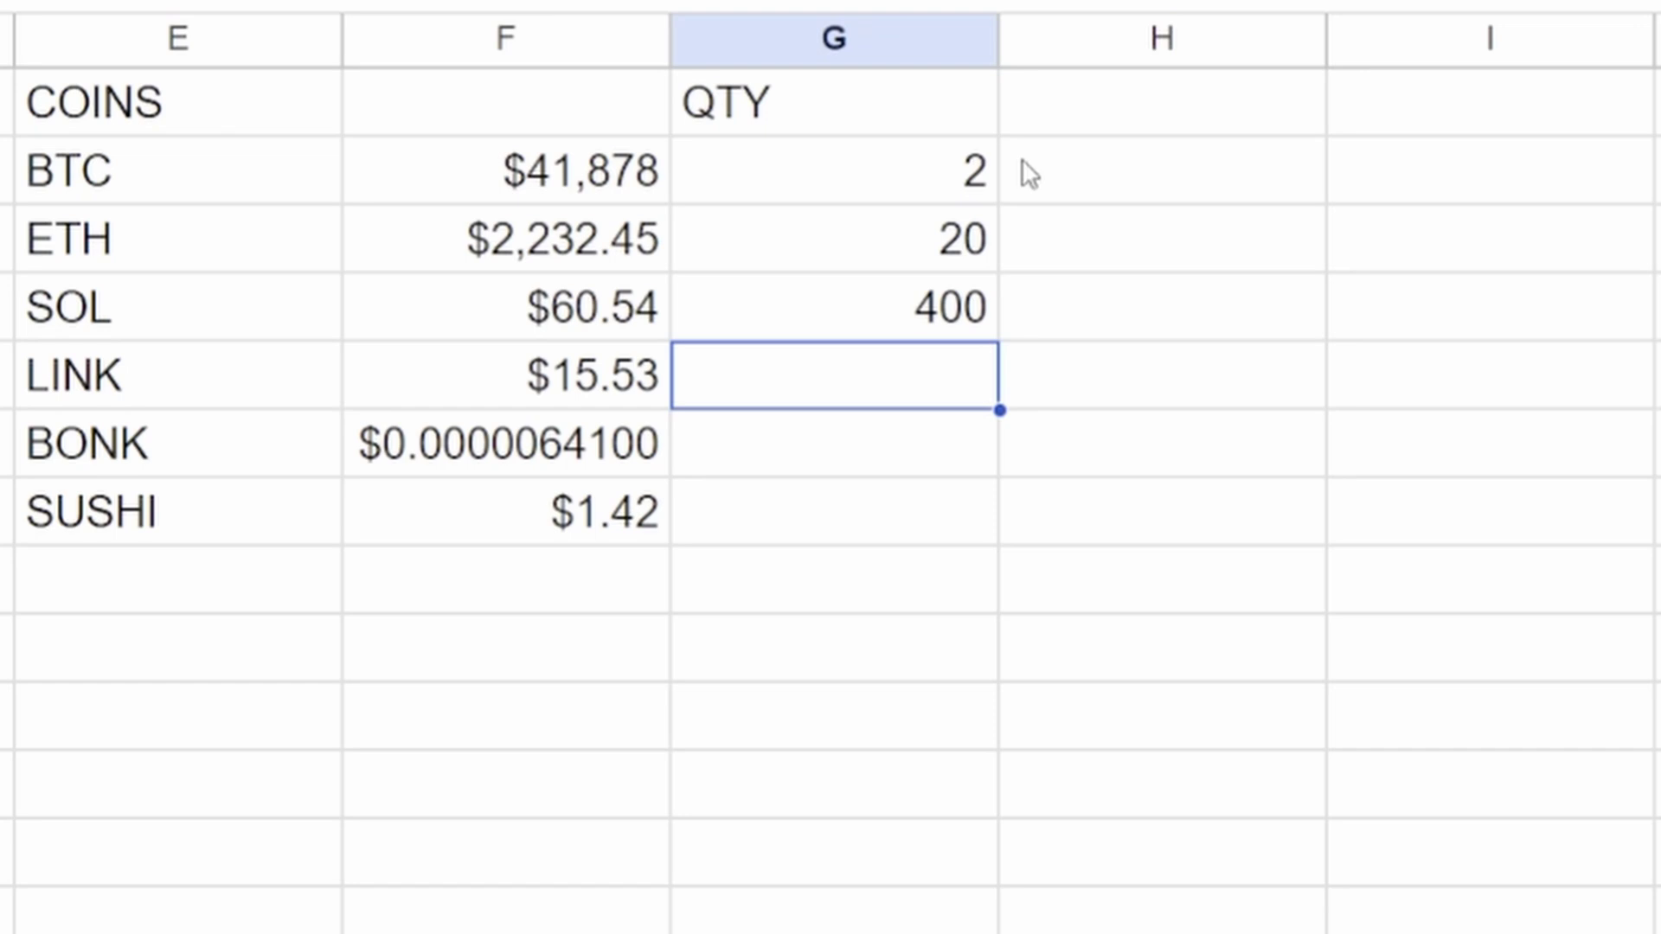
pyautogui.click(1025, 166)
# Enter =G2*F2 in H2 and fill the value formula down to H7
pyautogui.write('=')
pyautogui.click(931, 184)
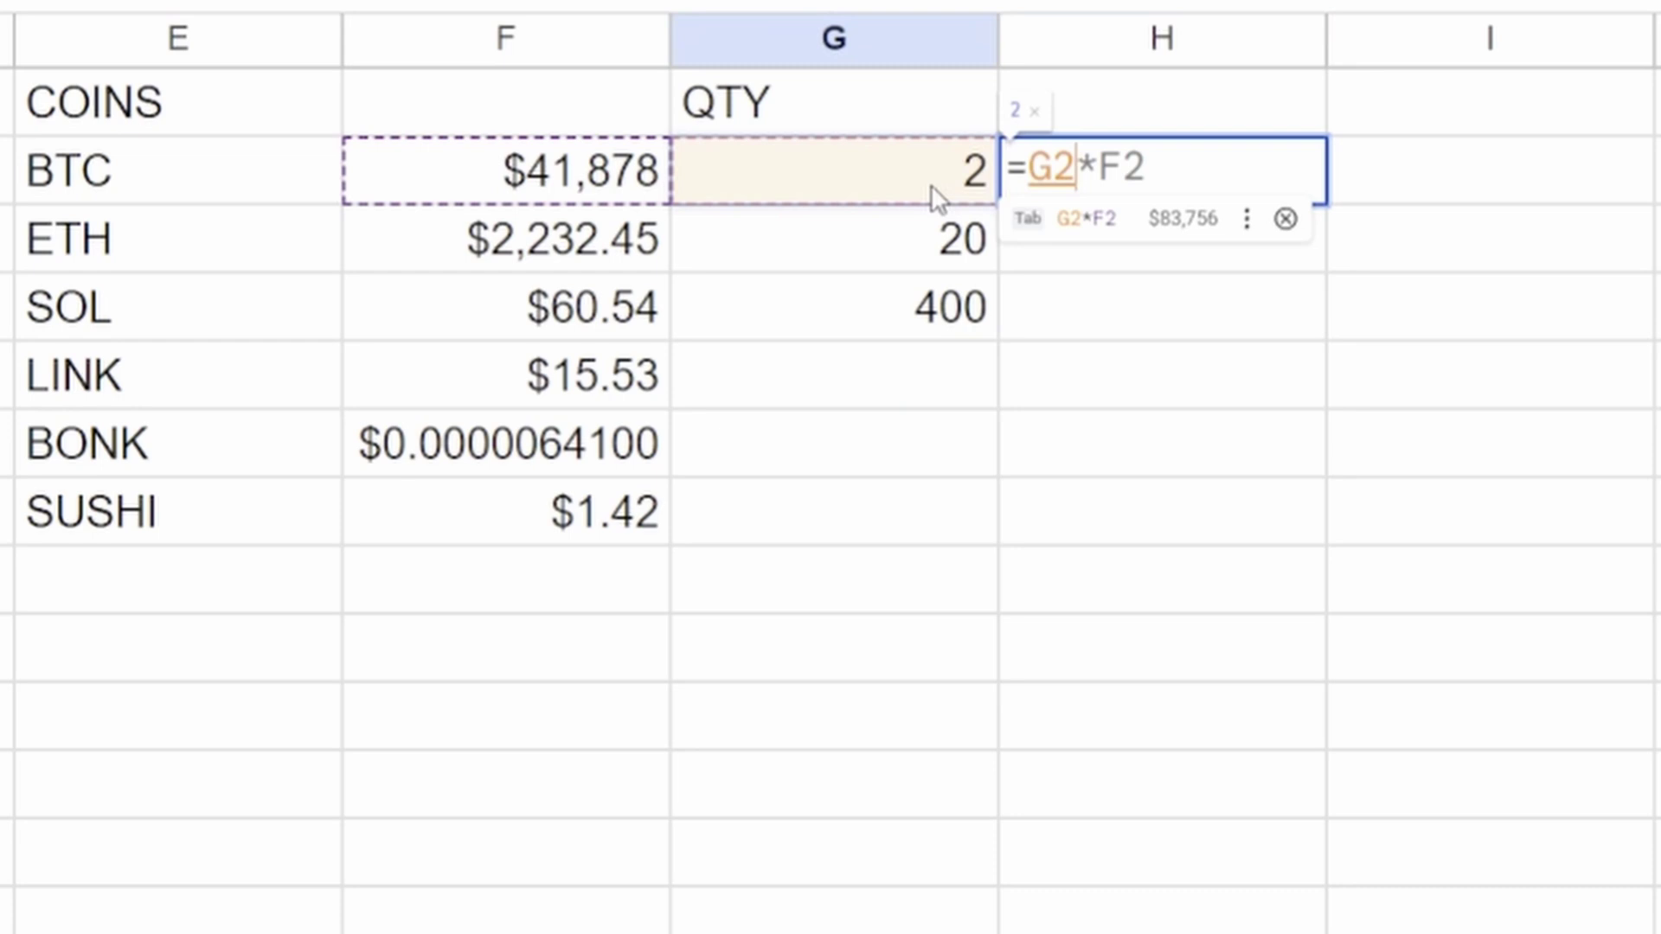
pyautogui.write('*')
pyautogui.click(502, 171)
pyautogui.press('Return')
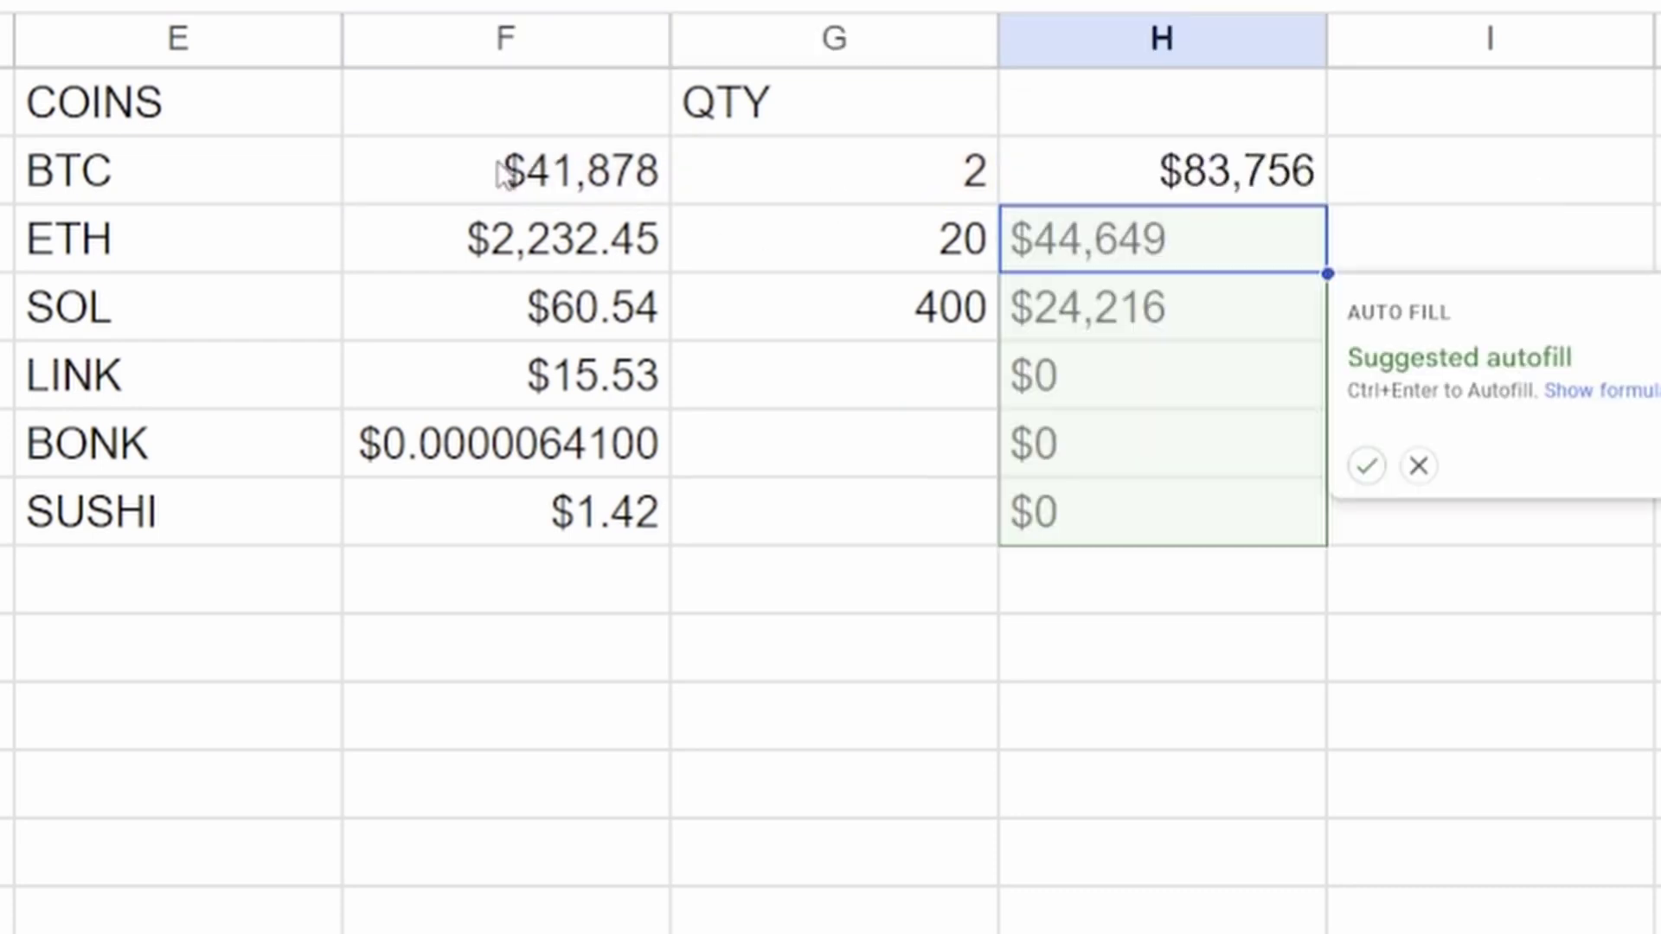
pyautogui.press('Escape')
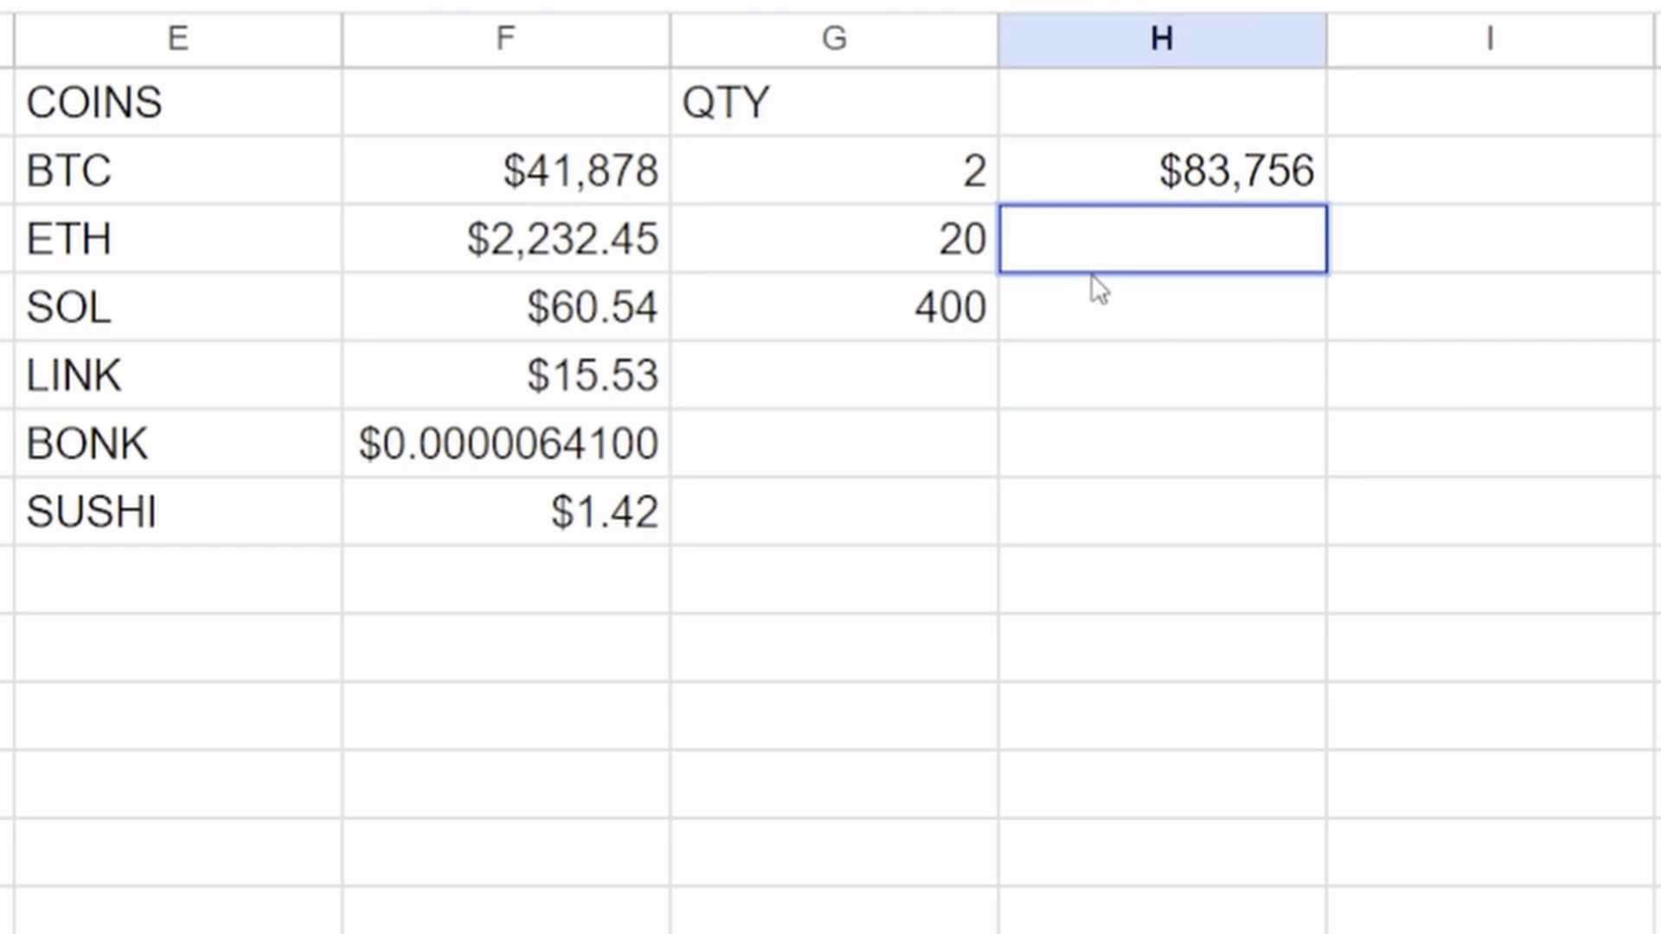
pyautogui.click(1235, 180)
pyautogui.moveTo(1326, 208); pyautogui.dragTo(1322, 527)
pyautogui.click(904, 398)
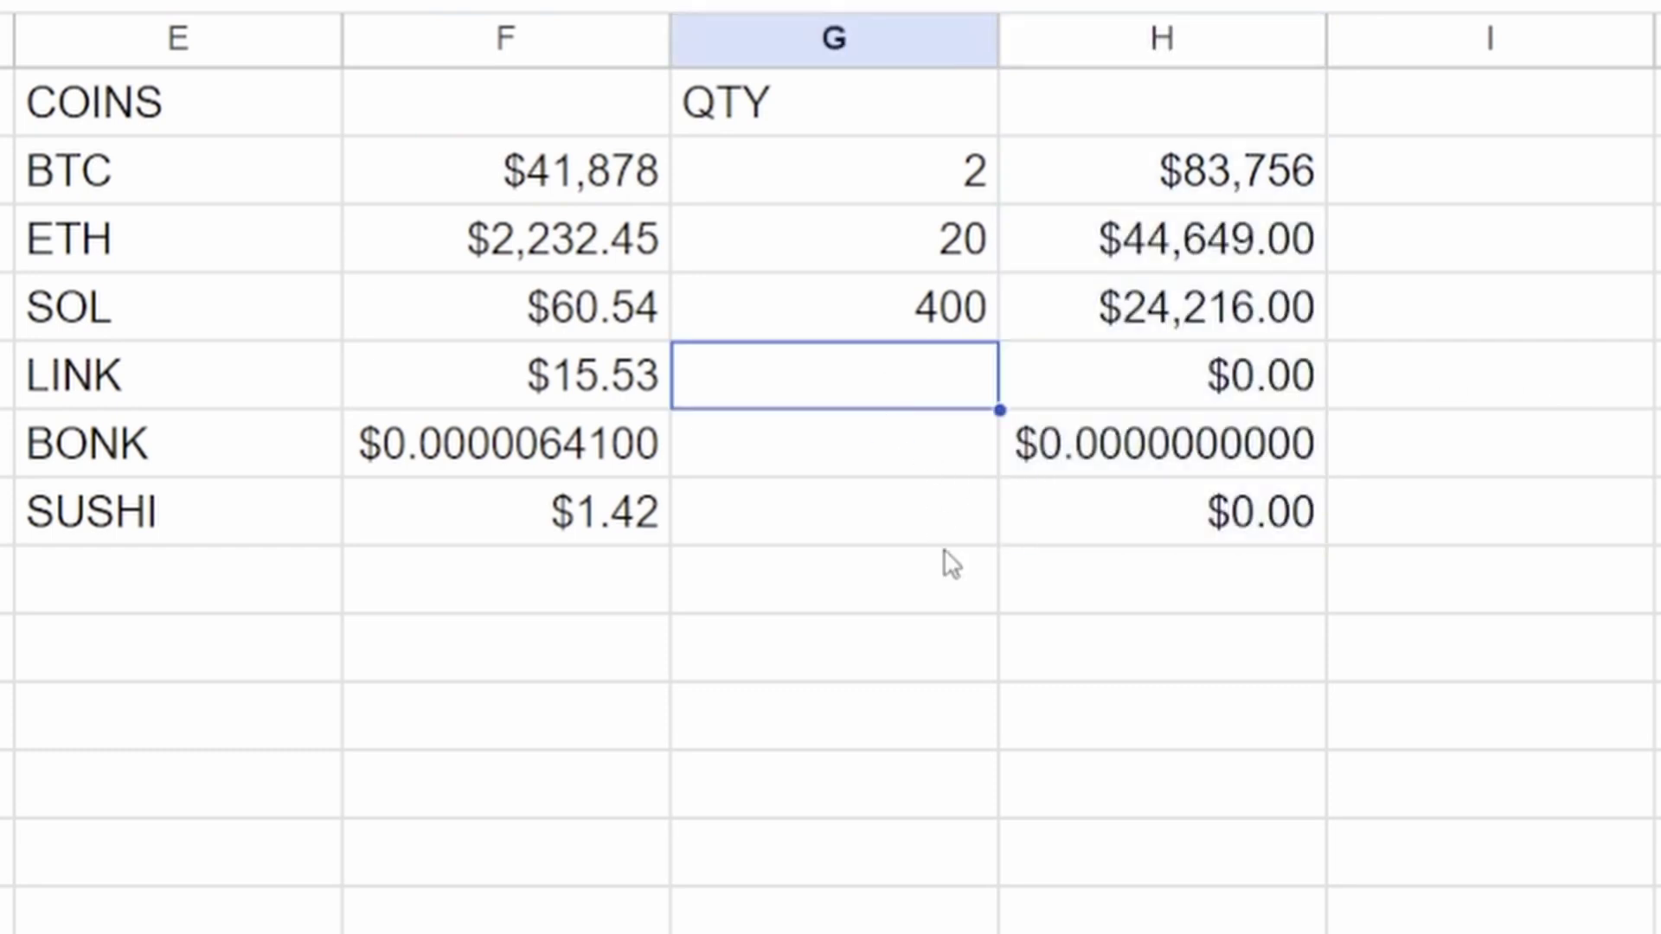
pyautogui.write('1234')
pyautogui.press('Return')
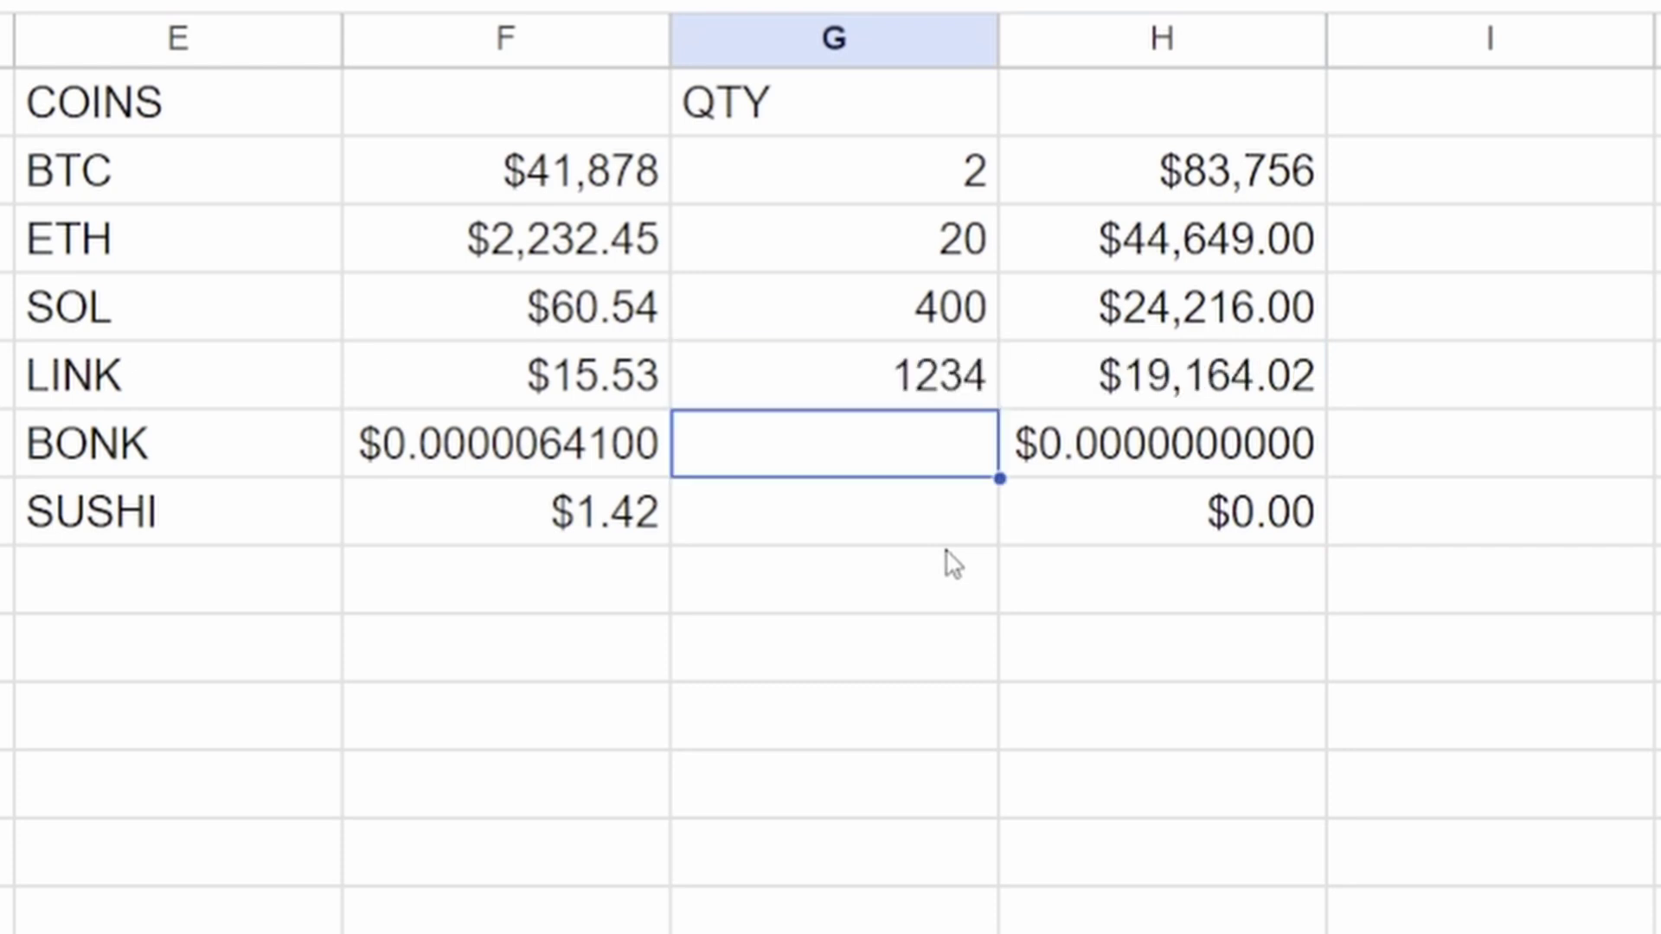
pyautogui.write('1000000000')
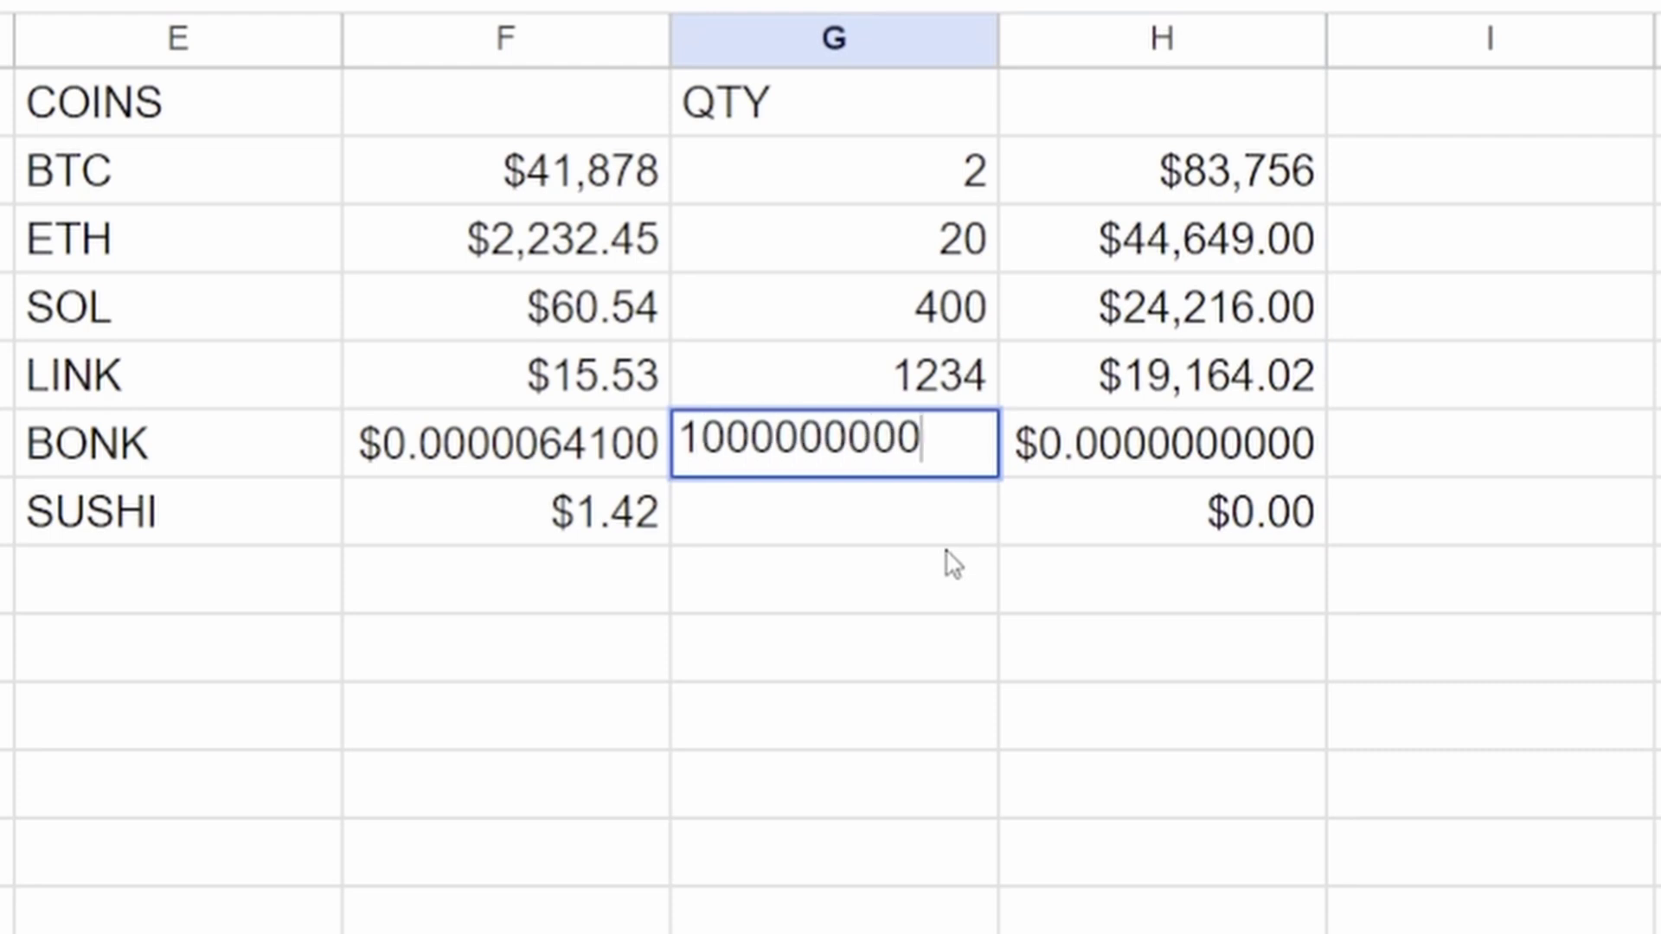
pyautogui.press('Return')
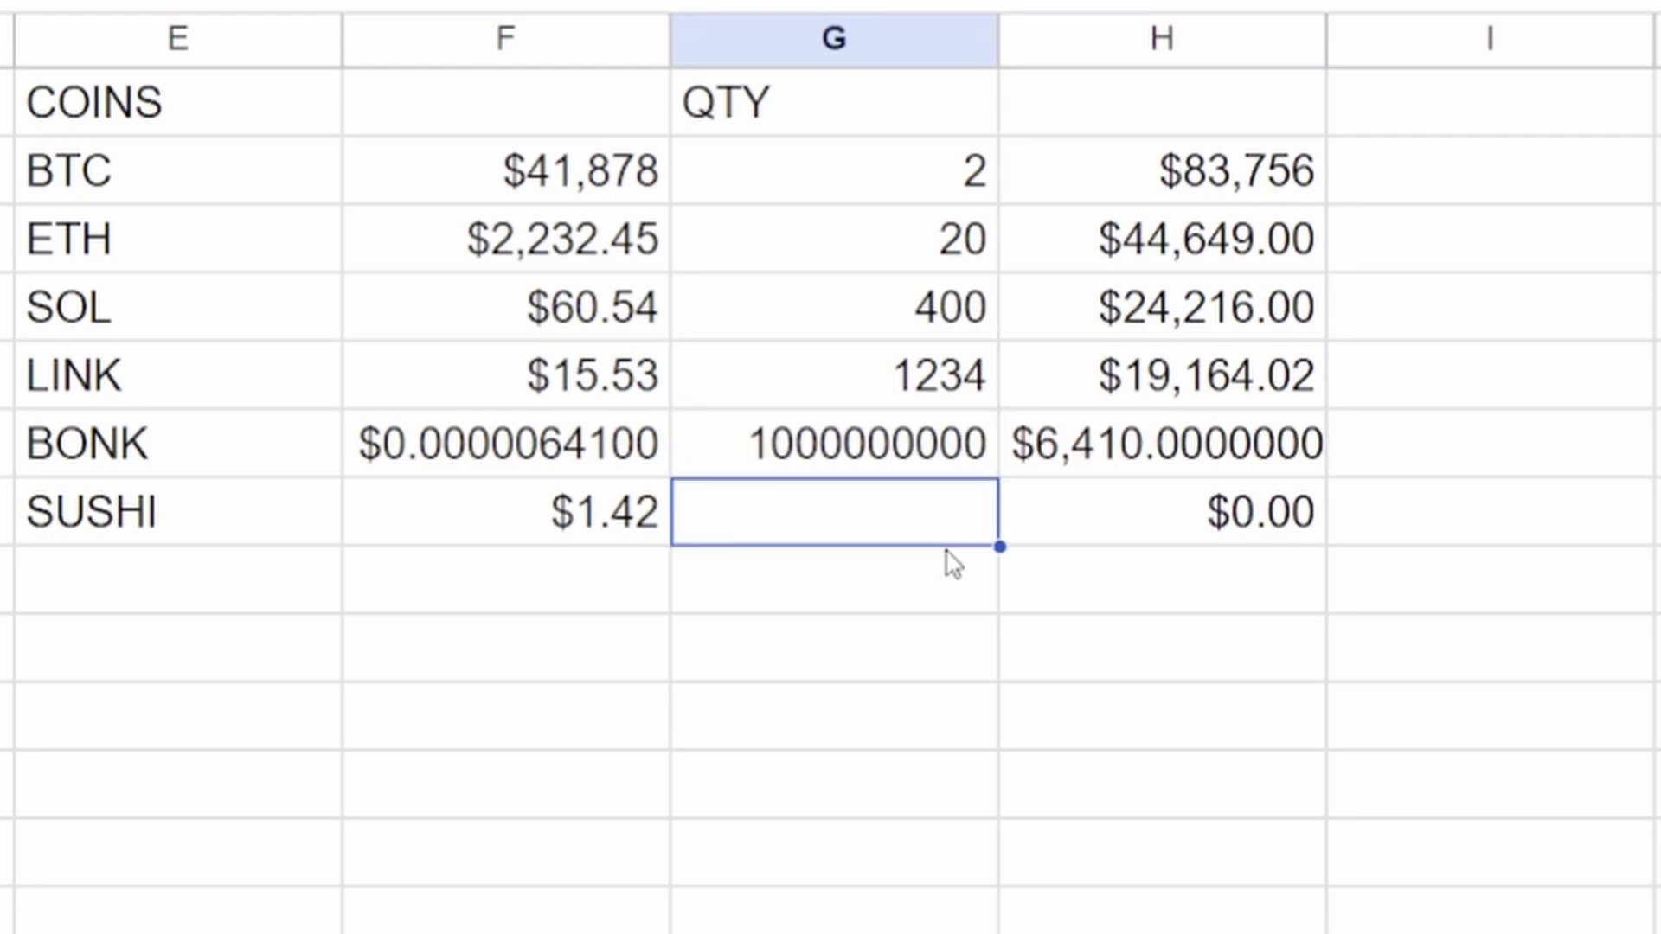
pyautogui.click(1133, 442)
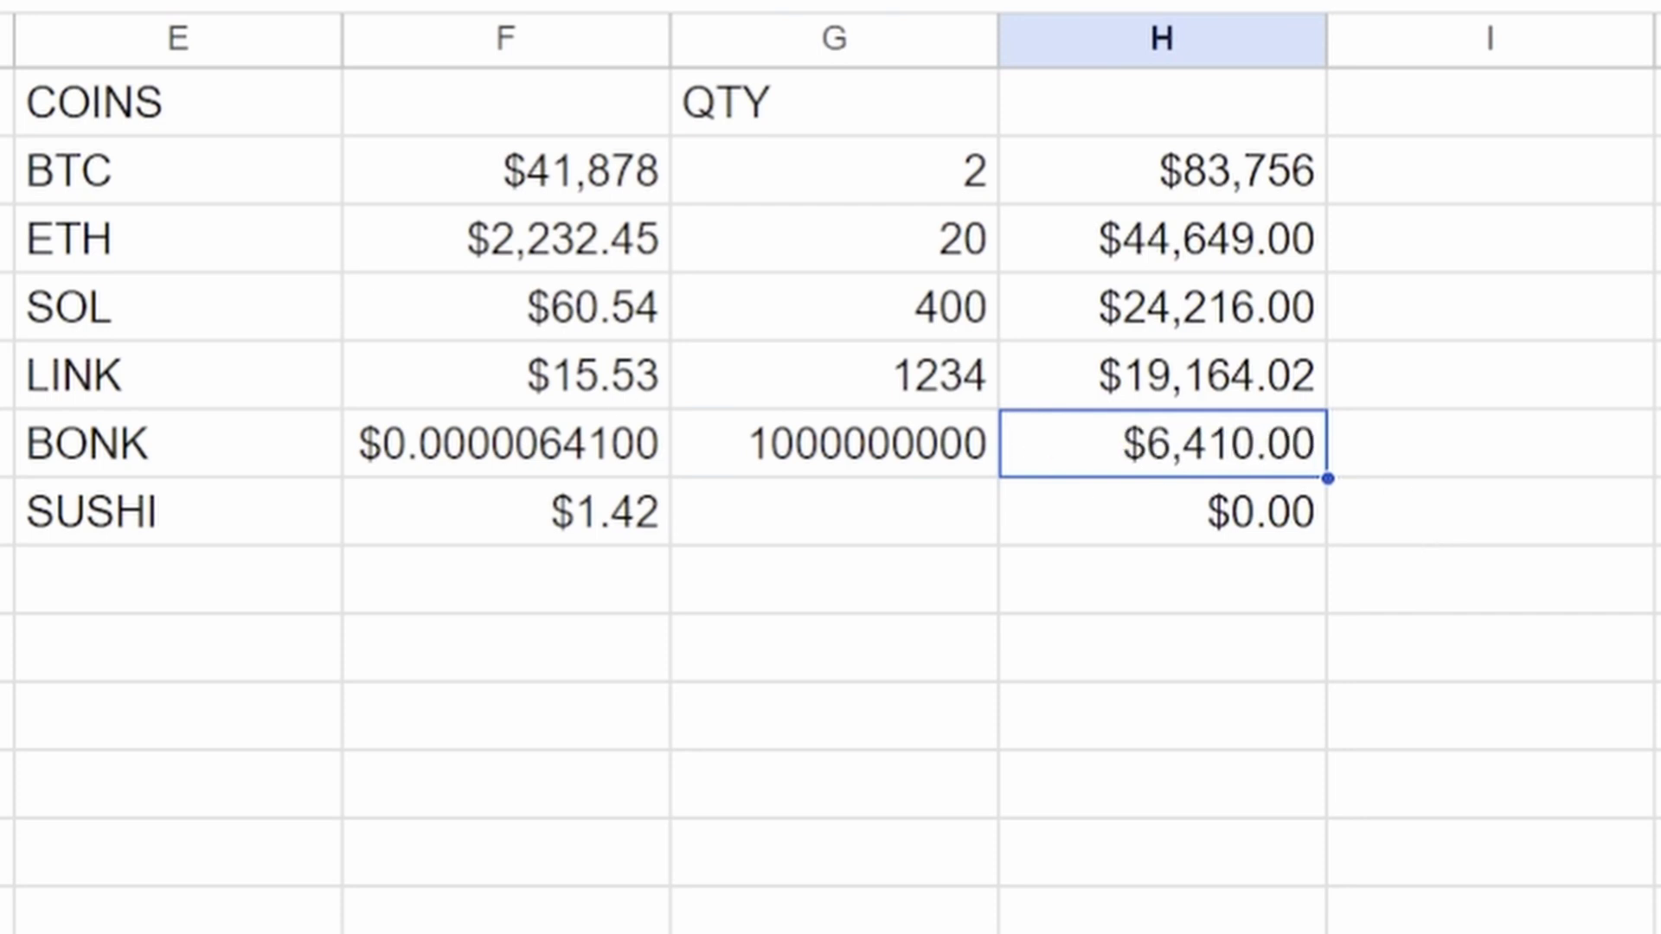
pyautogui.click(828, 531)
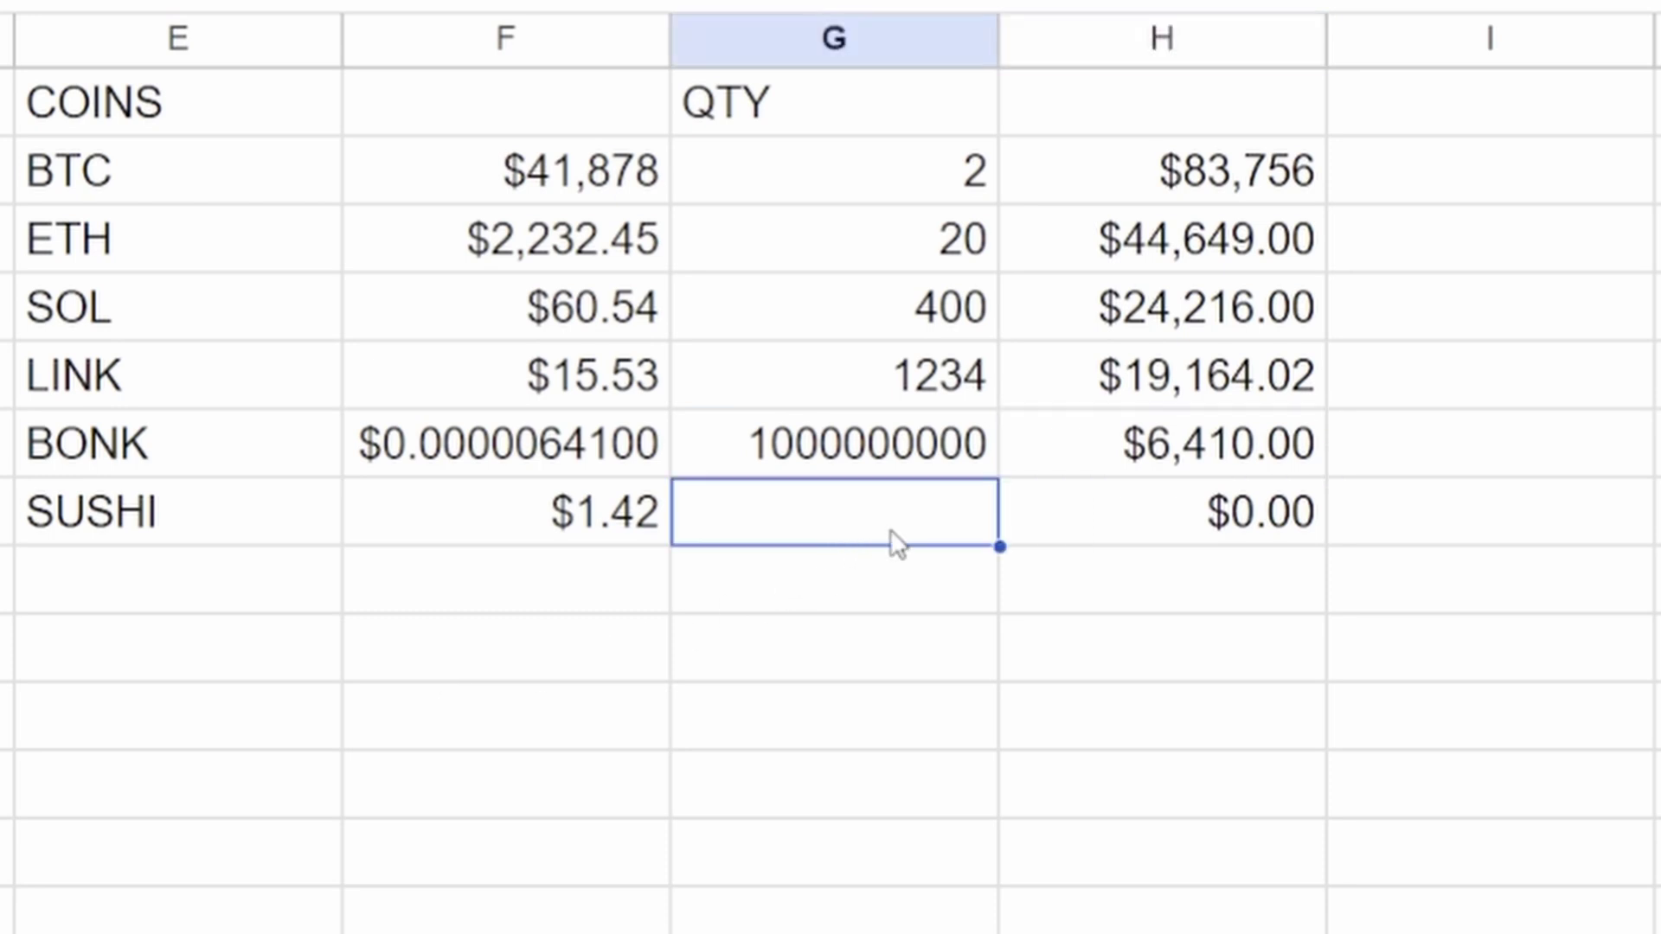
pyautogui.write('100')
pyautogui.press('Return')
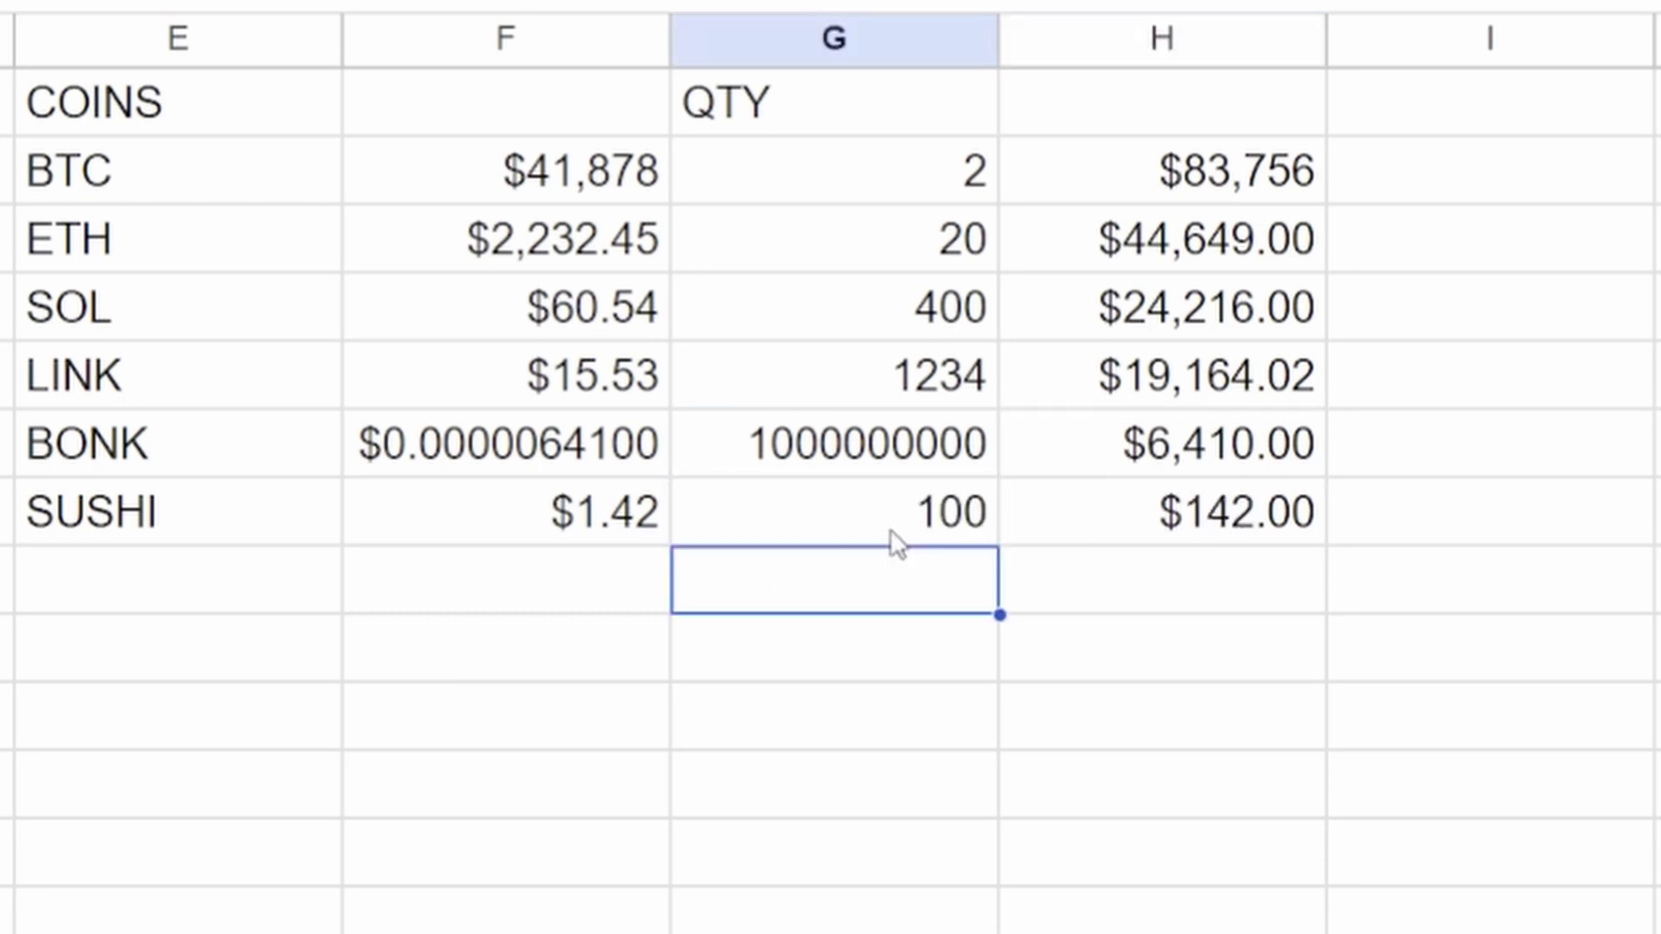
# Label column H with the header VALUE
pyautogui.click(1106, 130)
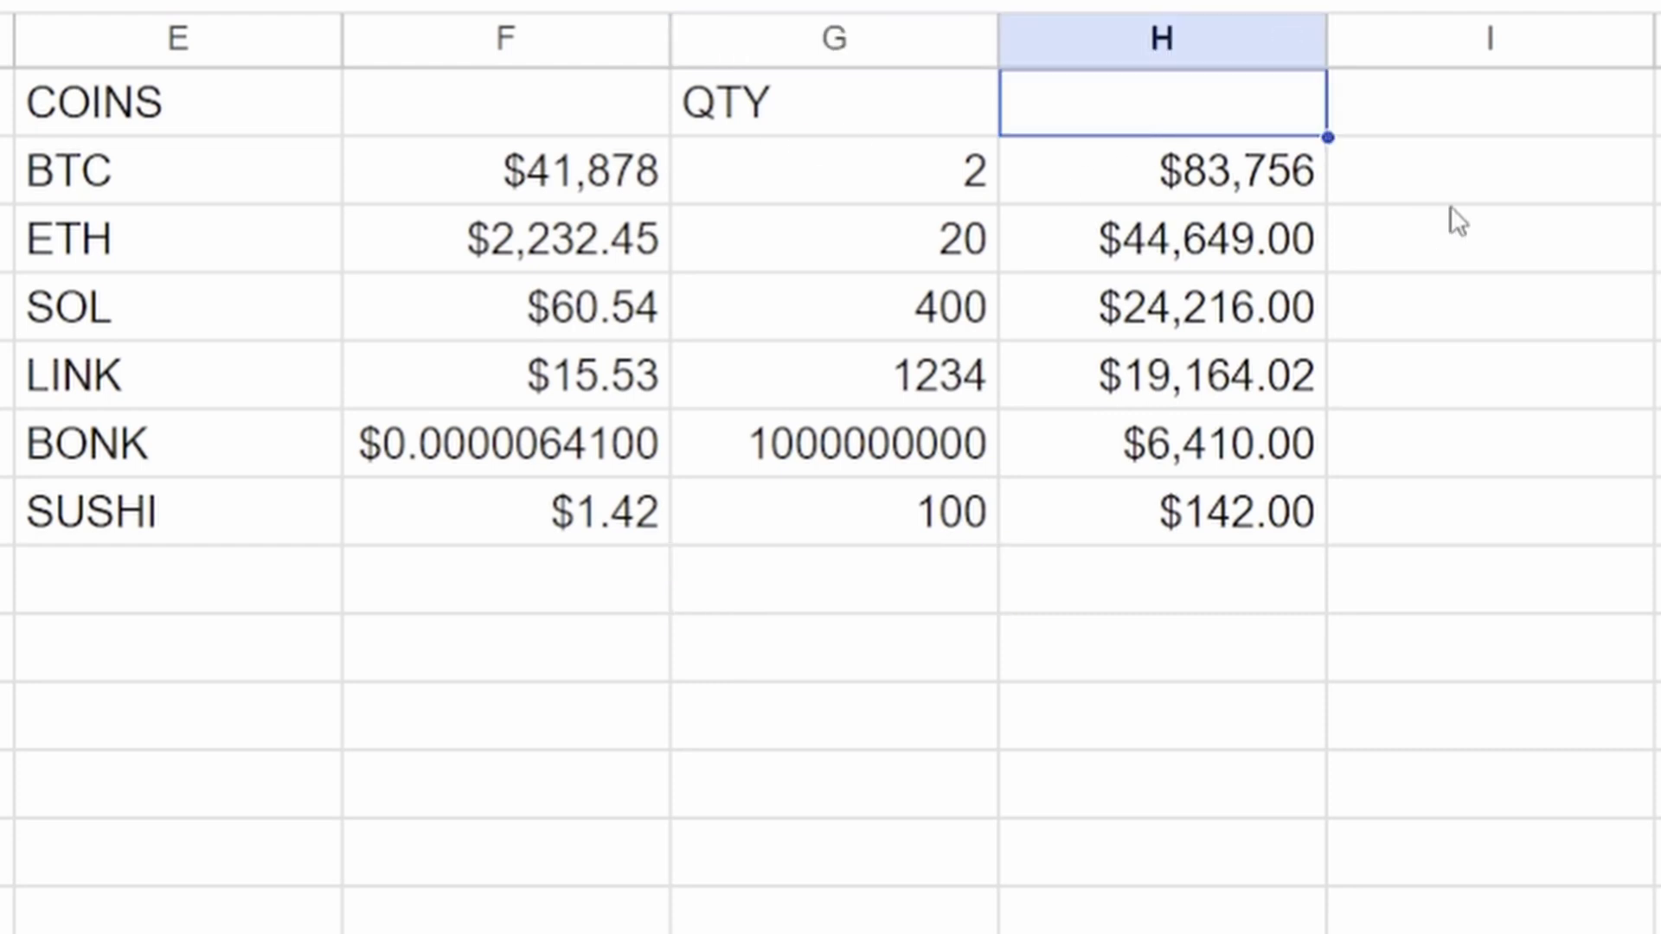
pyautogui.write('VALUE')
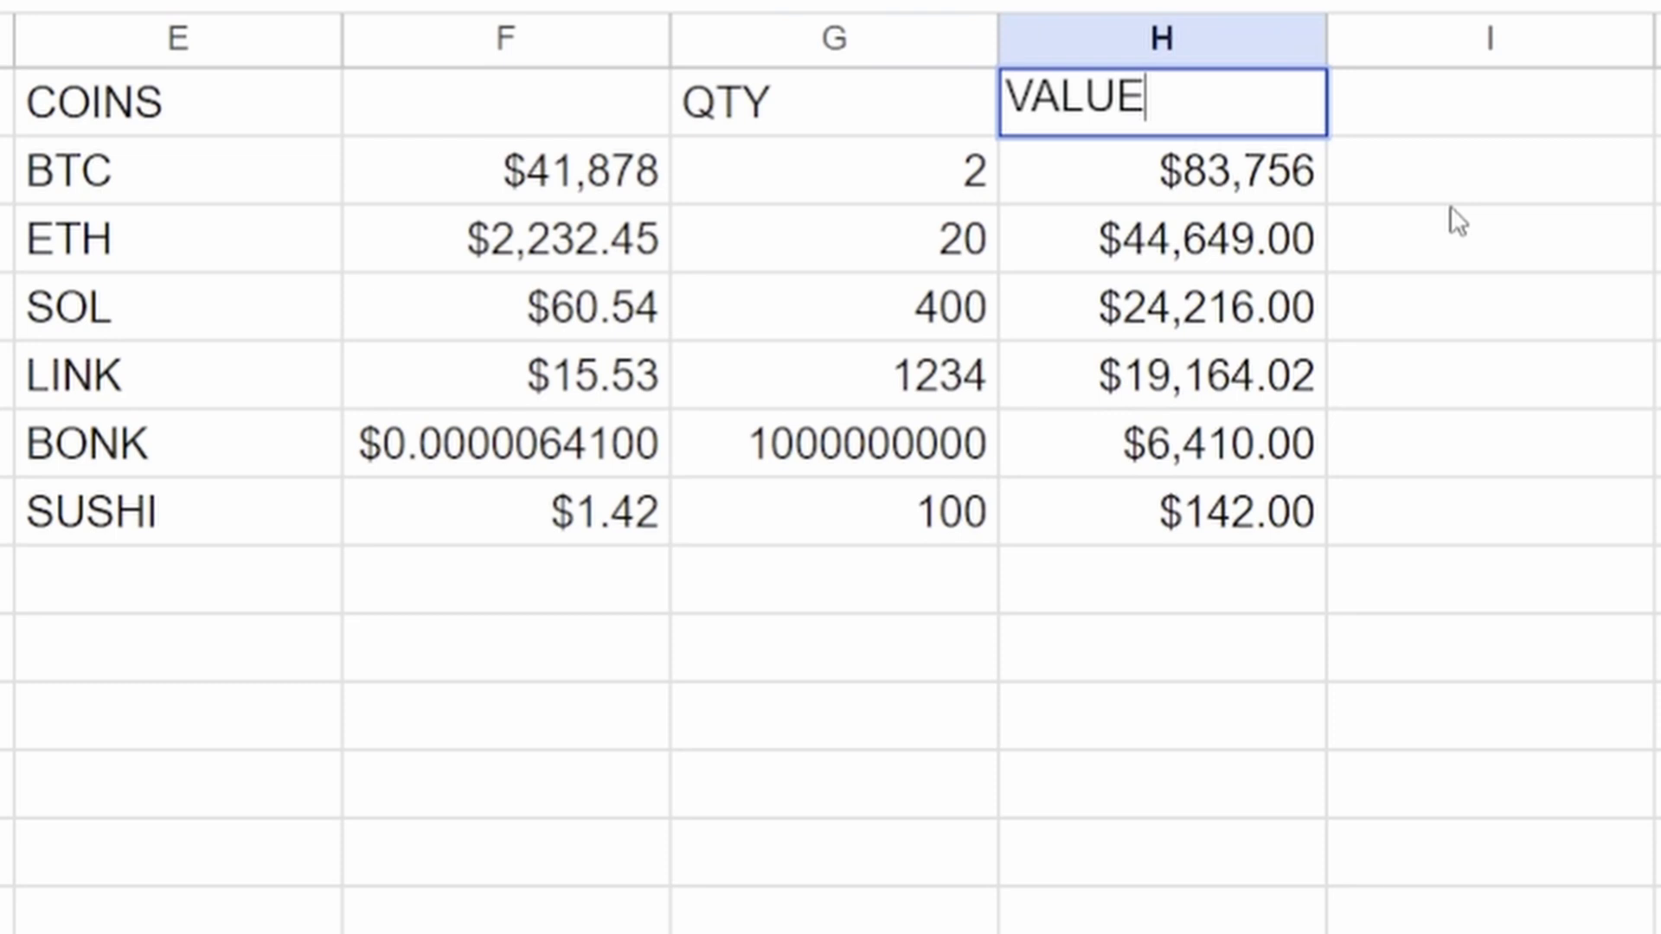
pyautogui.press('Return')
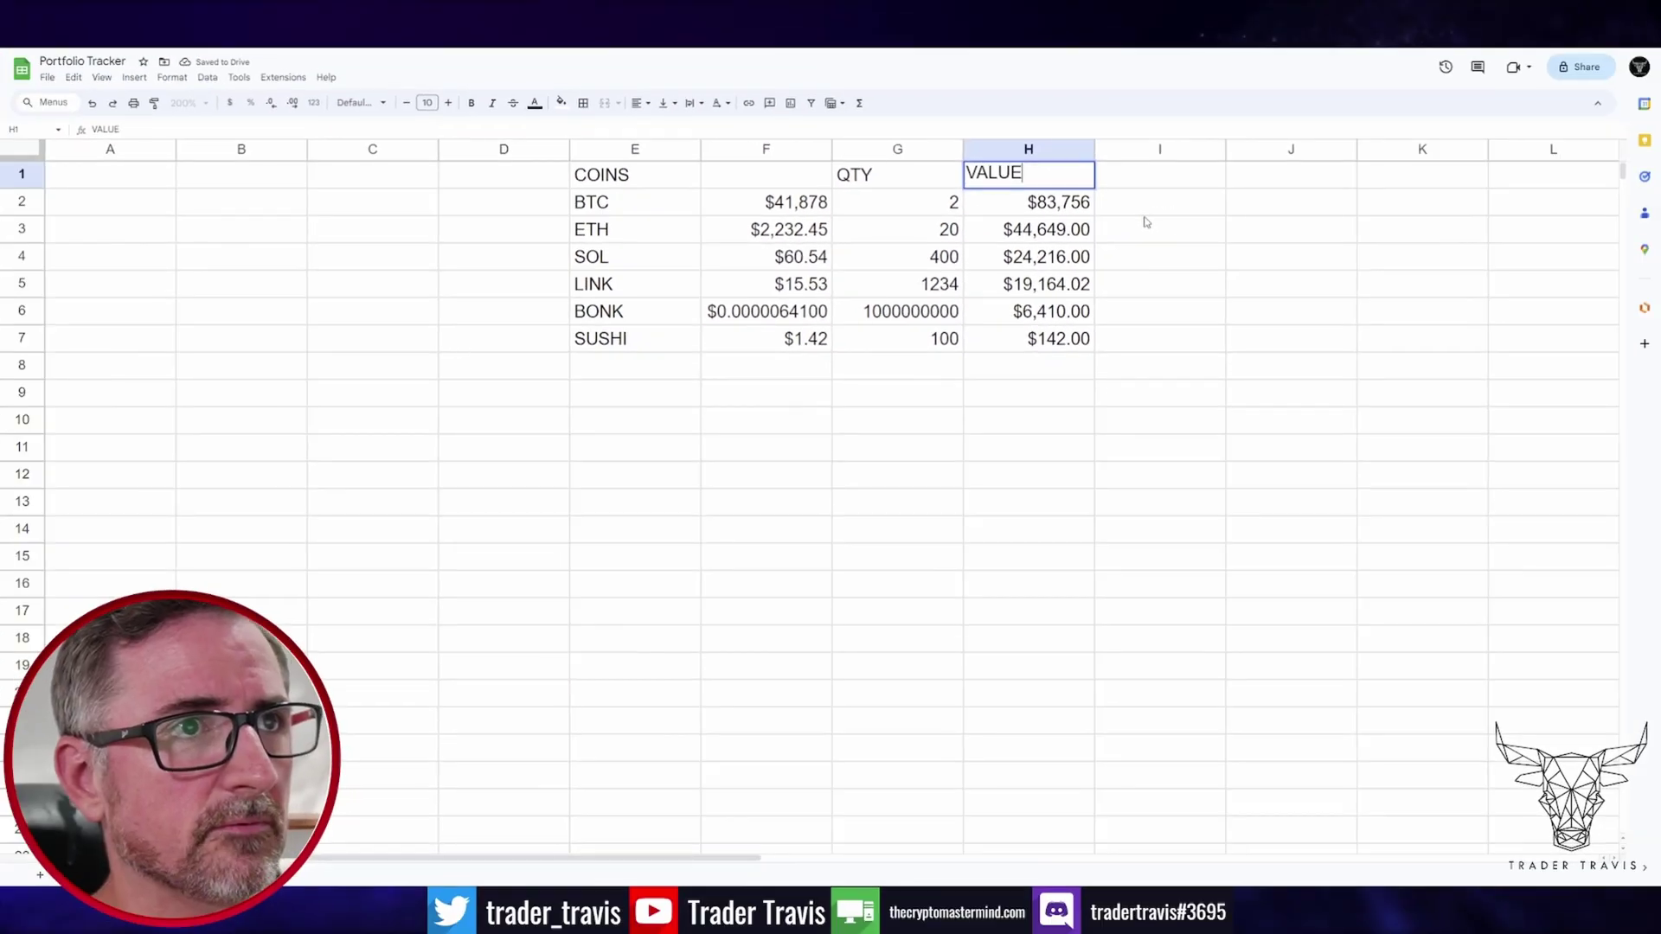
# Total H2:H7 with a bold SUM in H8, showing $178,337
pyautogui.press('Down')
pyautogui.press('Down')
pyautogui.press('Down')
pyautogui.press('Down')
pyautogui.press('Down')
pyautogui.press('Down')
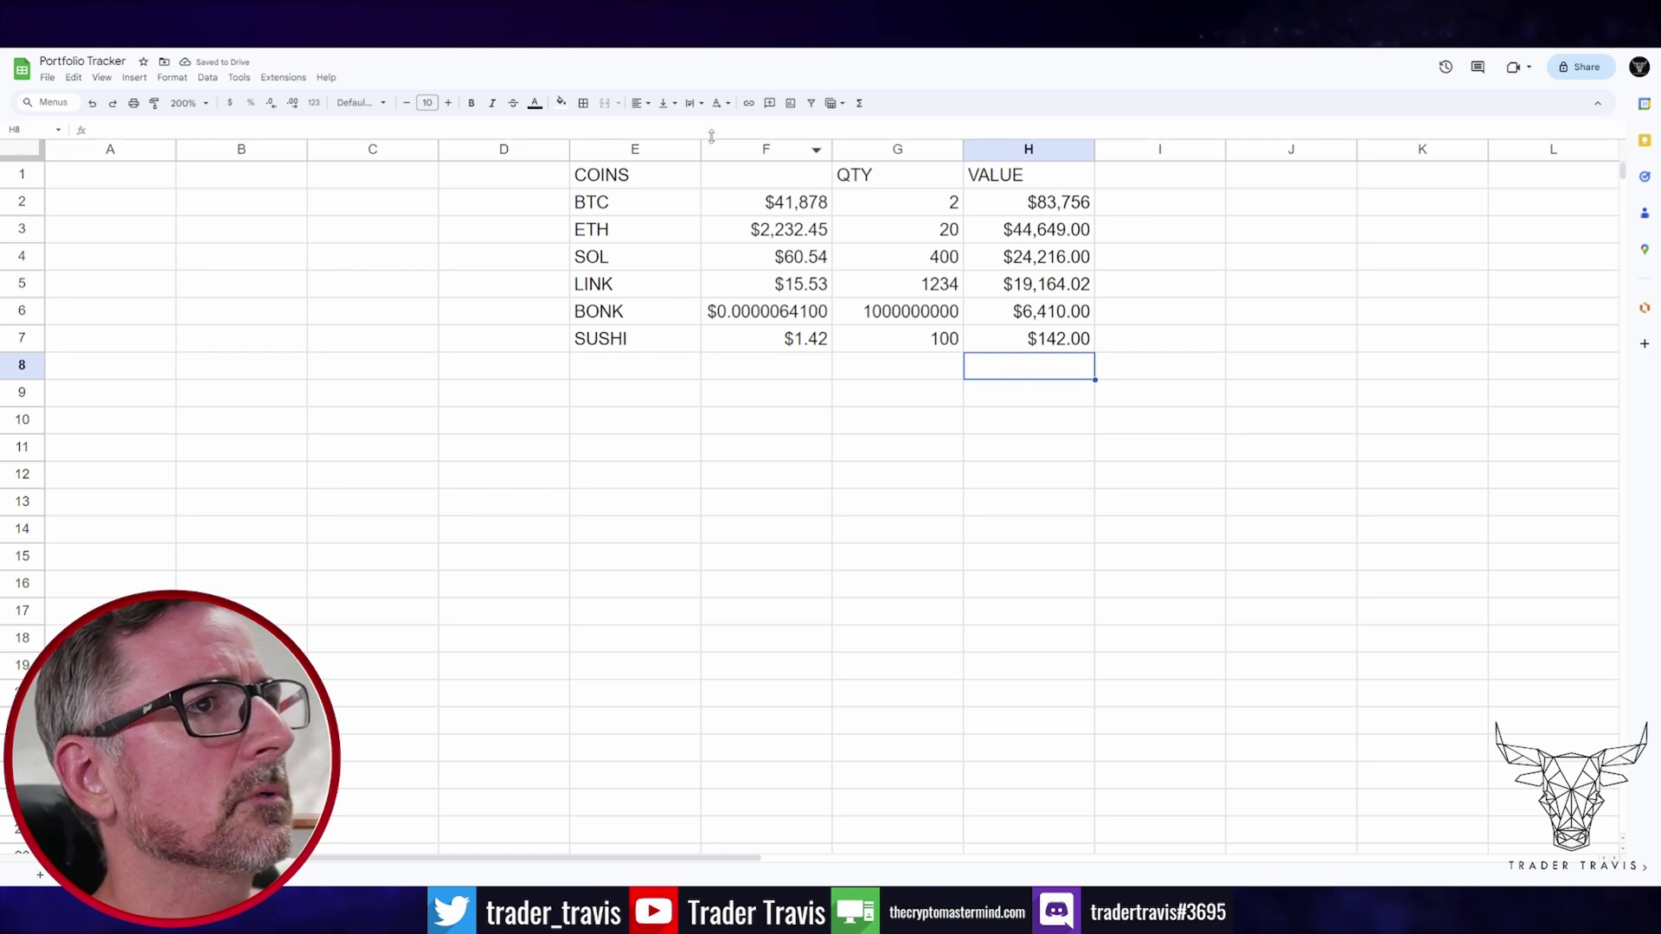
pyautogui.click(859, 103)
pyautogui.click(882, 126)
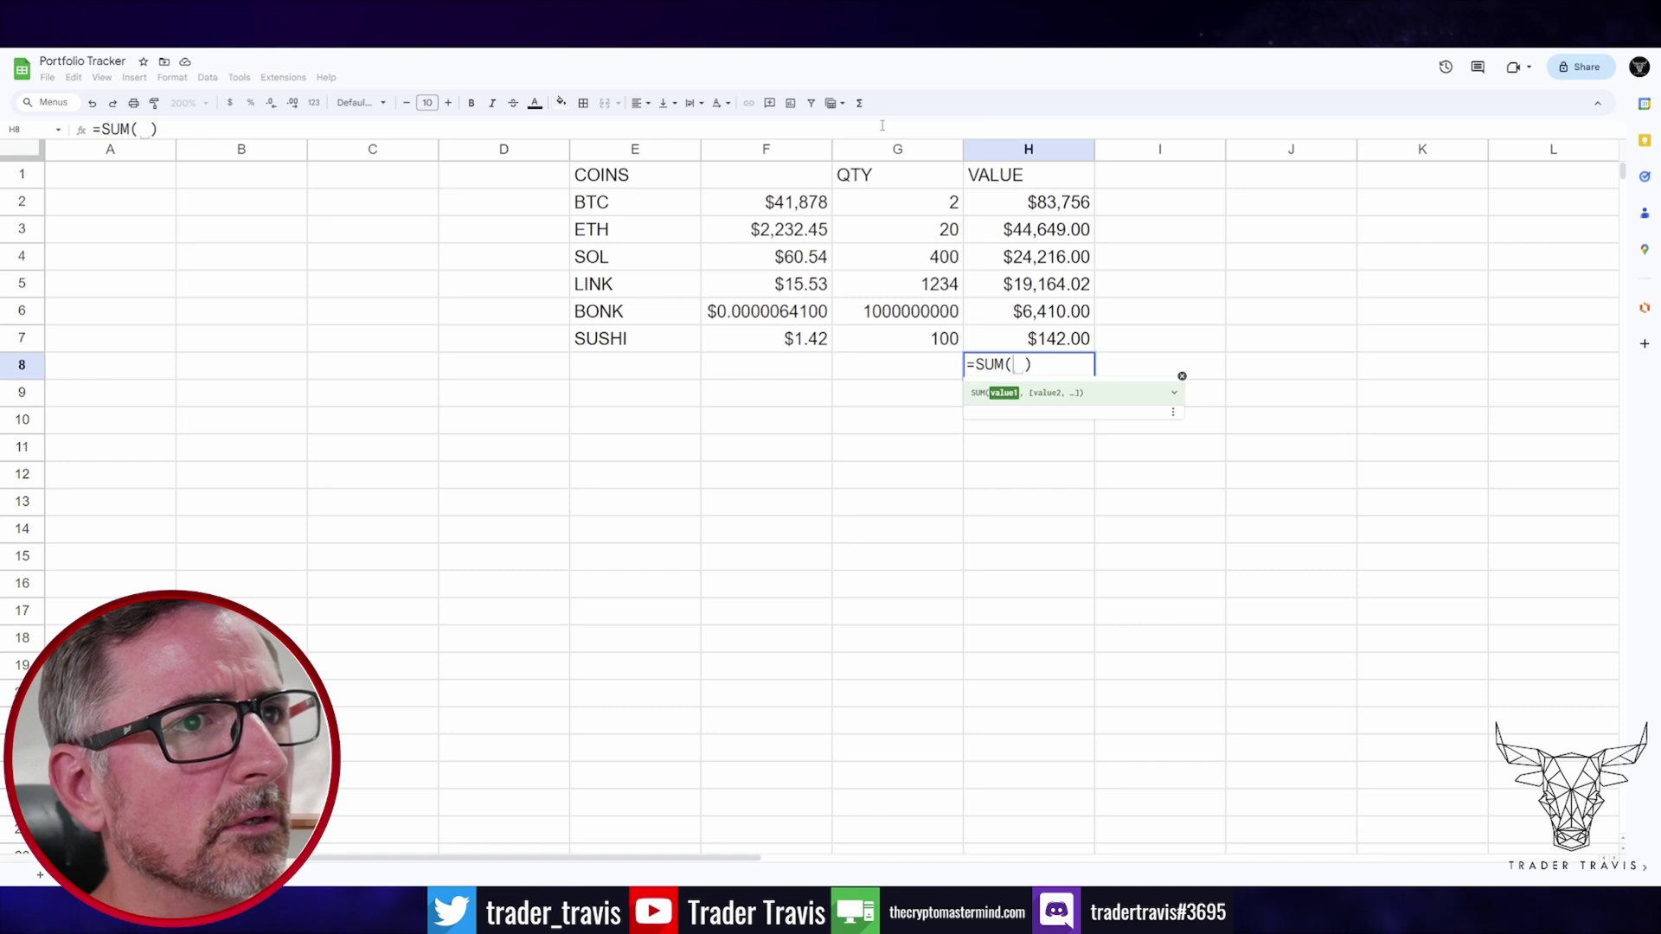
pyautogui.moveTo(1035, 203); pyautogui.dragTo(1034, 346)
pyautogui.press('Return')
pyautogui.press('Up')
pyautogui.hotkey('ctrl', 'b')
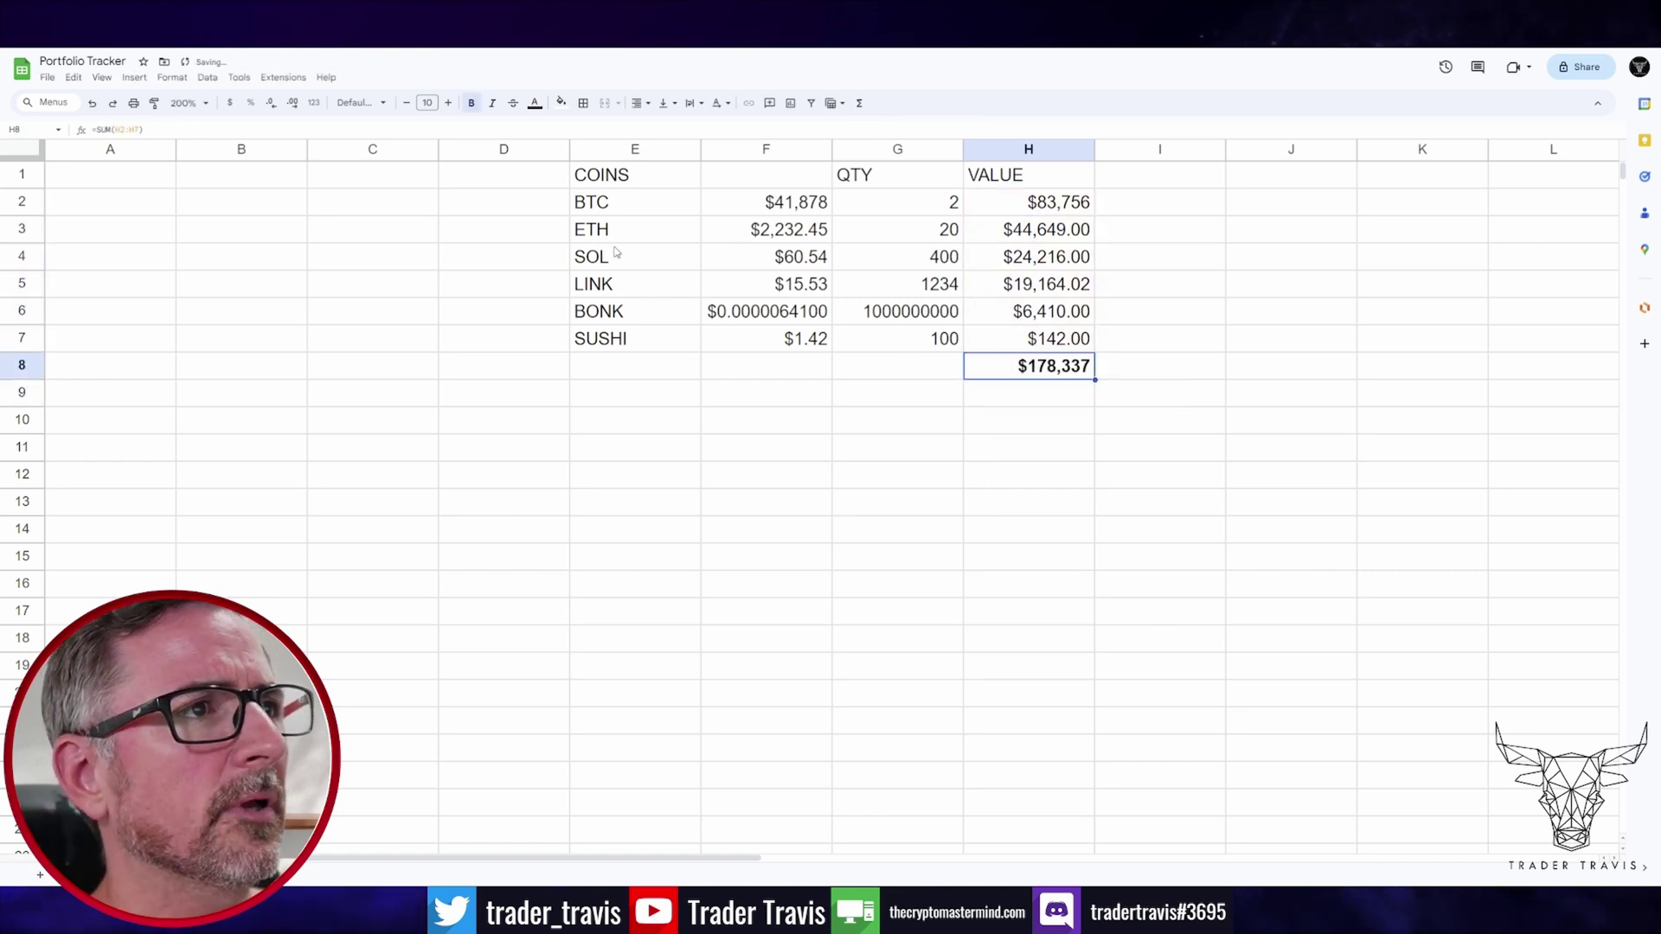
pyautogui.click(627, 311)
# Inspect the BTC and ETH IMPORTDATA price formulas without changing them
pyautogui.click(1021, 485)
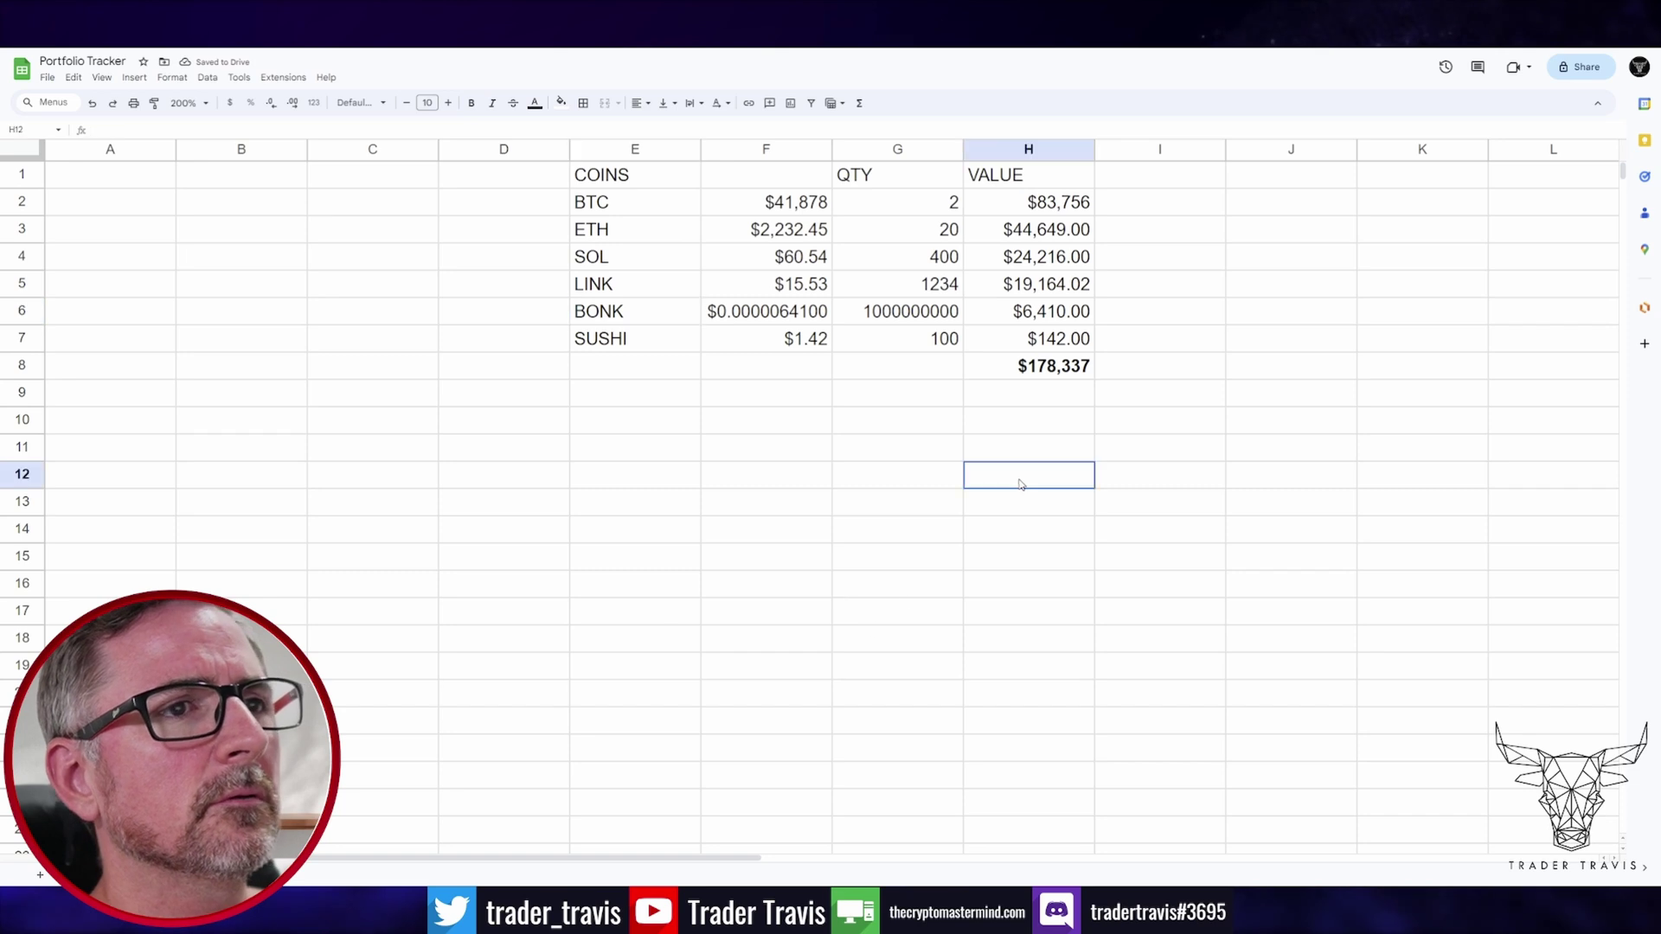
pyautogui.click(767, 201)
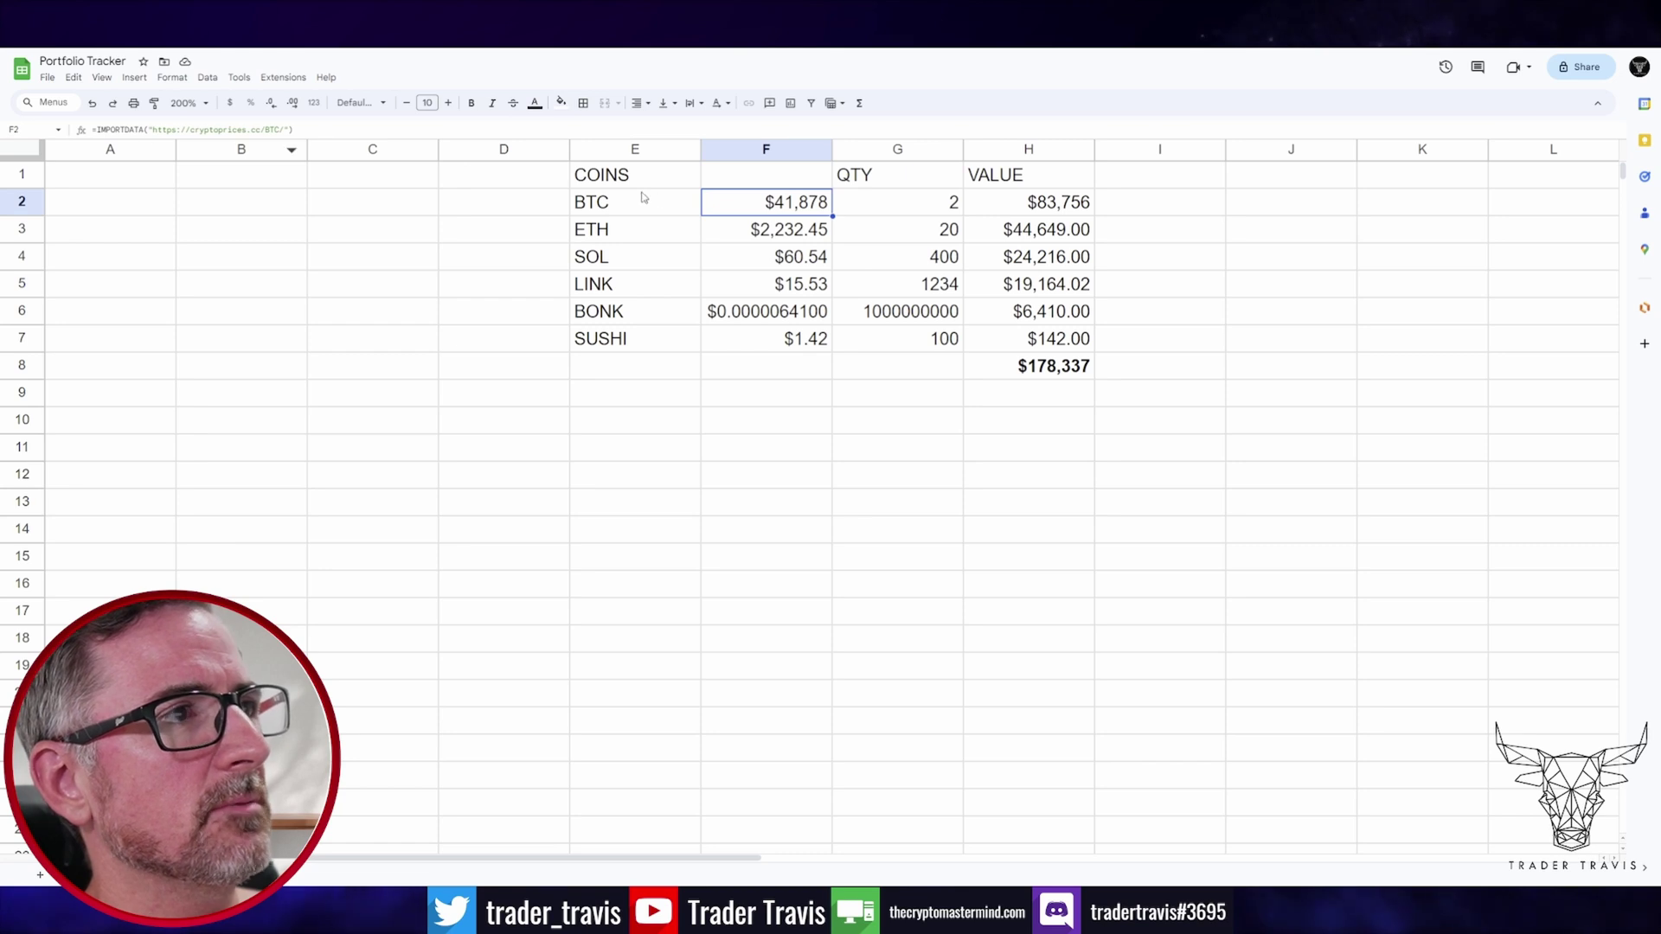
pyautogui.doubleClick(766, 206)
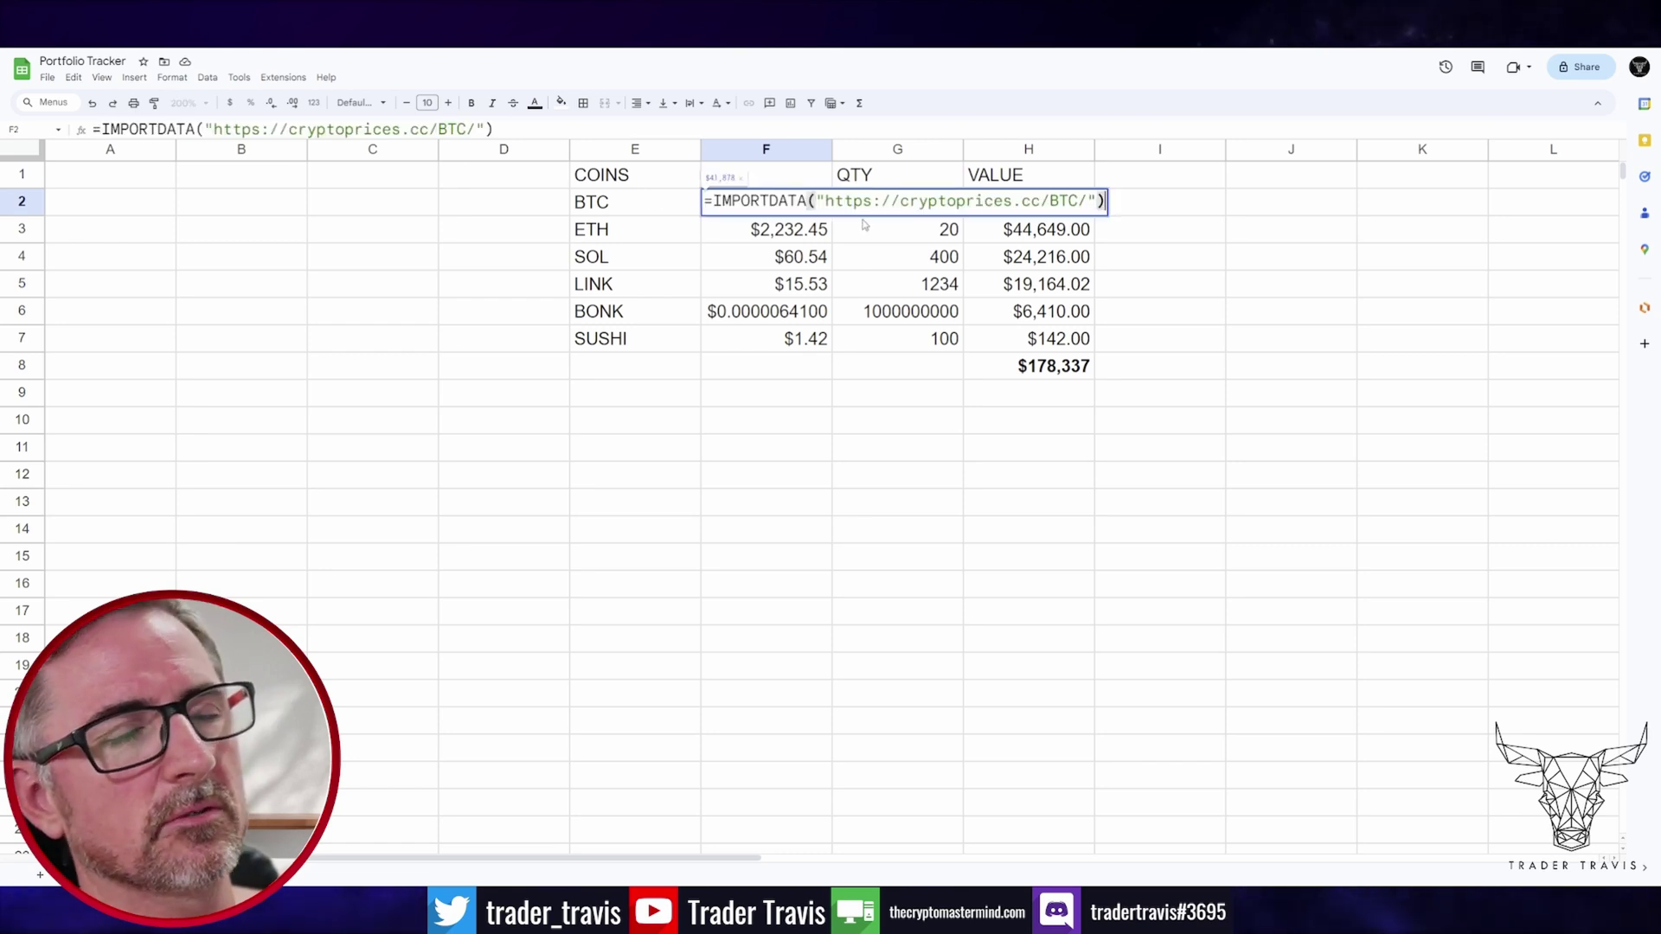
pyautogui.press('Escape')
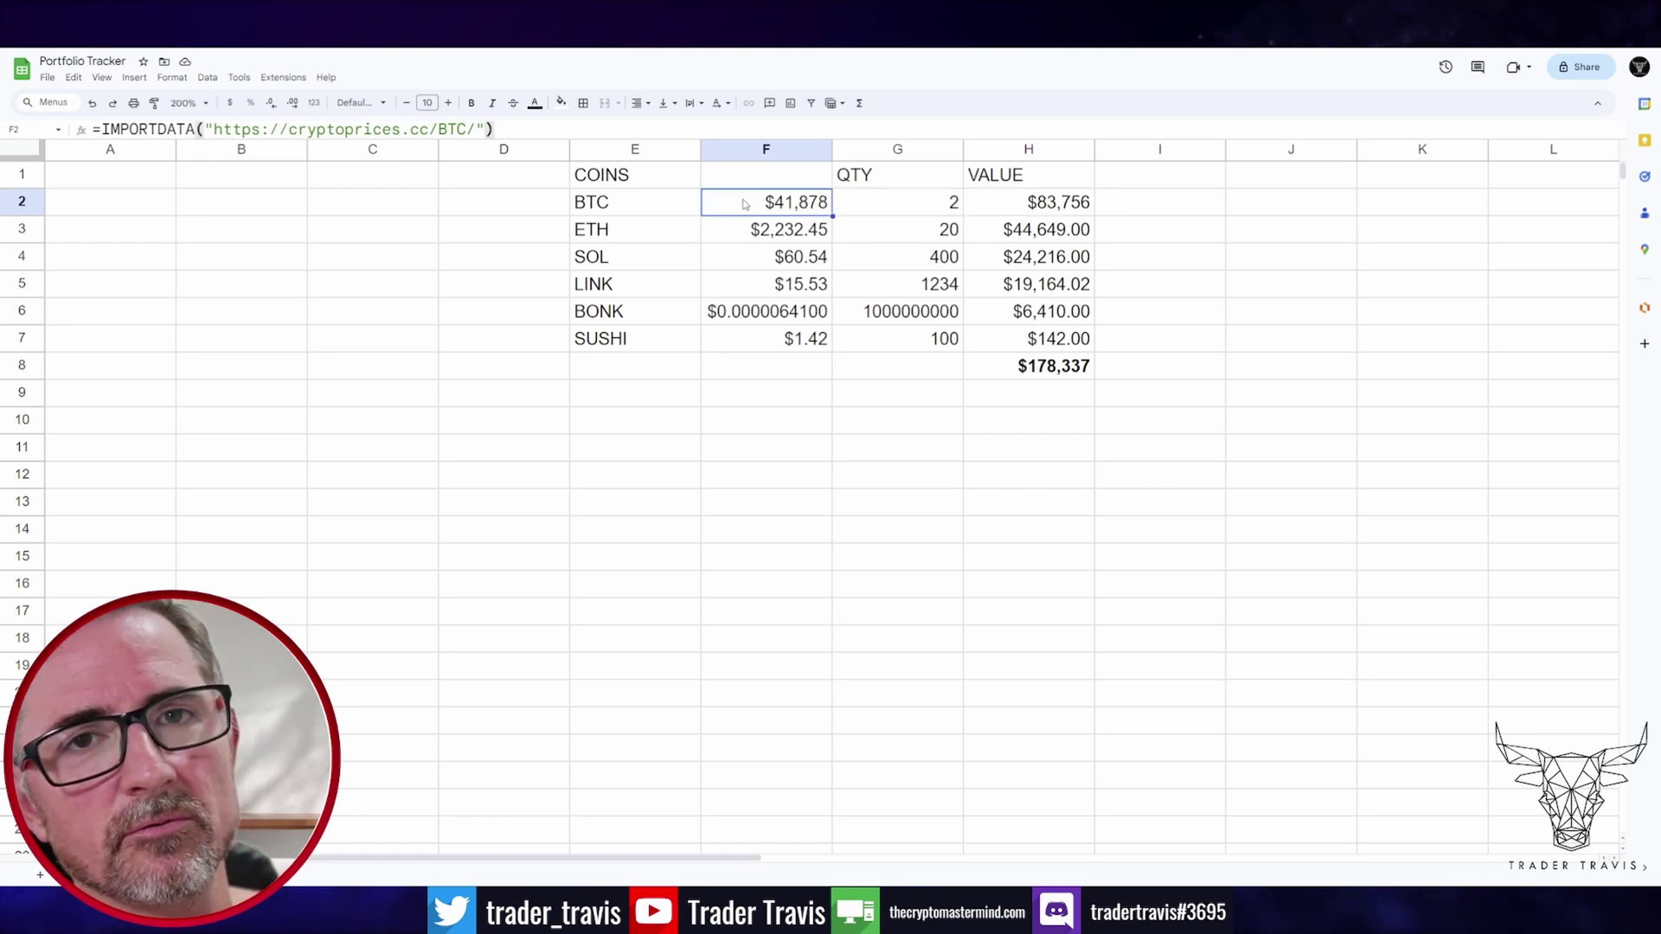
pyautogui.click(752, 244)
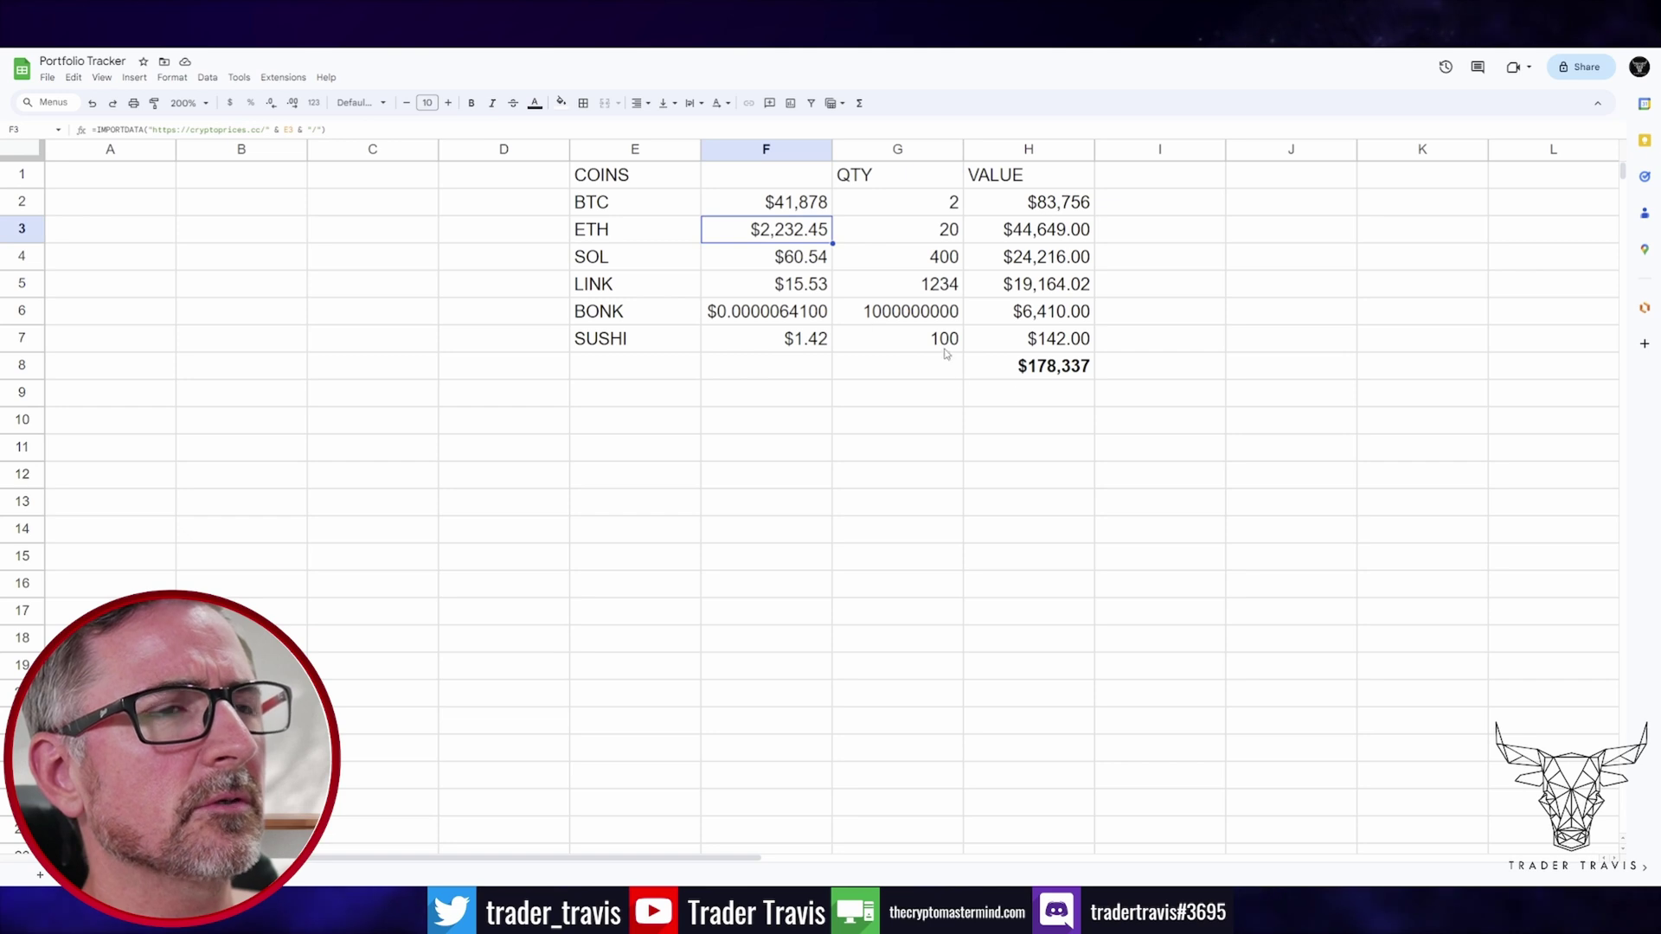
pyautogui.click(917, 208)
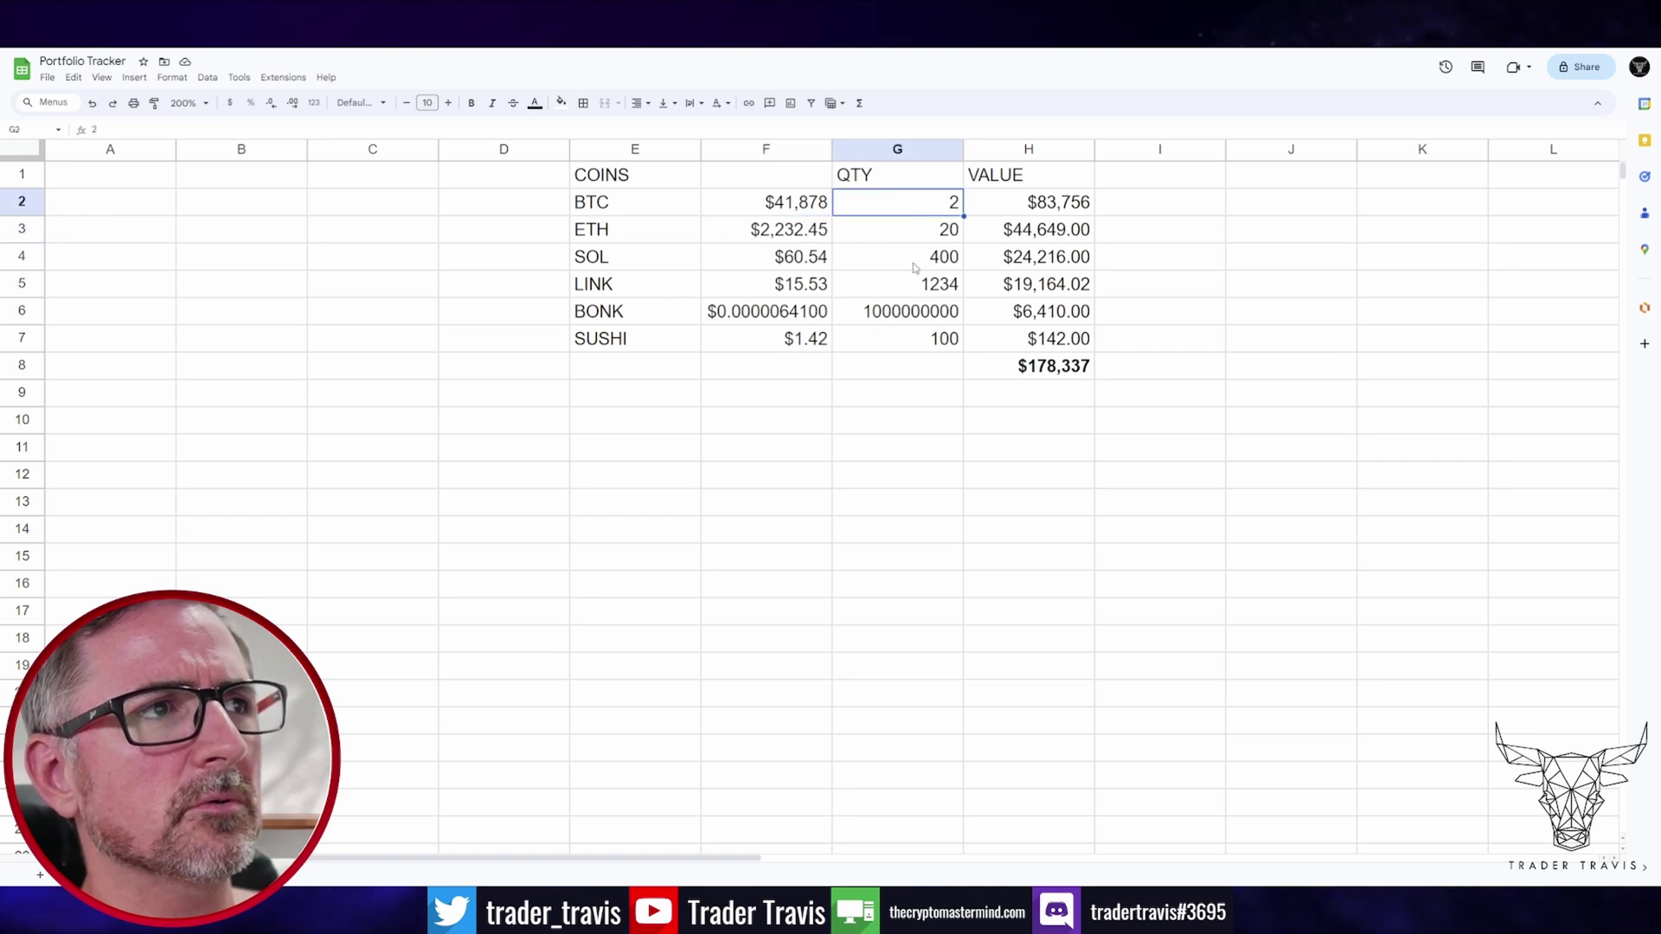
# Change the SOL quantity to 500 and LINK to 400, bringing the total to $171,439
pyautogui.click(915, 264)
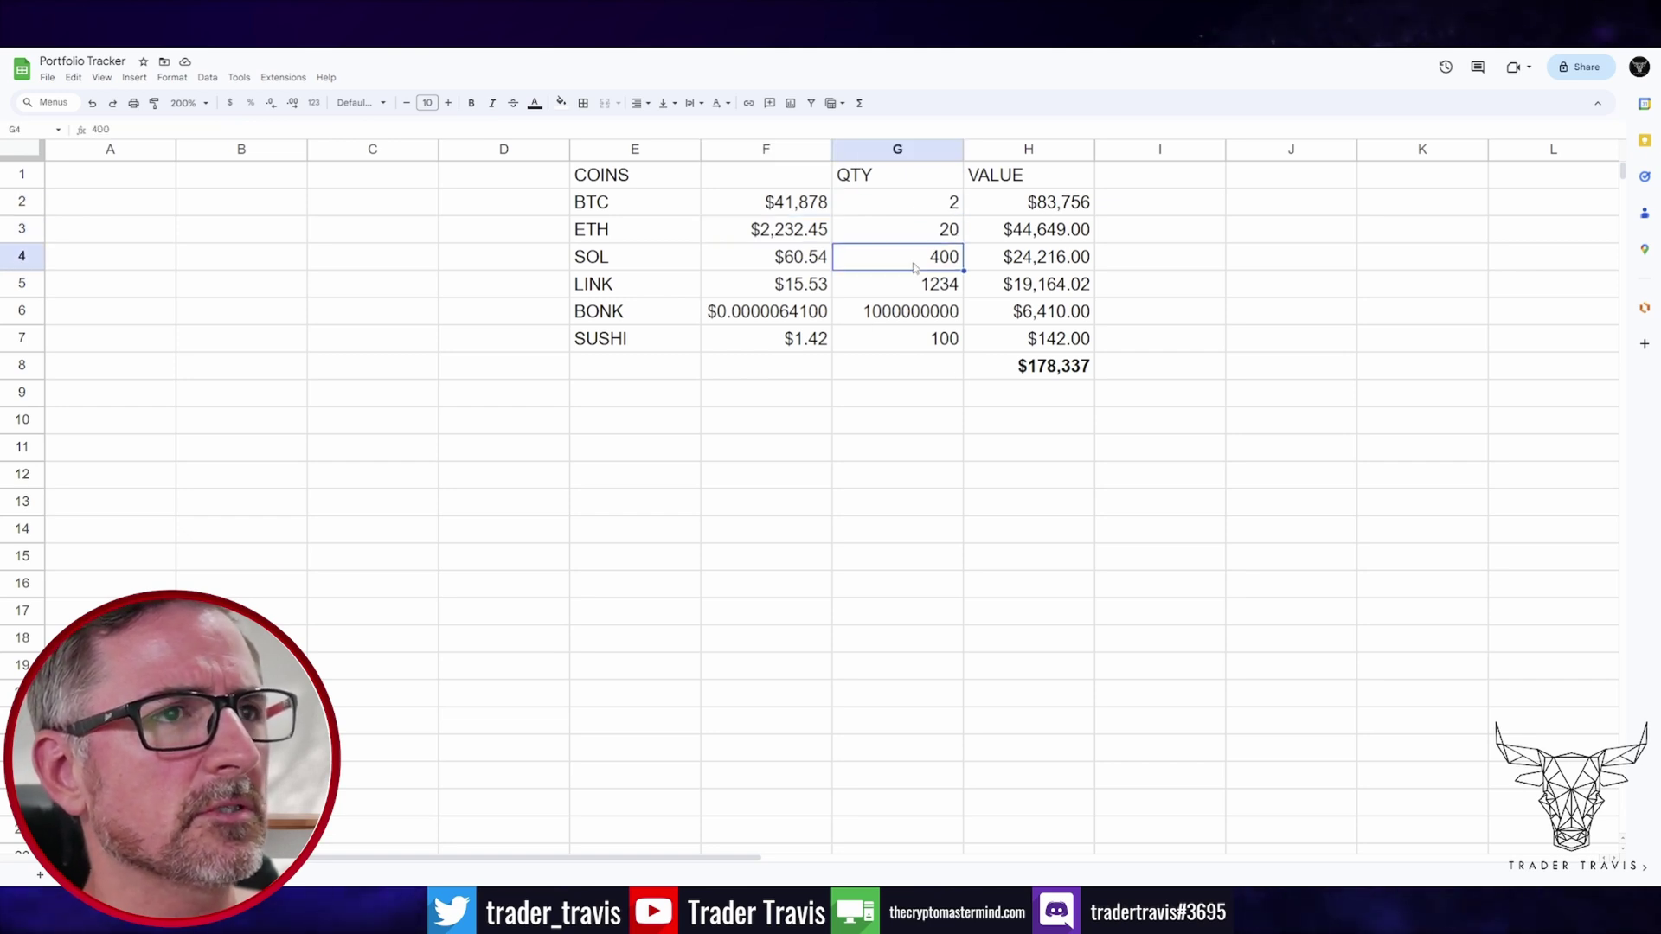
pyautogui.write('500')
pyautogui.press('Return')
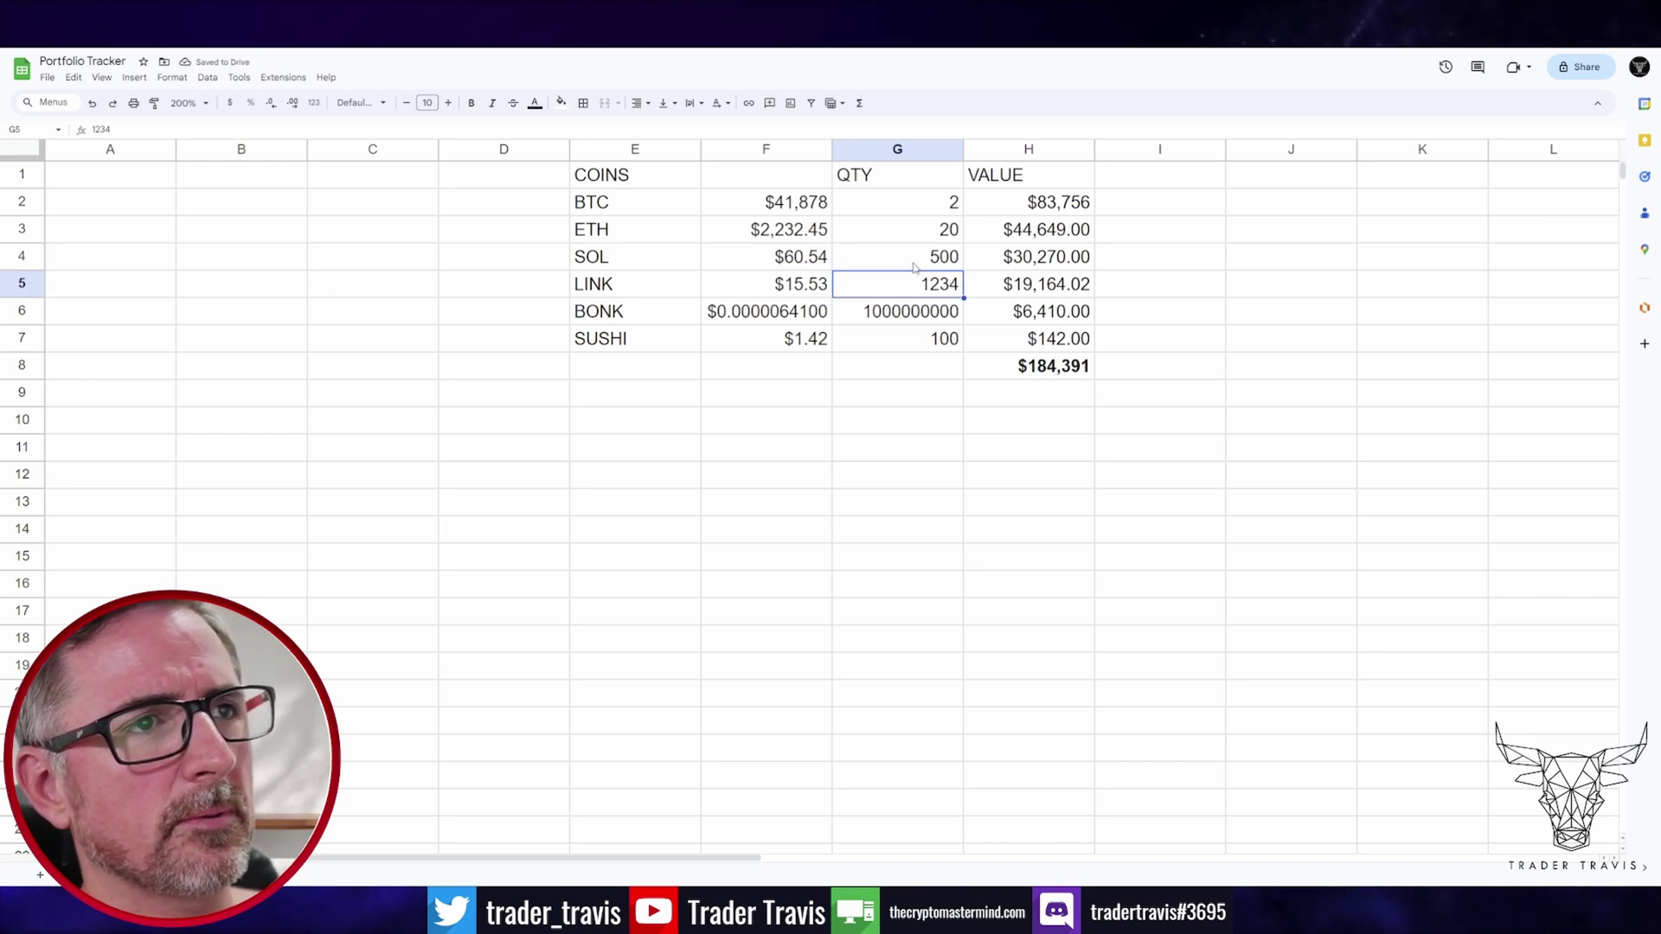
pyautogui.write('400')
pyautogui.press('Return')
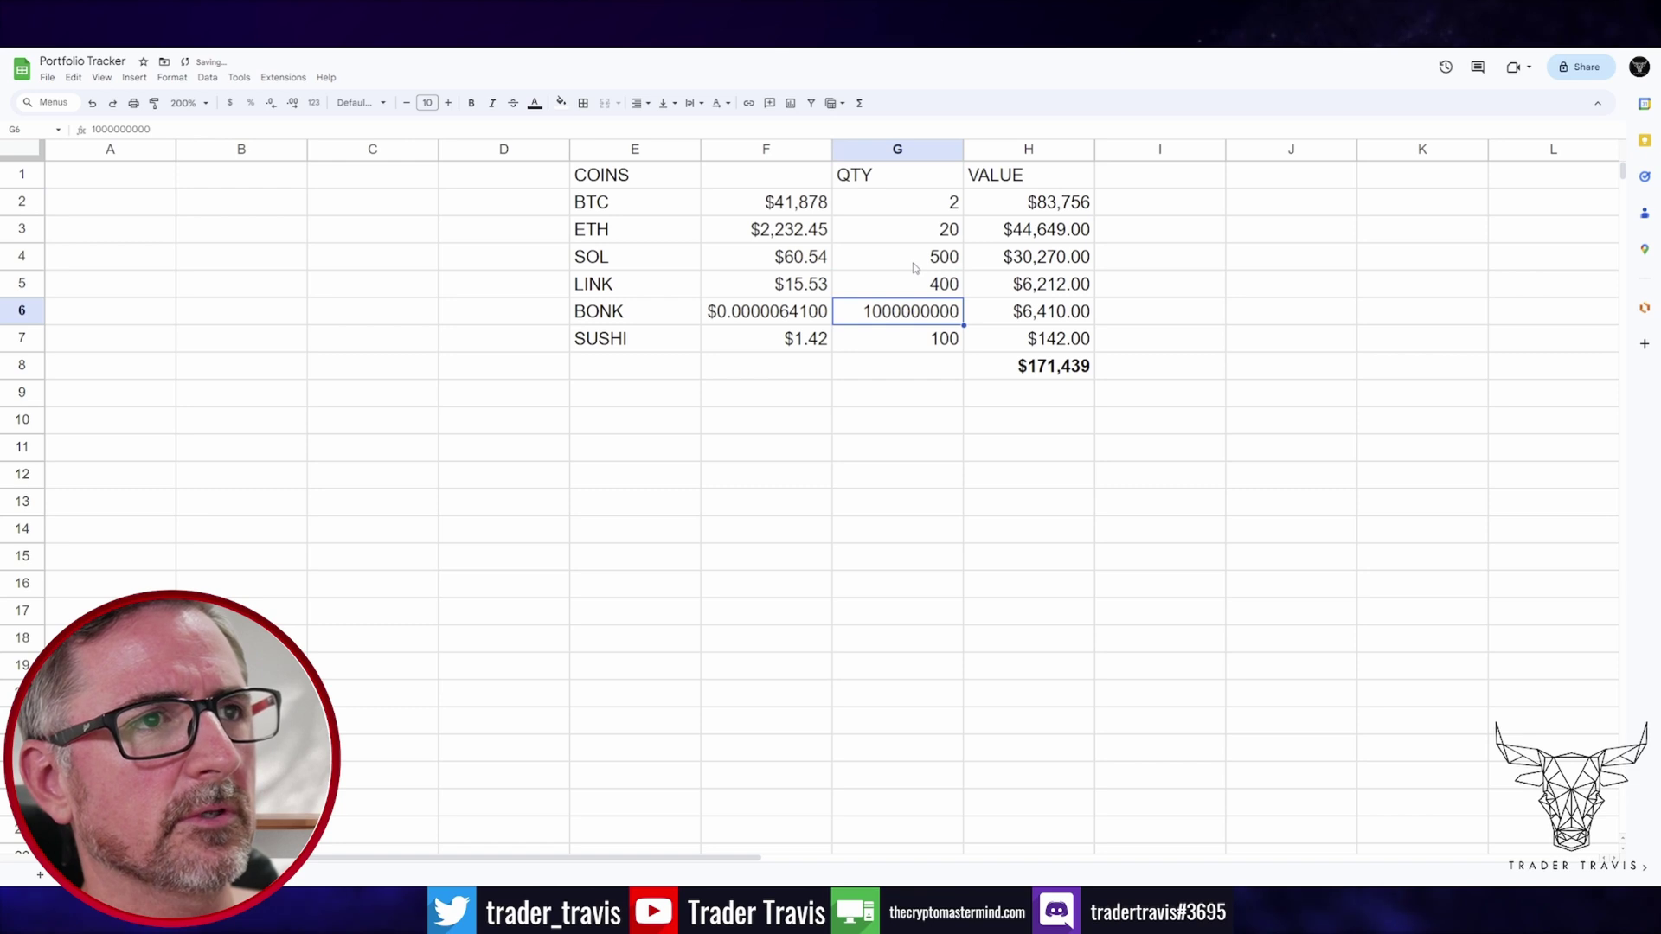
pyautogui.press('Down')
pyautogui.press('Right')
pyautogui.press('Down')
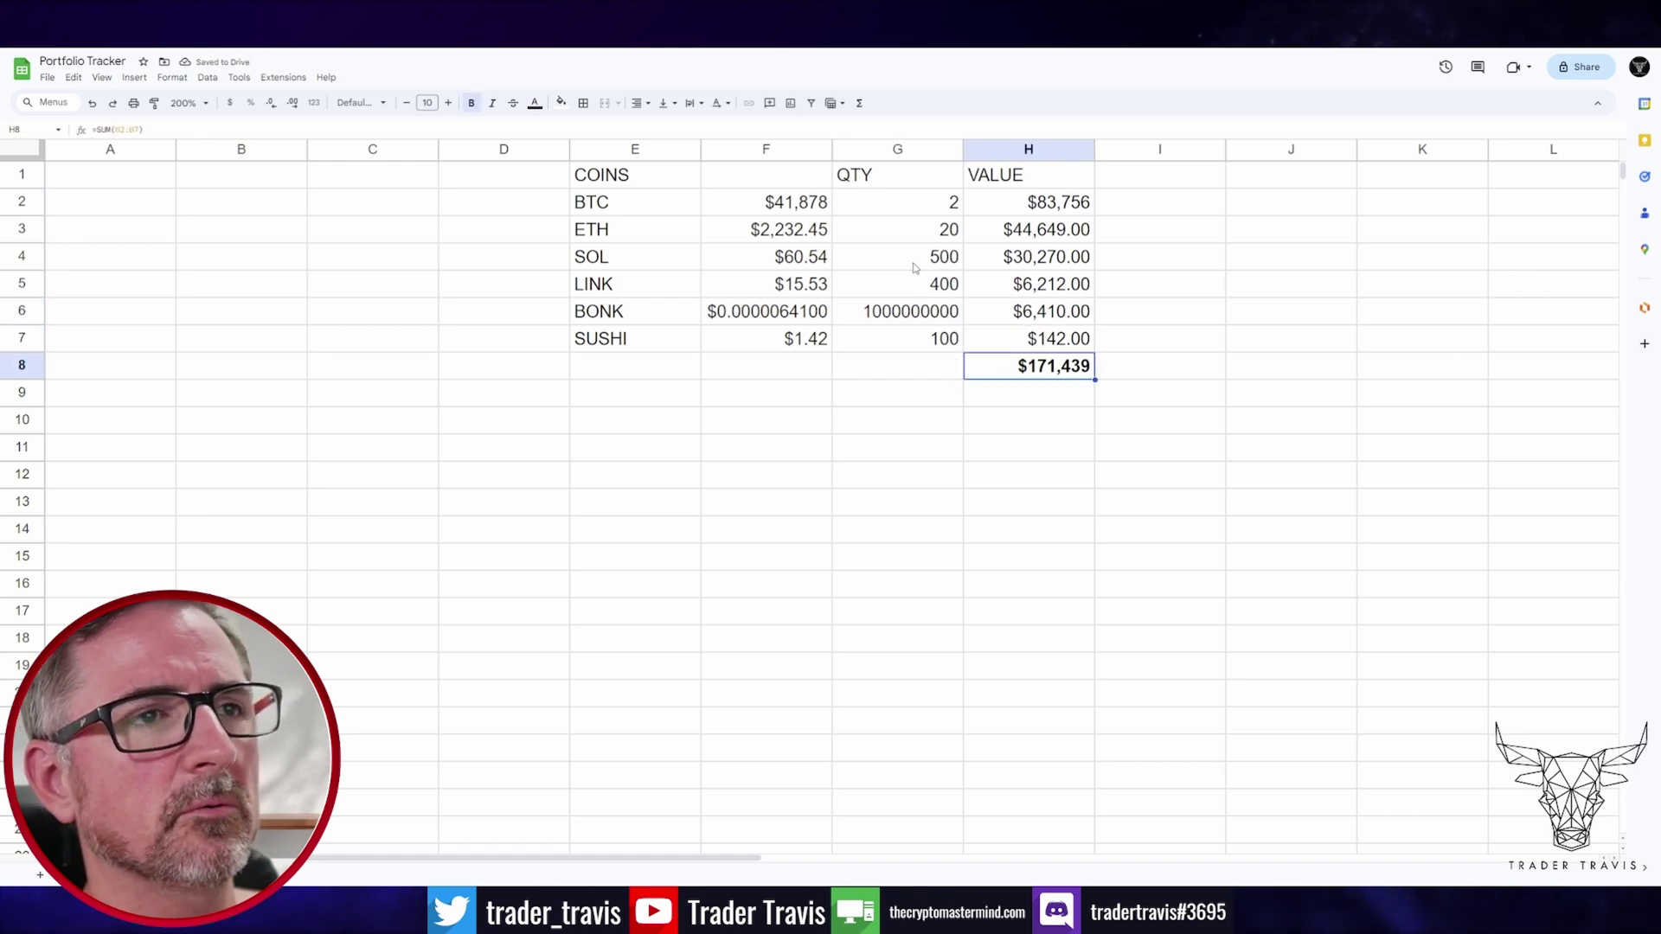
pyautogui.press('Up')
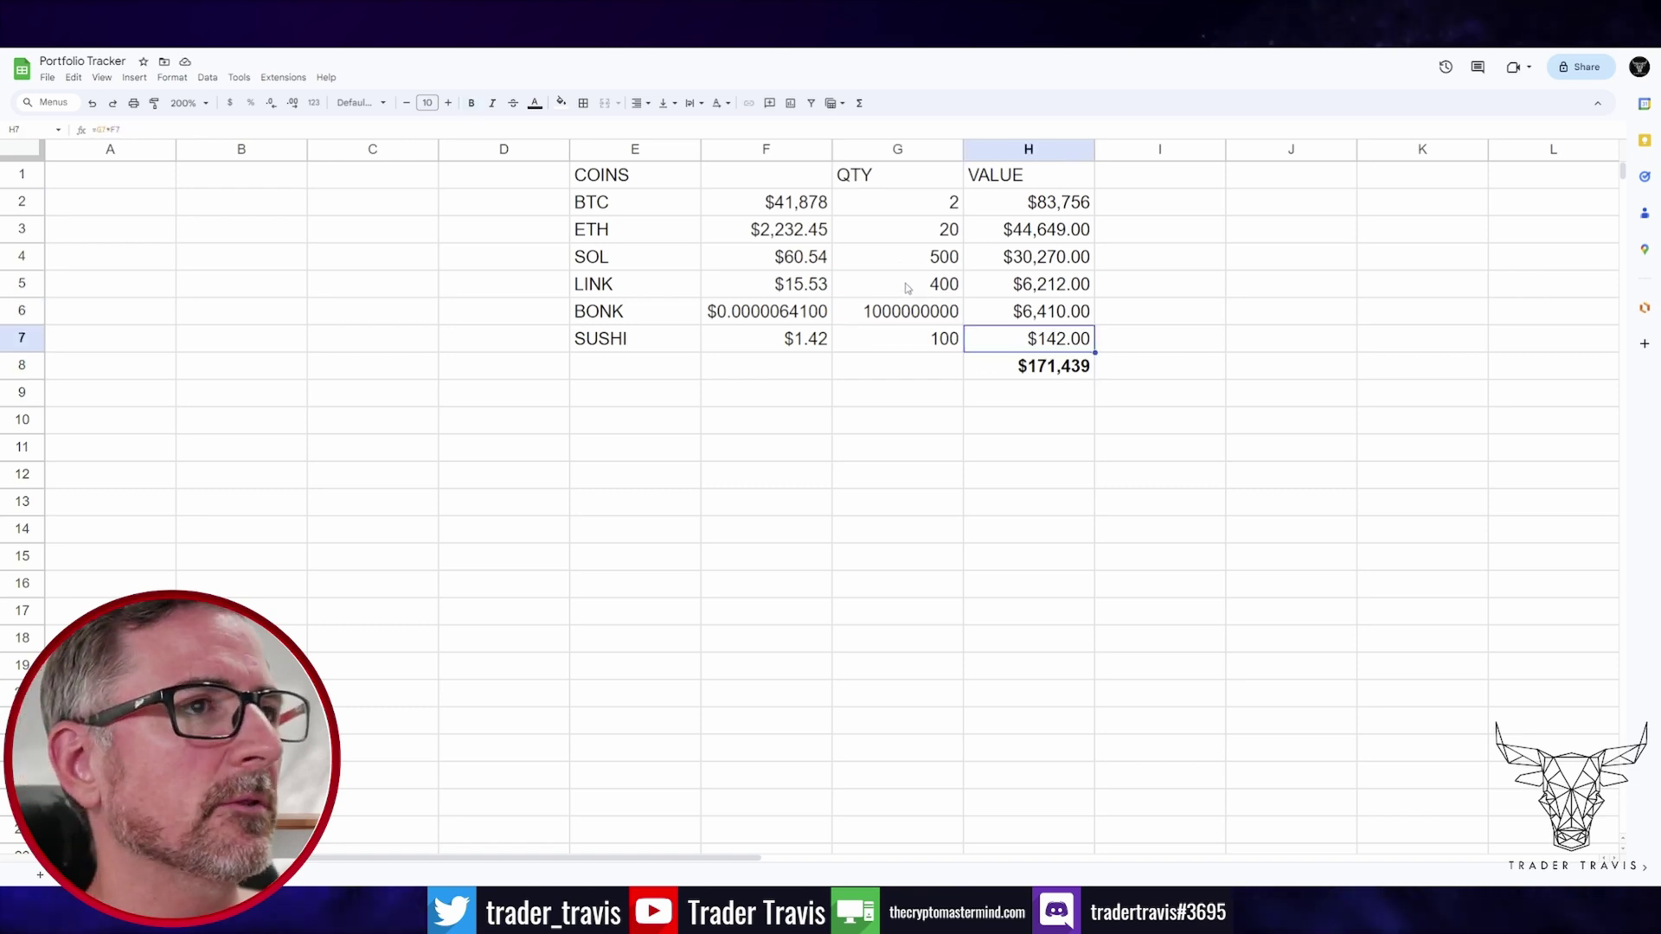
# Insert a chart from the VALUE cells H2:H7 and change it to a pie chart
pyautogui.moveTo(1038, 201); pyautogui.dragTo(1037, 339)
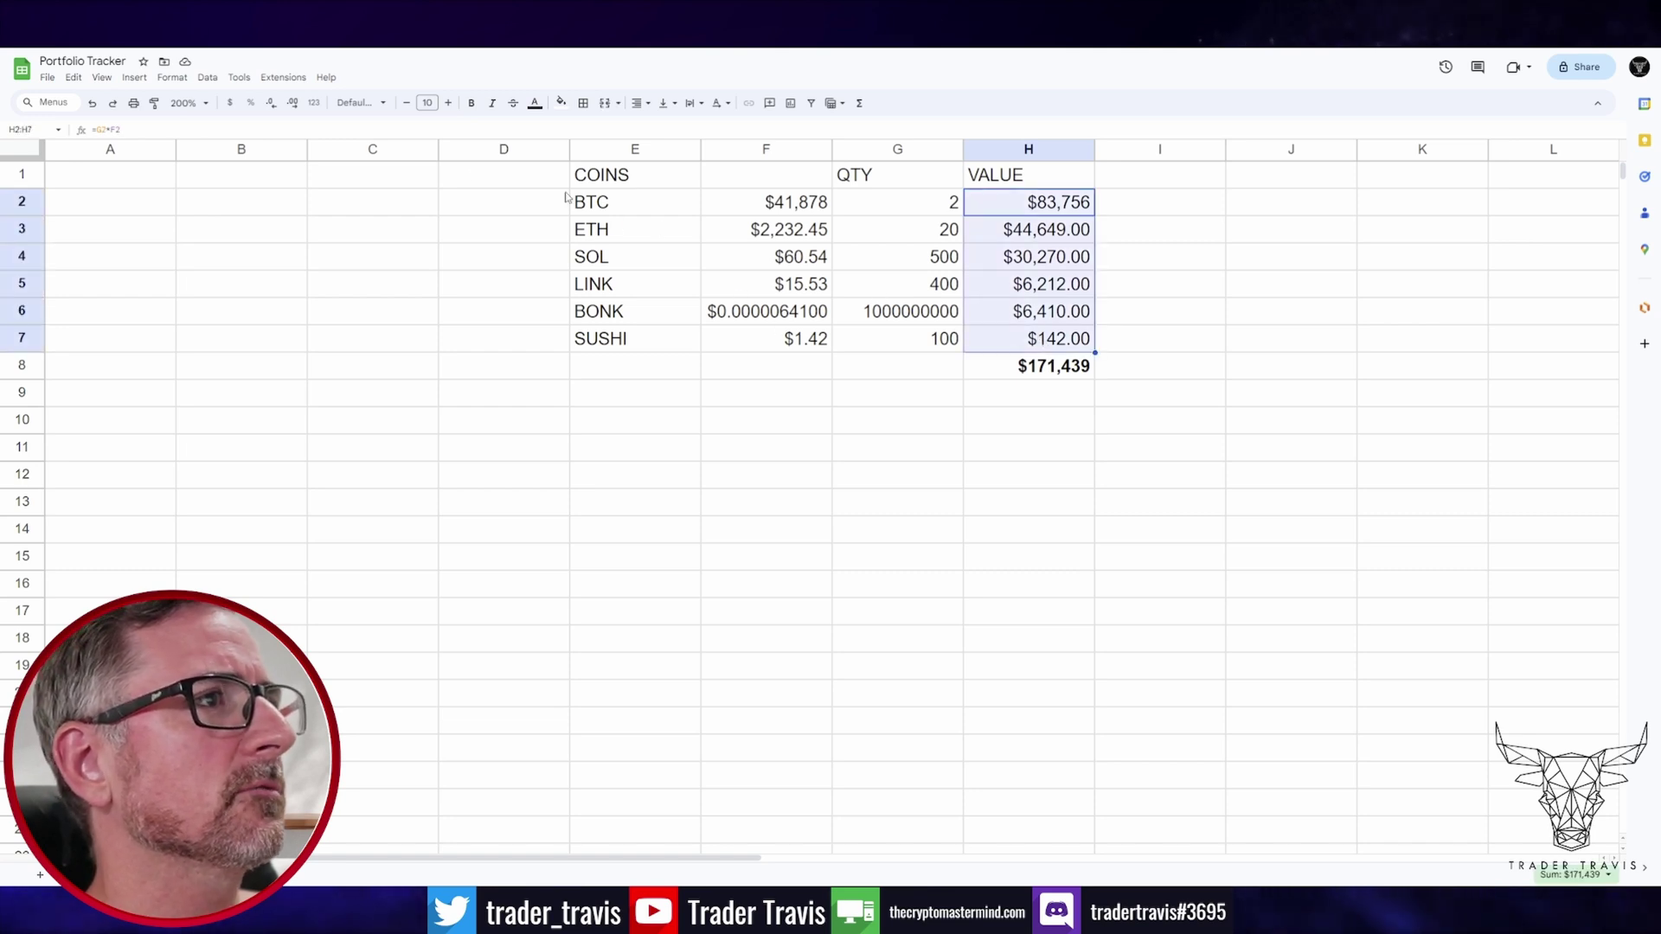
pyautogui.click(135, 79)
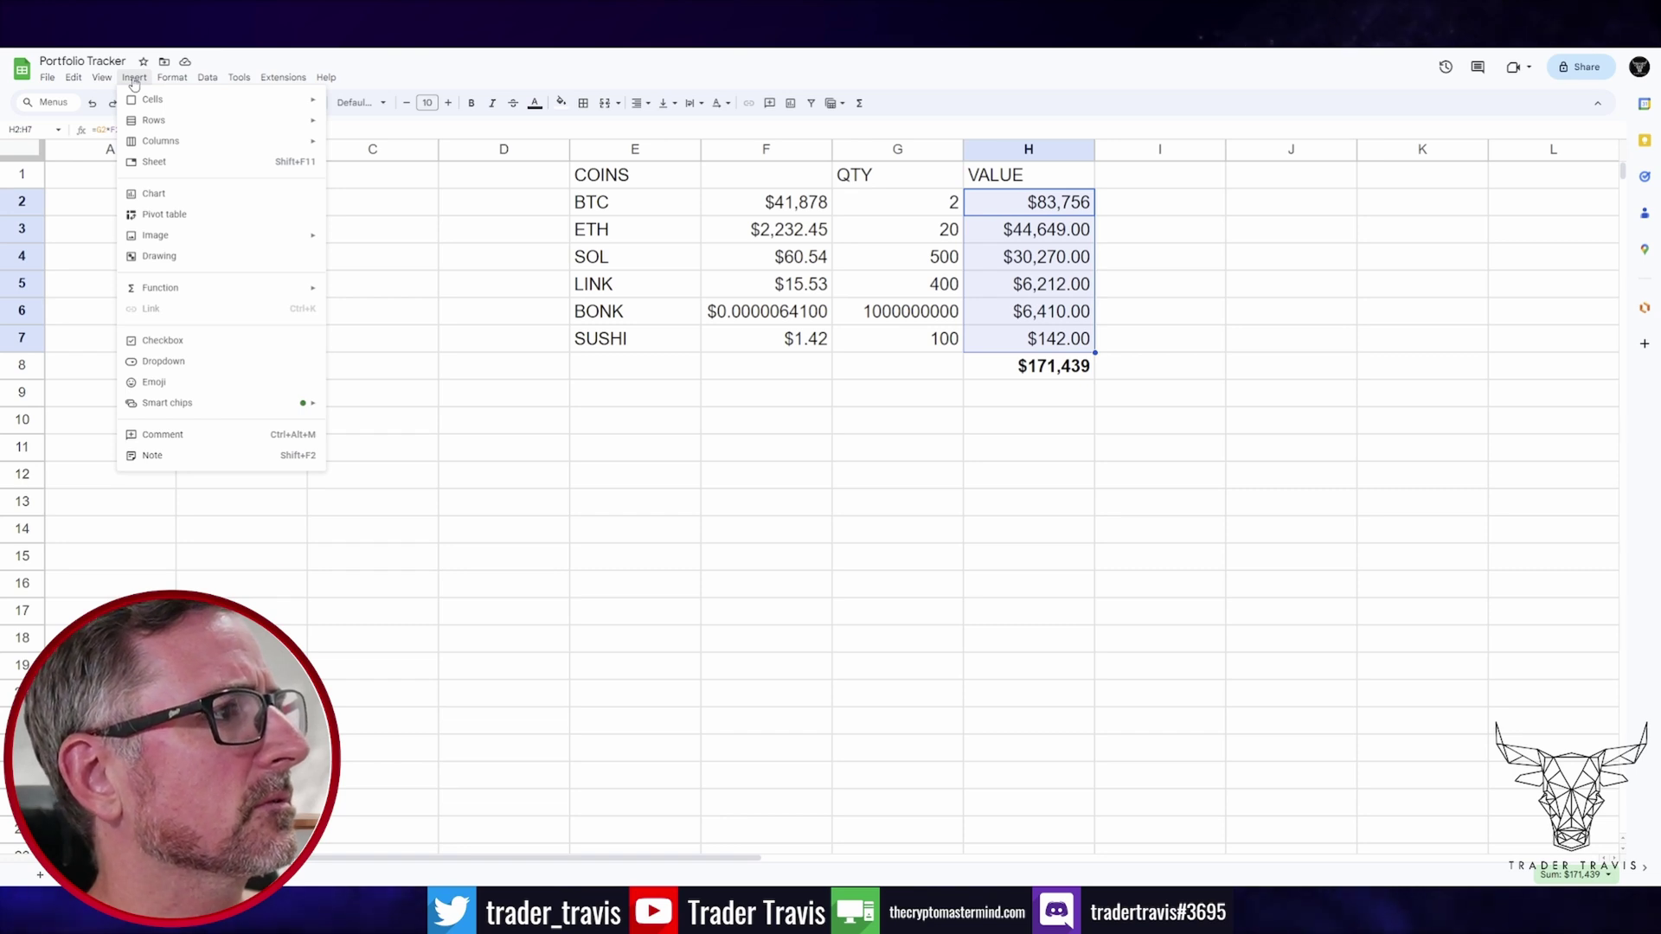
pyautogui.click(169, 193)
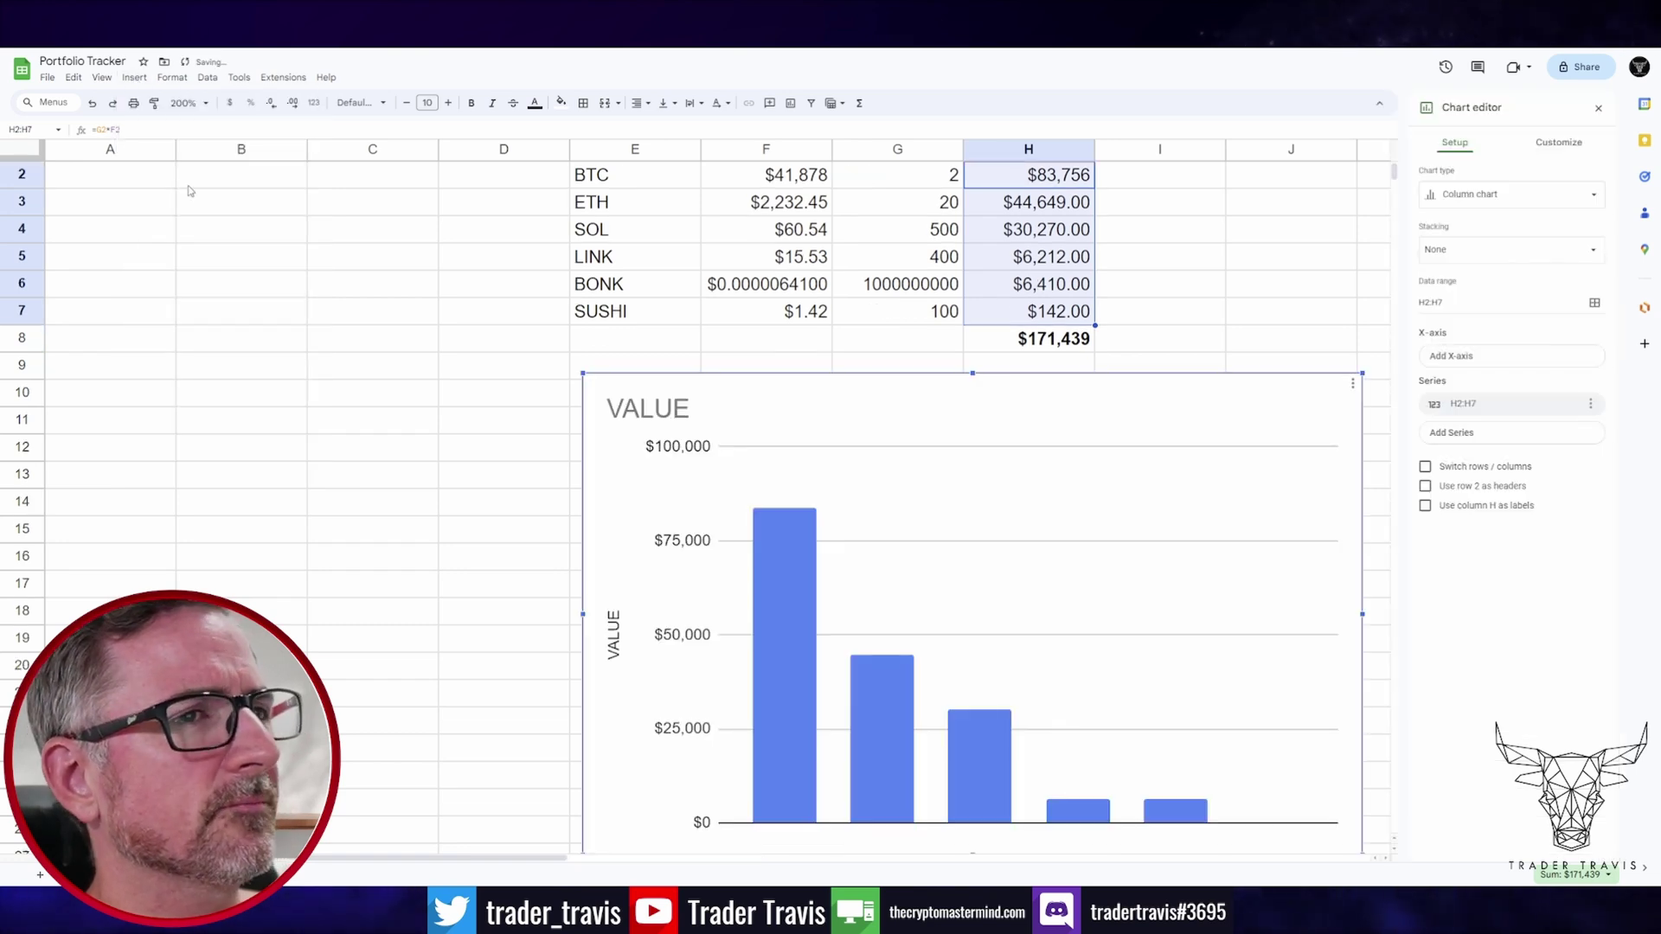
pyautogui.click(1522, 197)
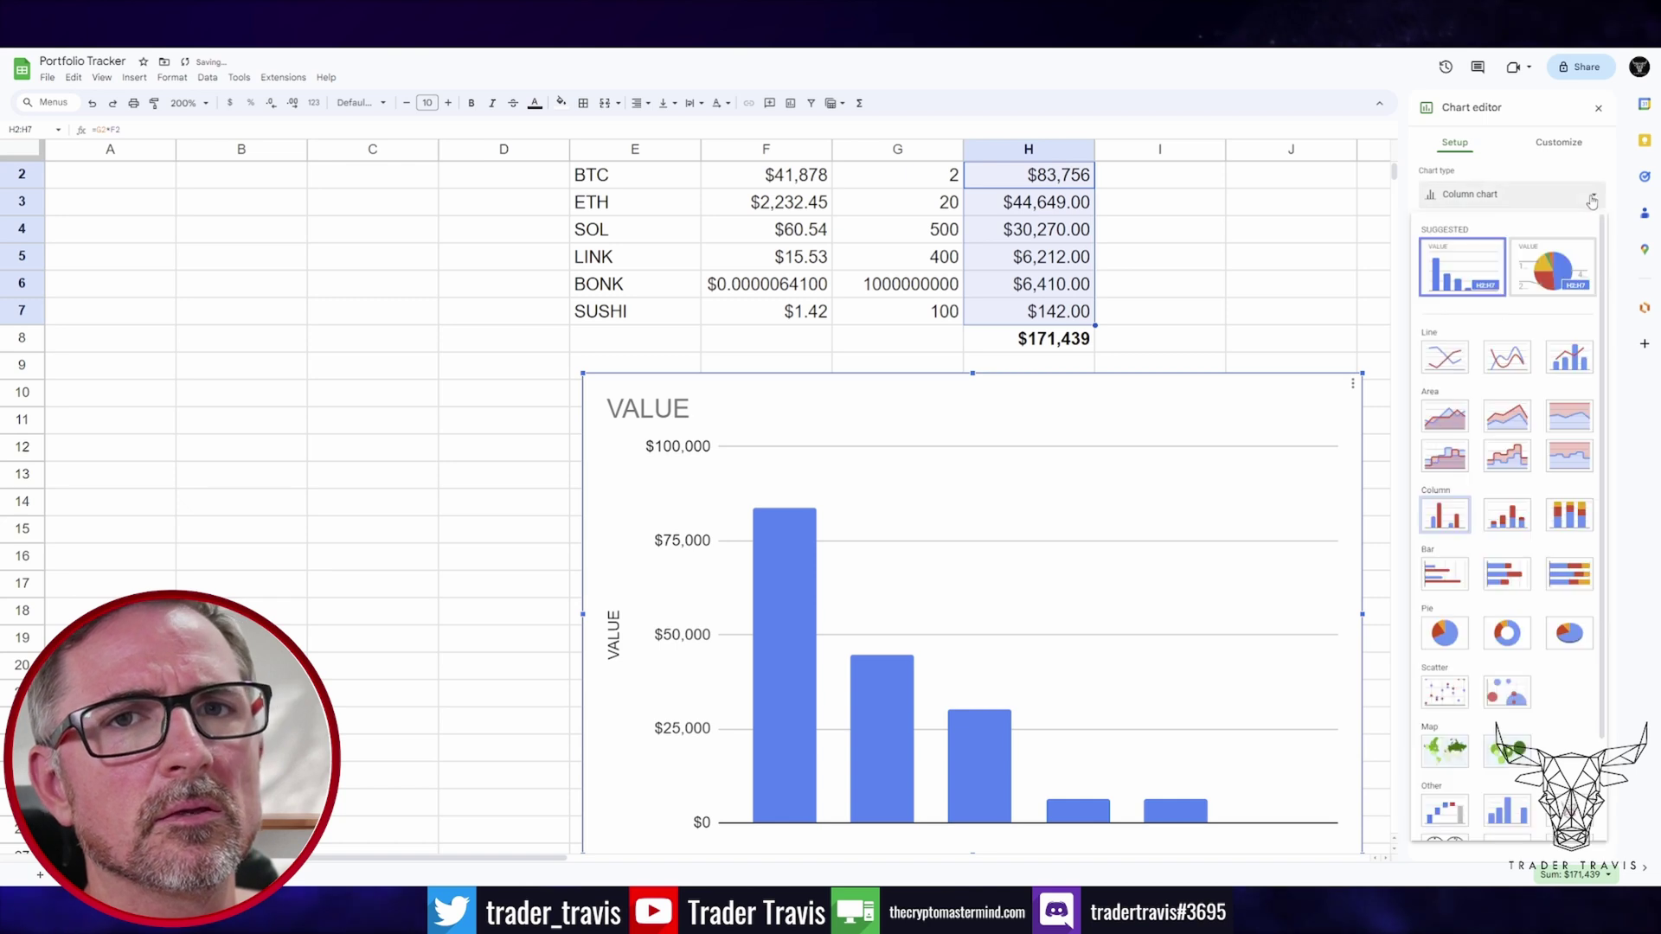
pyautogui.click(1562, 275)
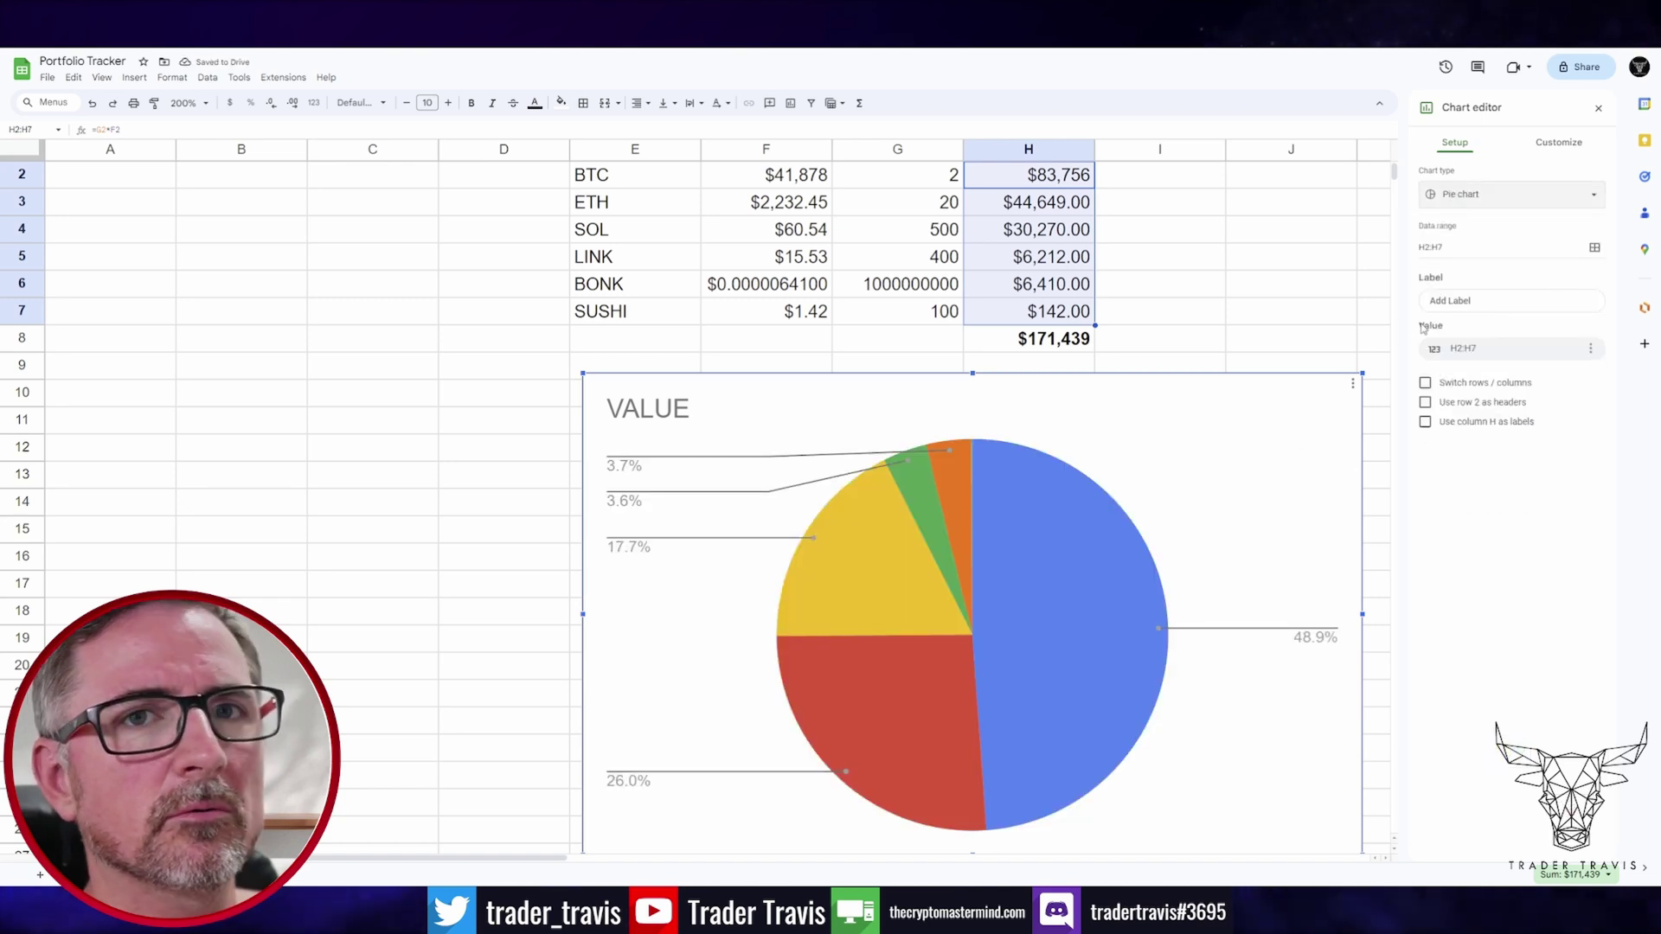
pyautogui.click(1559, 142)
# Set the pie chart's Slice label option to Label in the Customize settings
pyautogui.click(1437, 336)
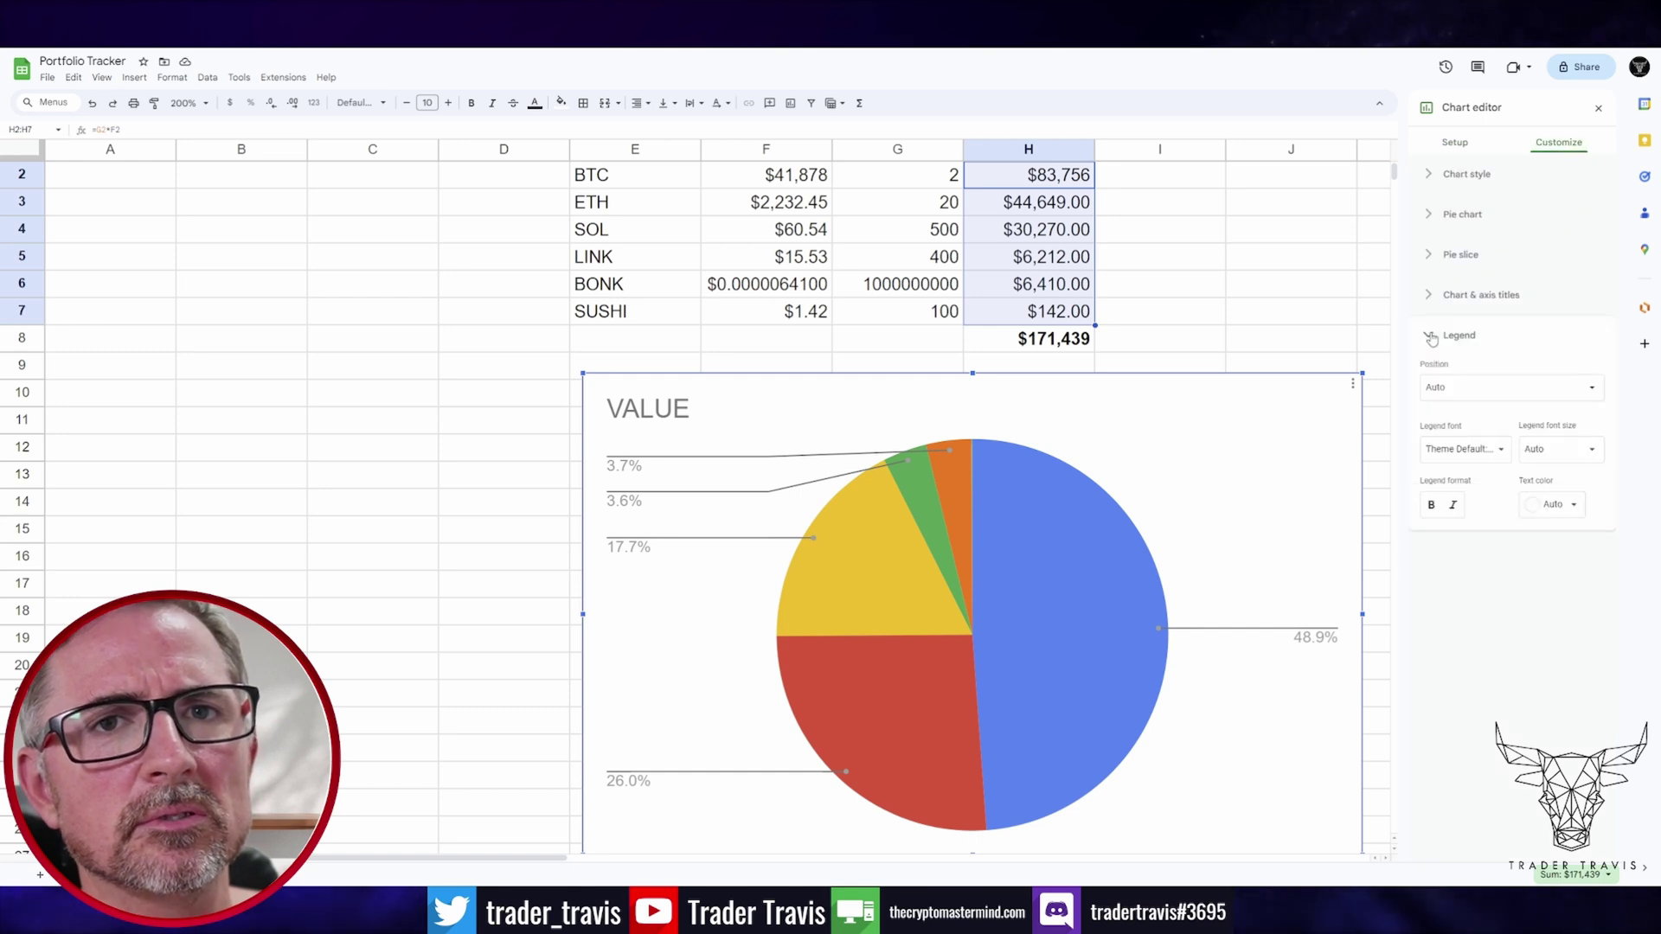
pyautogui.click(1436, 258)
pyautogui.click(1462, 214)
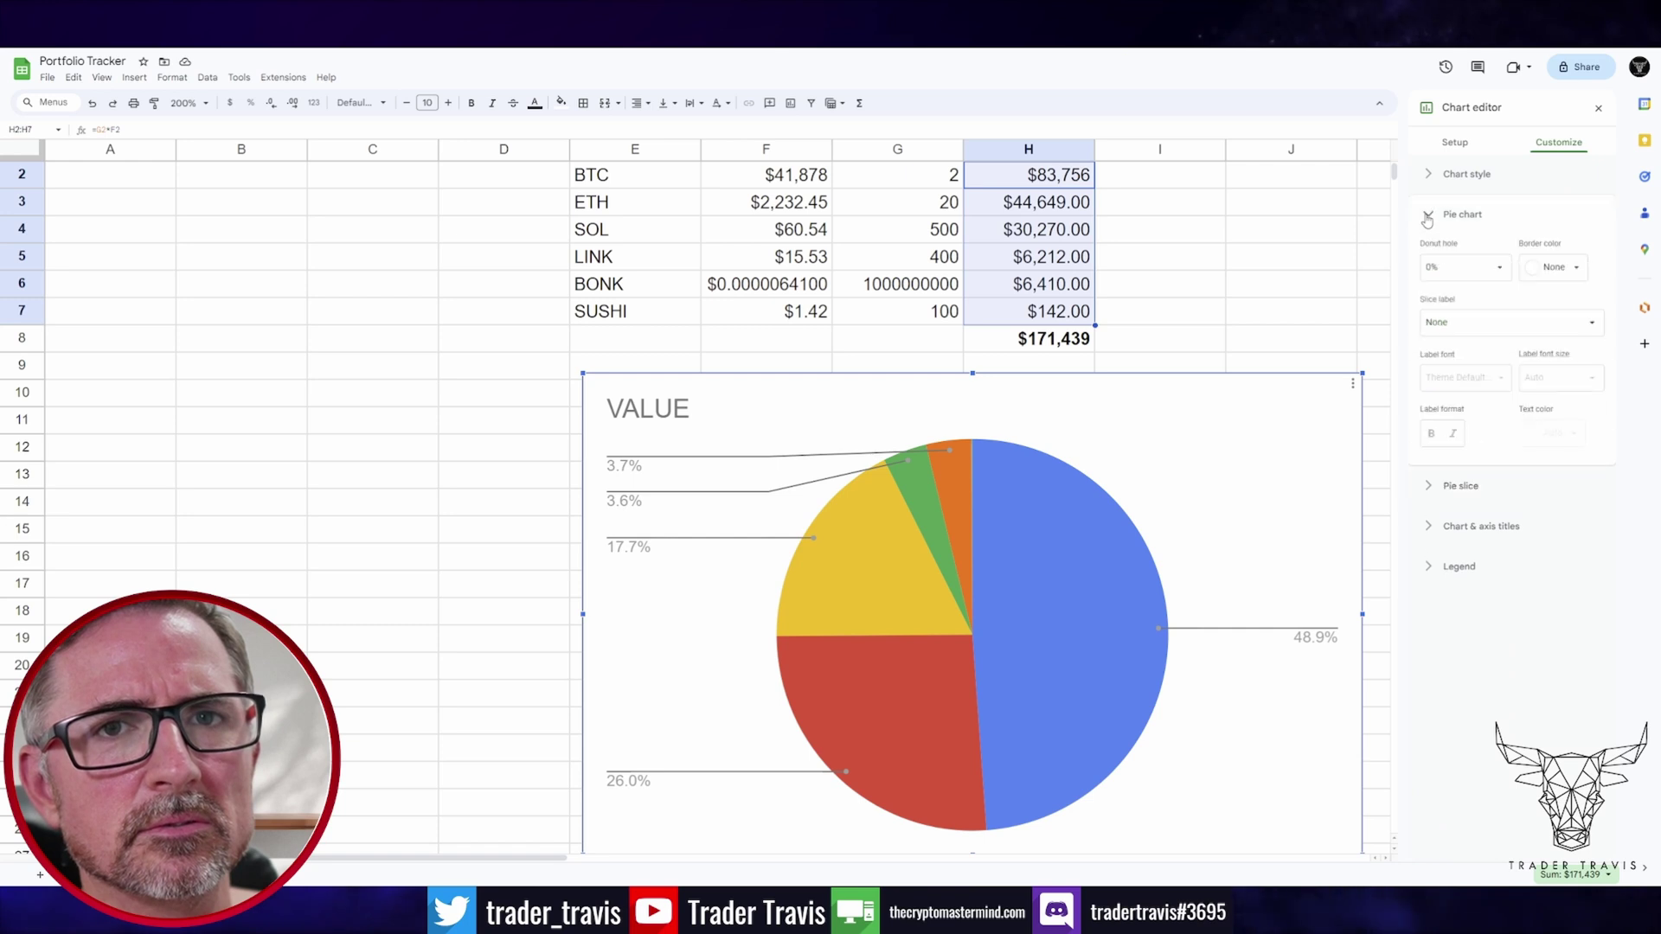
pyautogui.click(1500, 323)
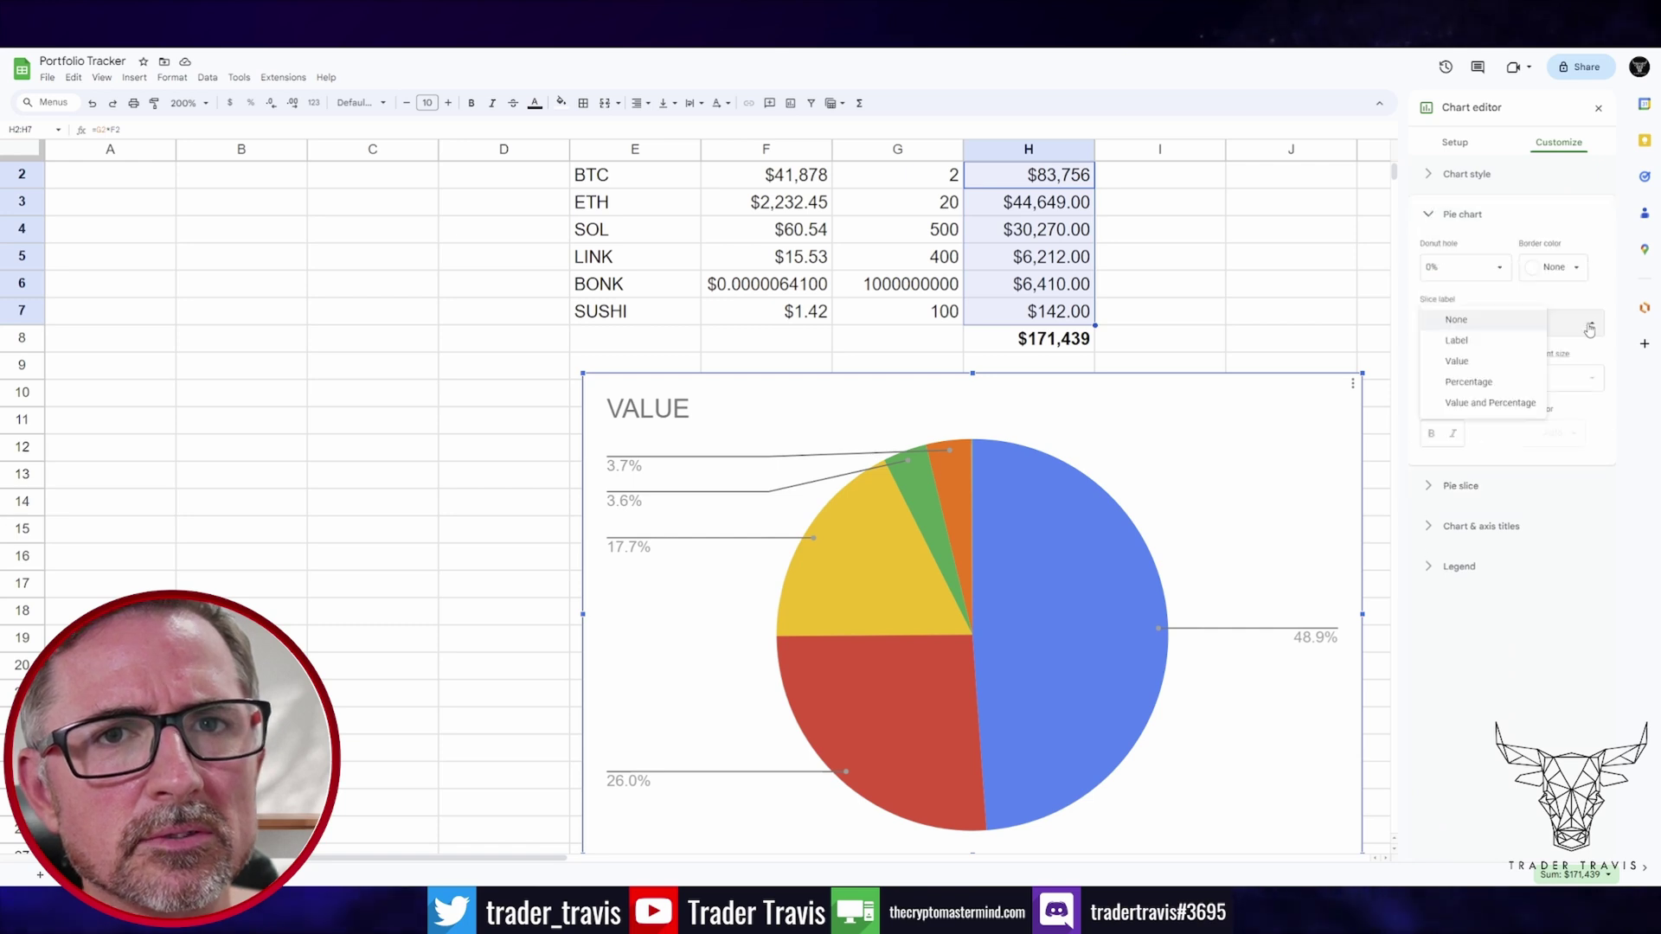
pyautogui.click(1481, 342)
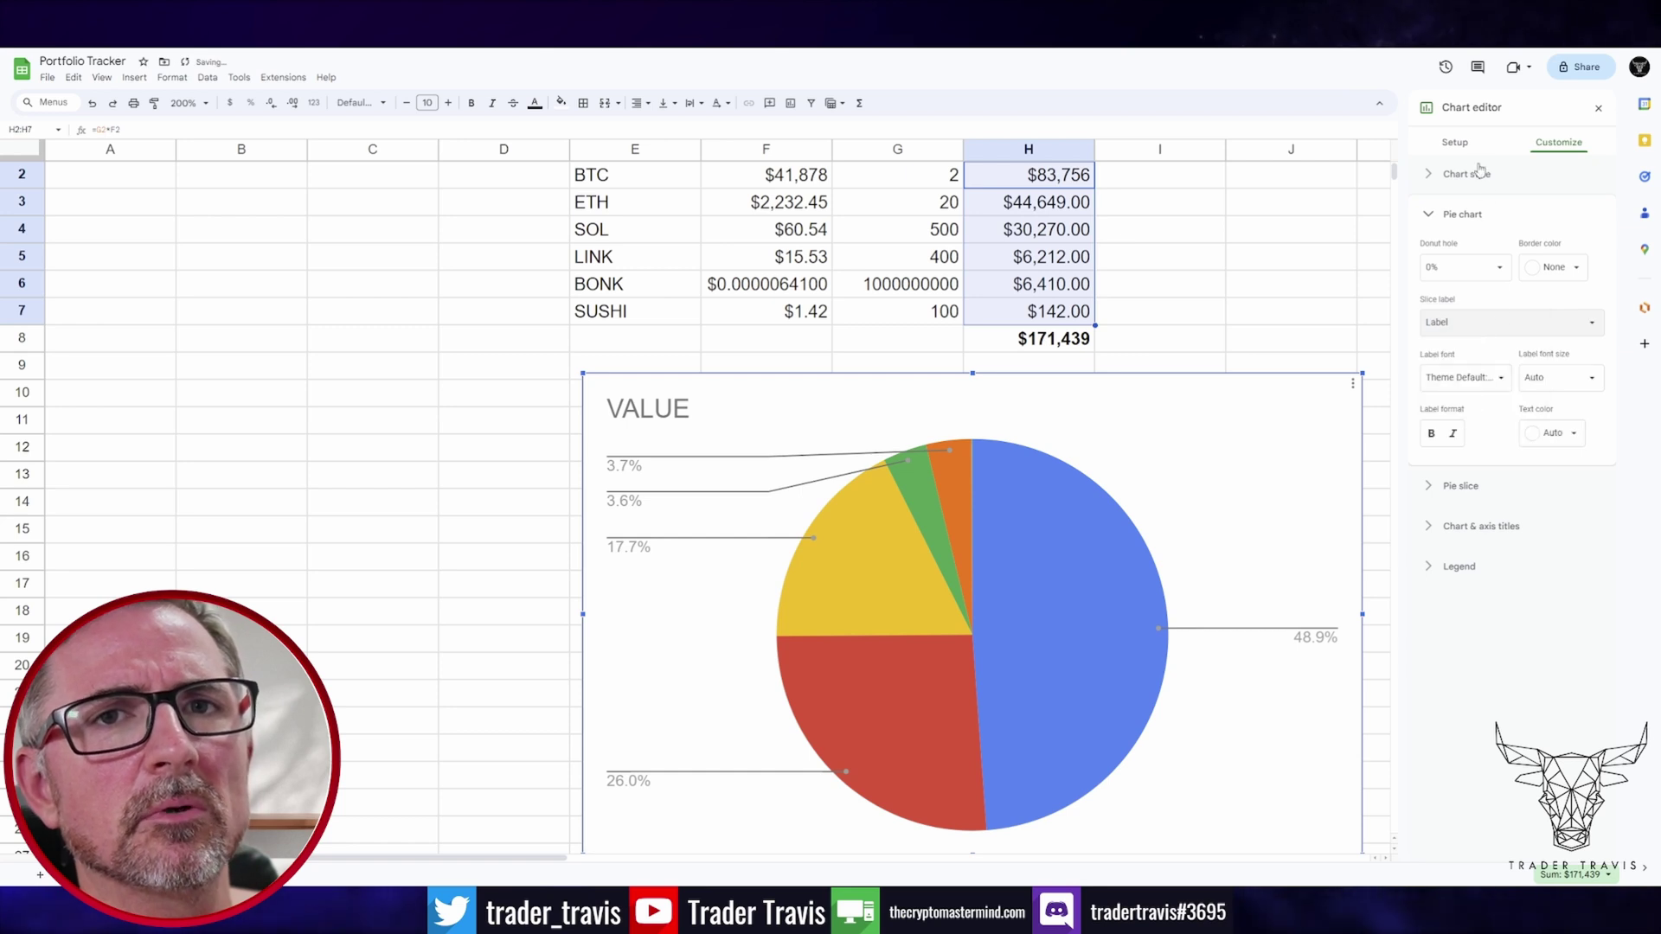
# Change the chart's data range to E2:H7 so slices show coin names
pyautogui.click(1454, 143)
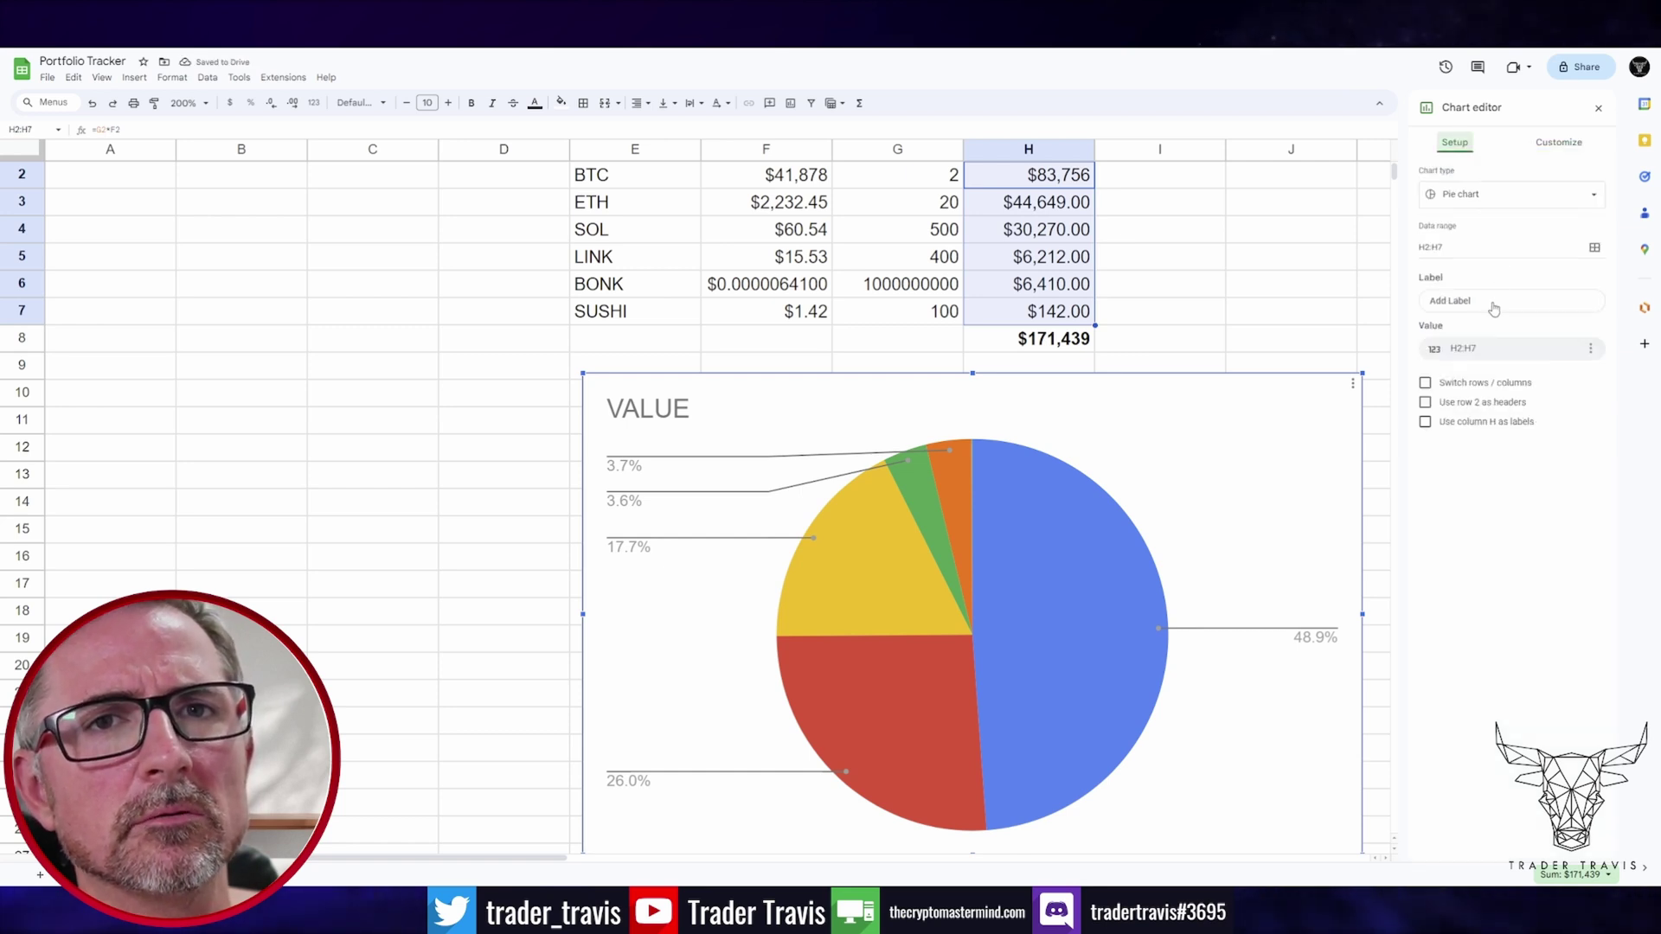
pyautogui.click(1427, 247)
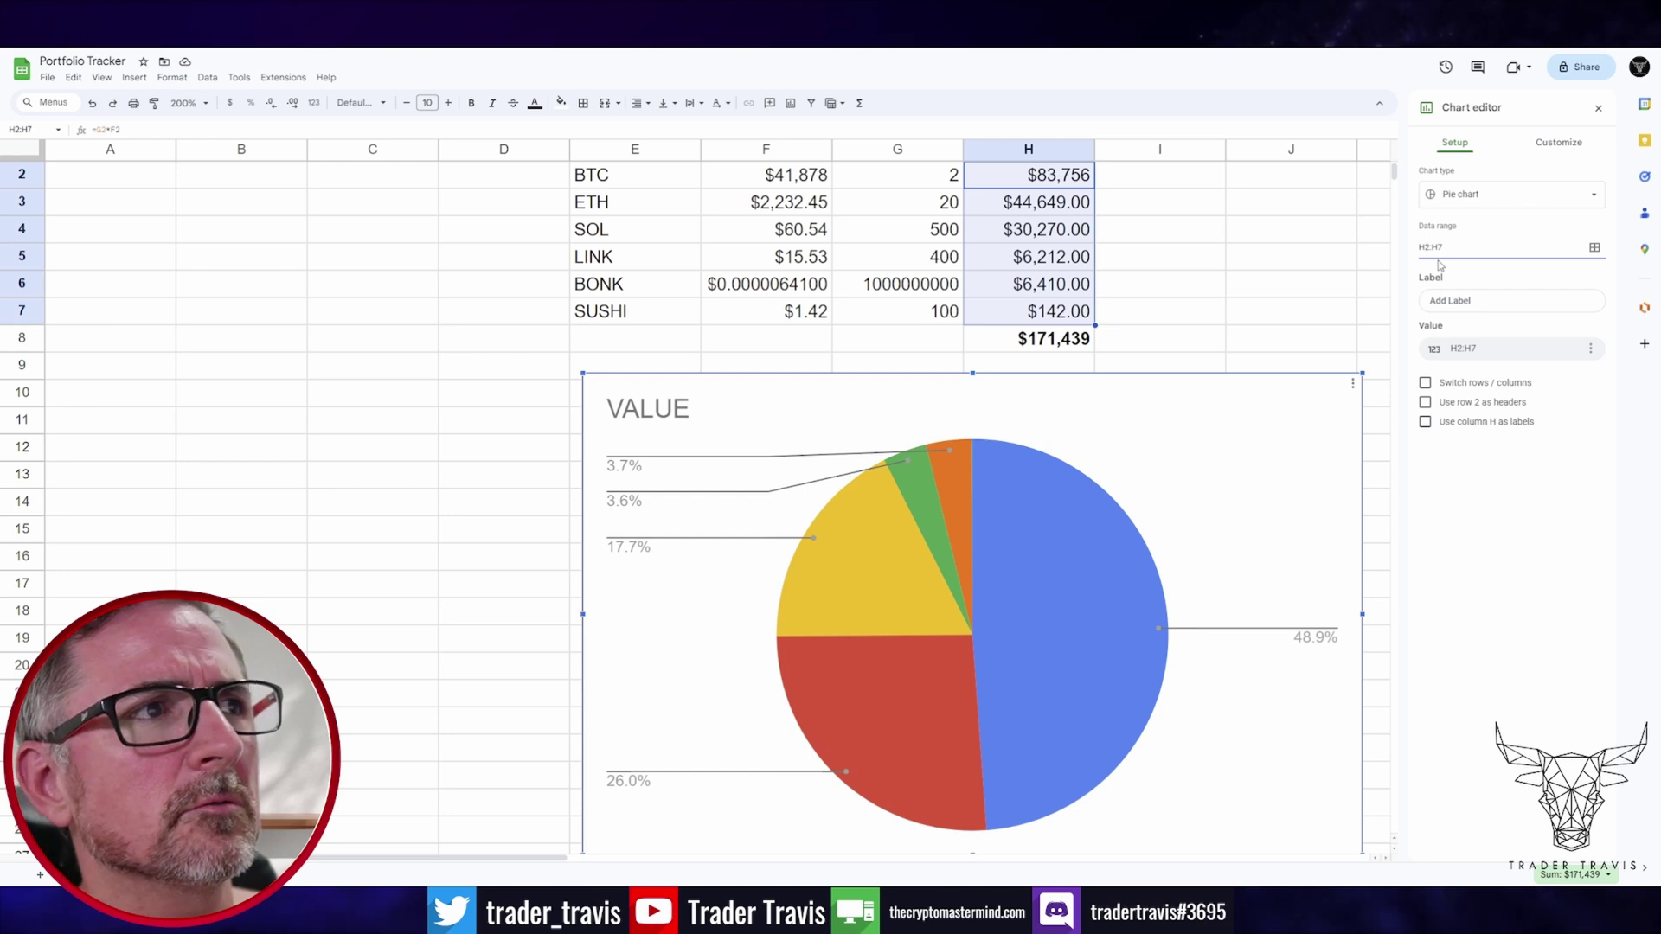
pyautogui.write('E')
pyautogui.click(1449, 584)
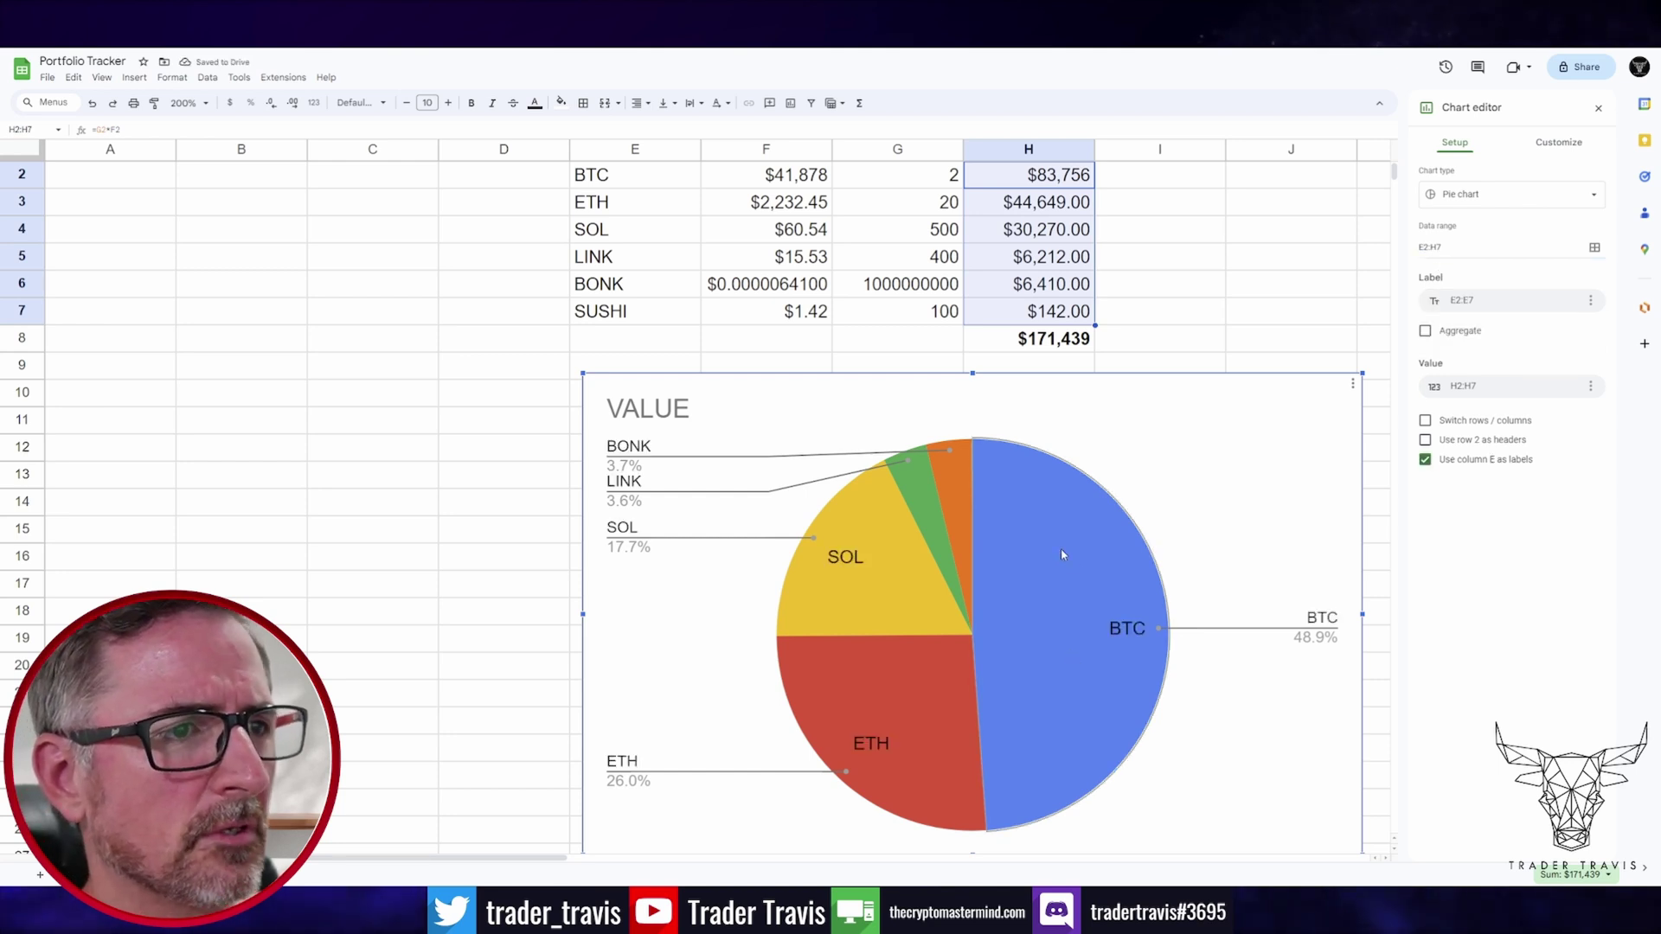
# Shrink the pie chart and place it below the coin table across columns E–H
pyautogui.click(480, 446)
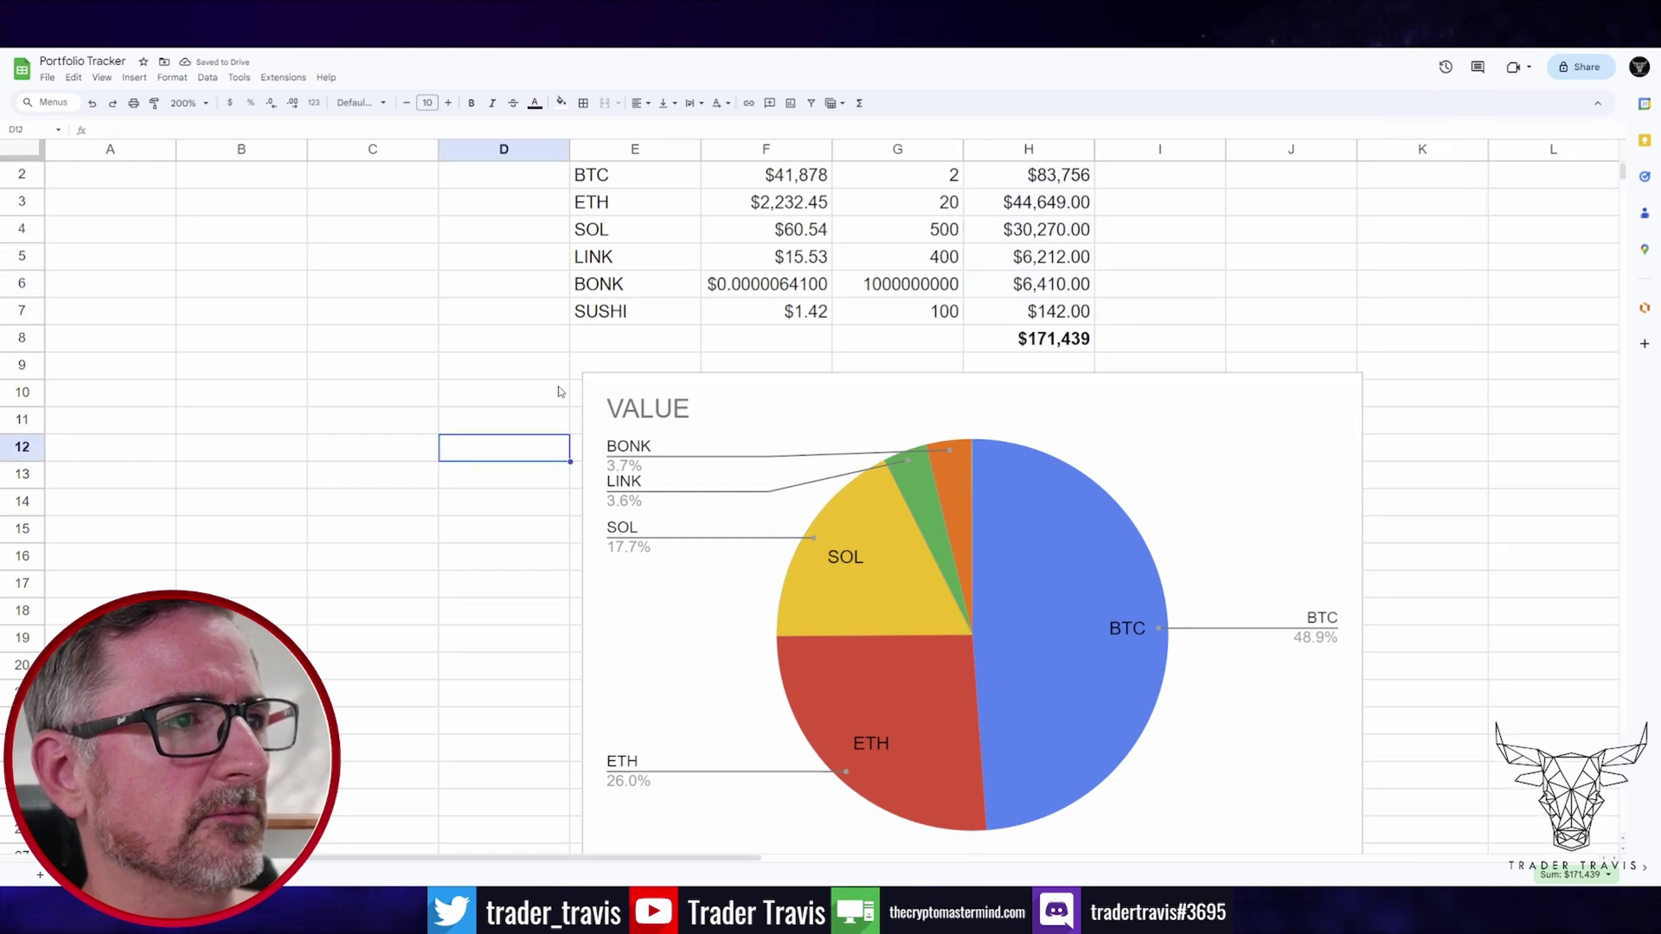
pyautogui.moveTo(582, 370); pyautogui.dragTo(852, 538)
pyautogui.moveTo(1243, 642); pyautogui.dragTo(978, 475)
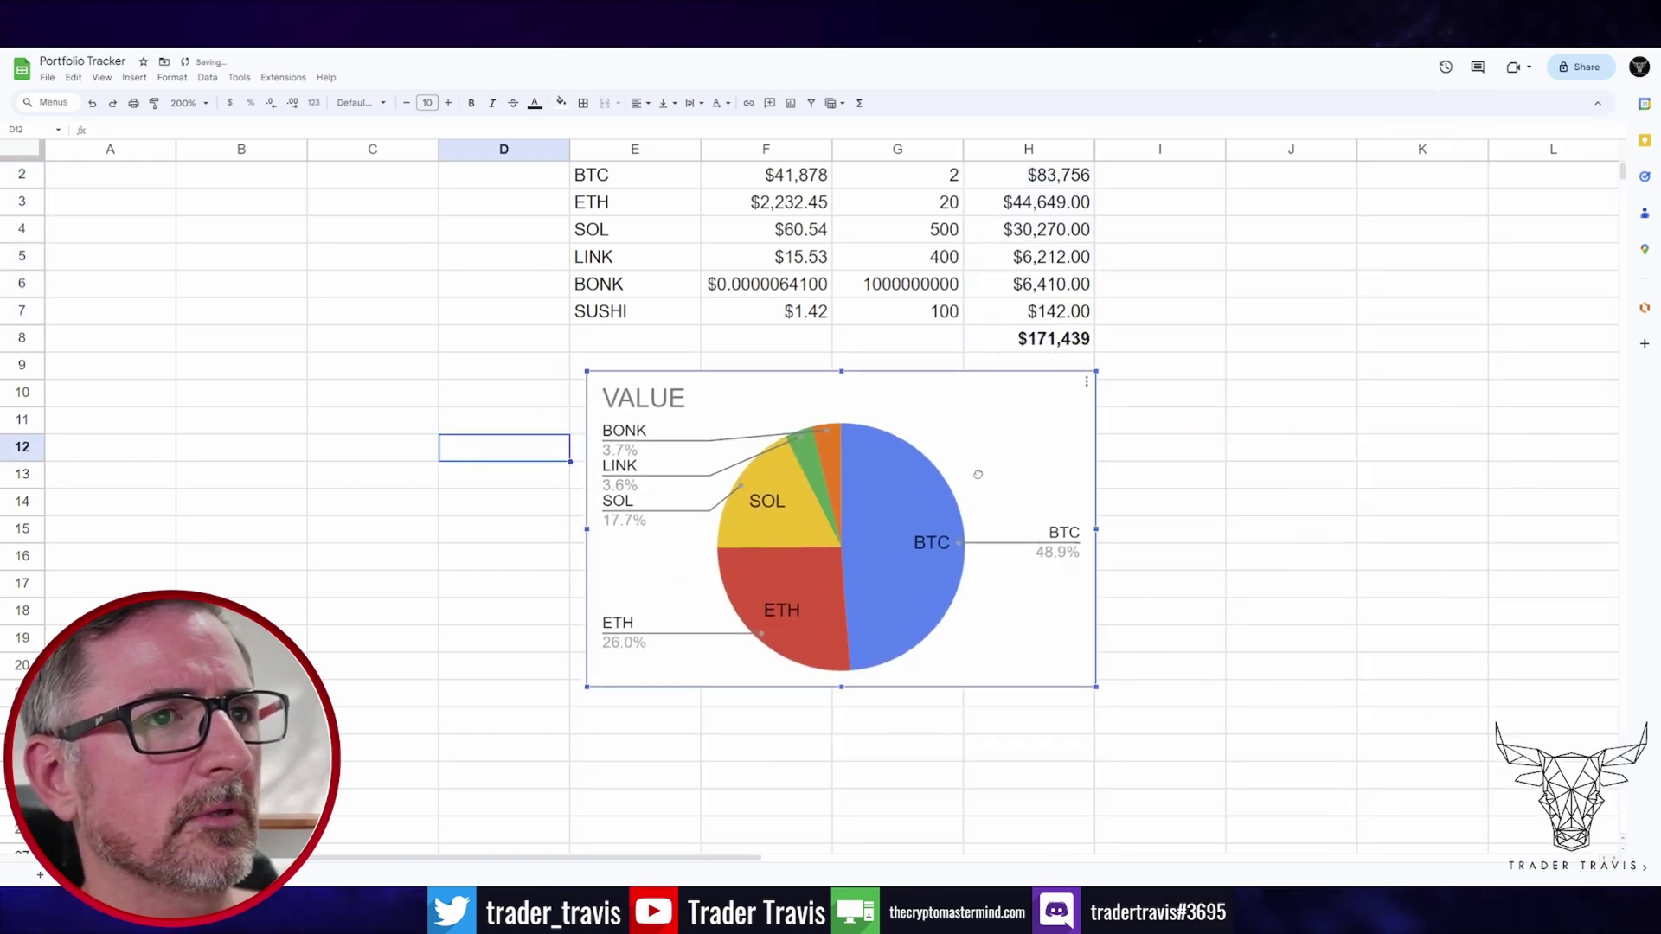
pyautogui.click(487, 375)
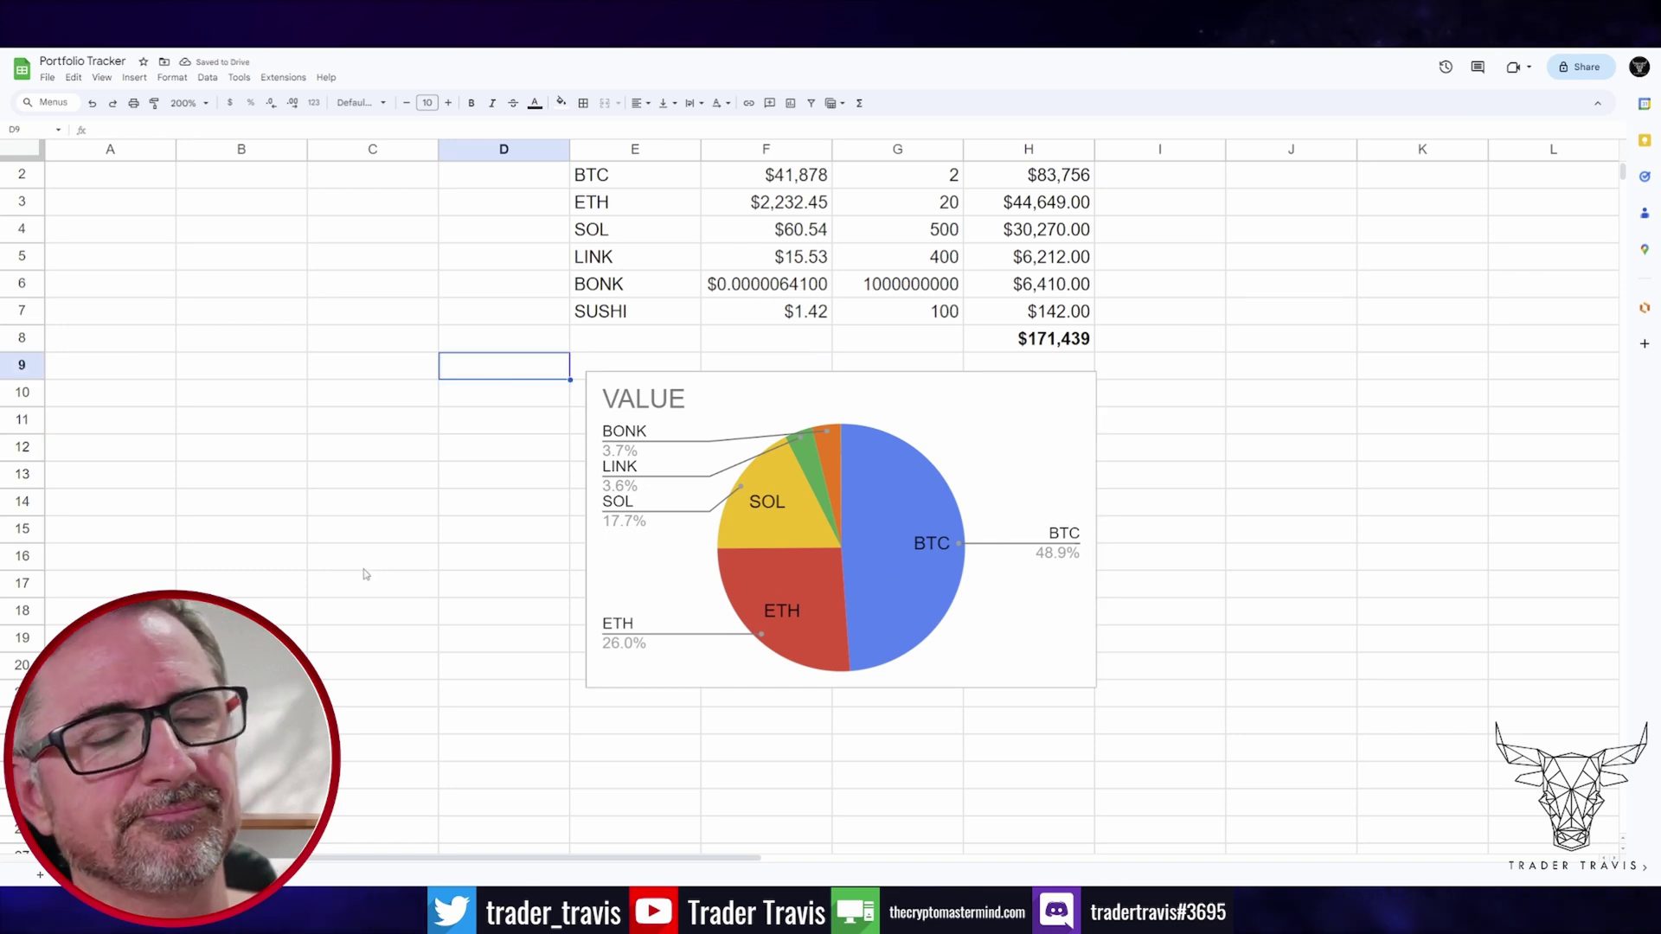